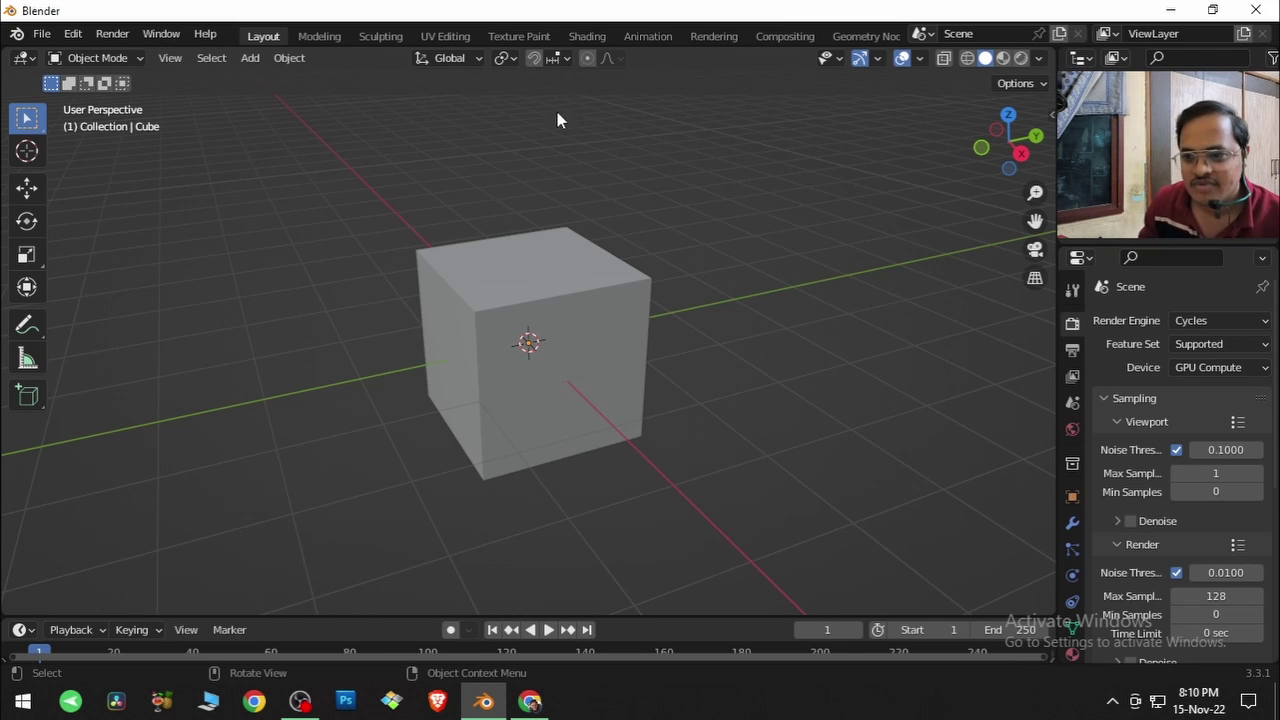
Switch to the Texture Paint workspace and add a 1024 px blank Base Color paint slot to the cube.
{"action": "left_click", "coordinate": [519, 36]}
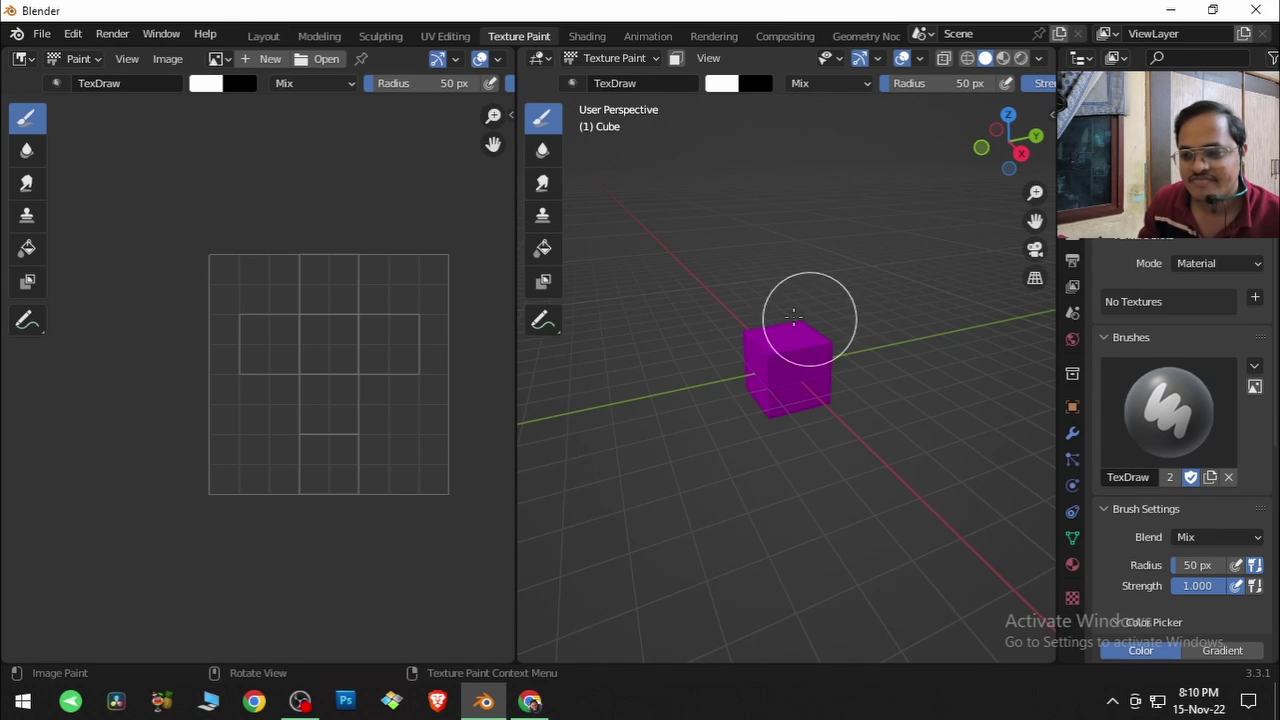
{"action": "scroll", "coordinate": [806, 346], "scroll_direction": "up", "scroll_amount": 6}
{"action": "middle_click_drag", "start_coordinate": [806, 351], "coordinate": [860, 361]}
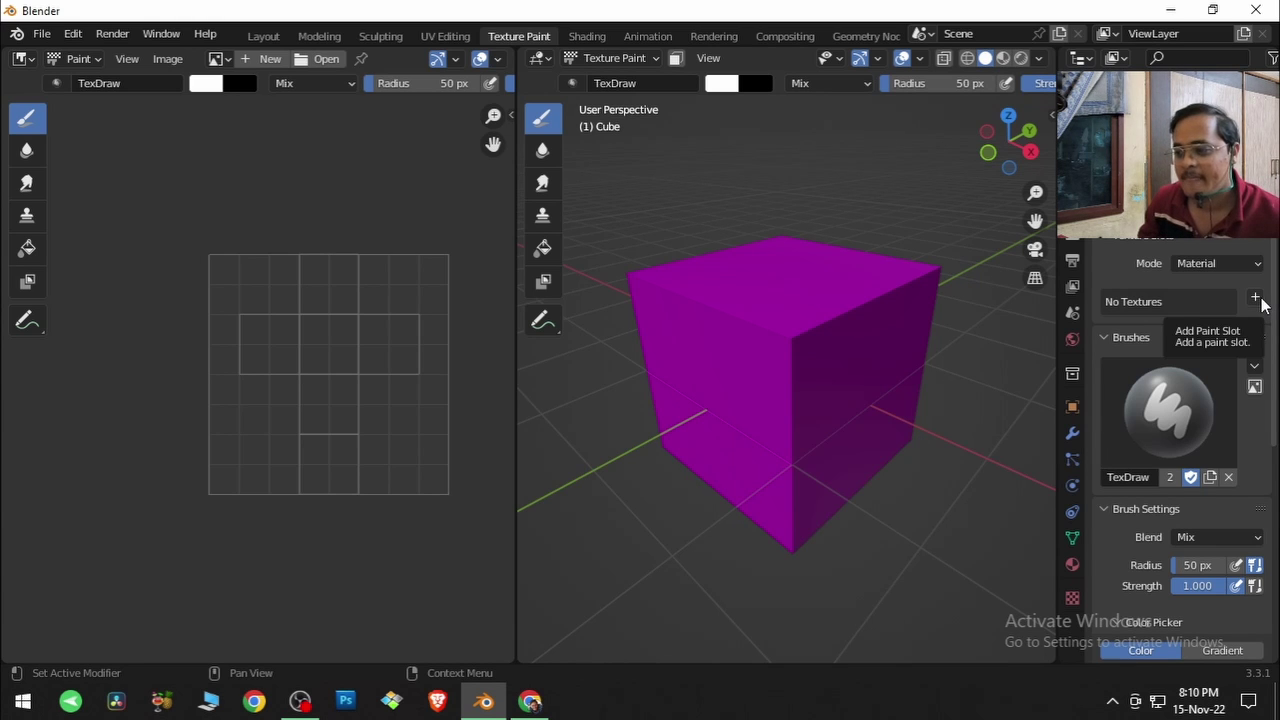
{"action": "left_click", "coordinate": [1256, 300]}
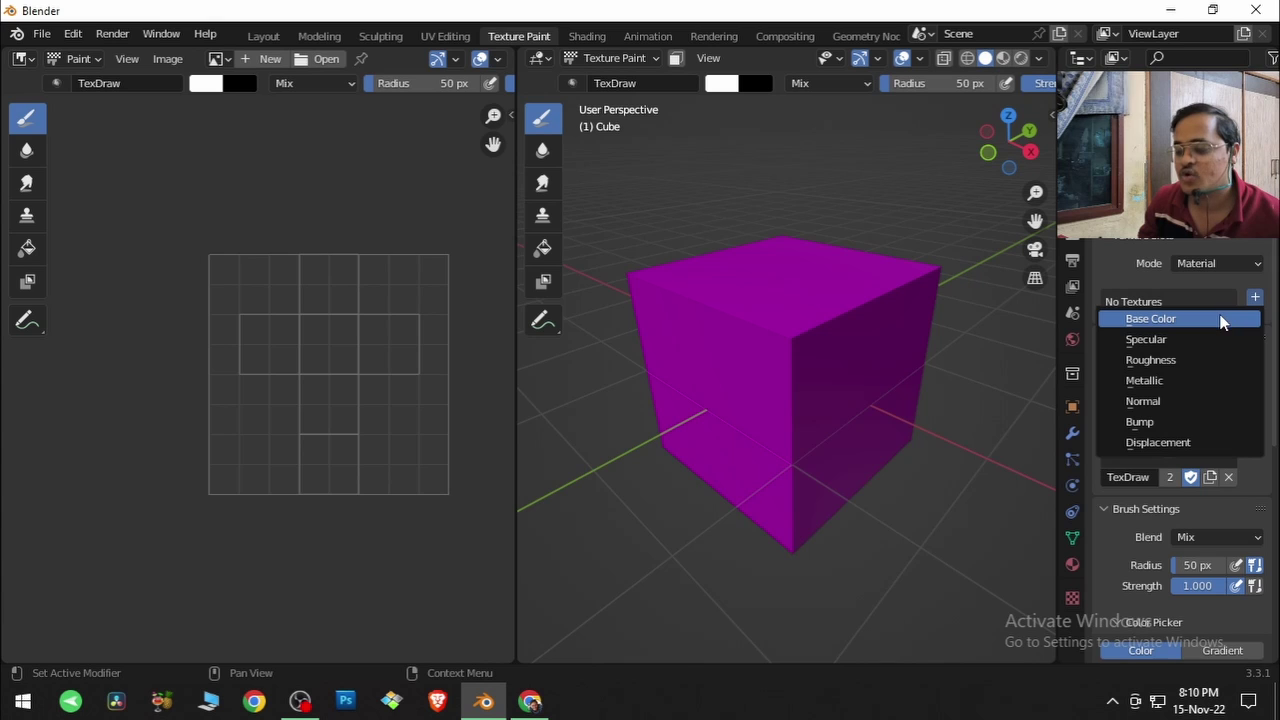
{"action": "left_click", "coordinate": [1220, 319]}
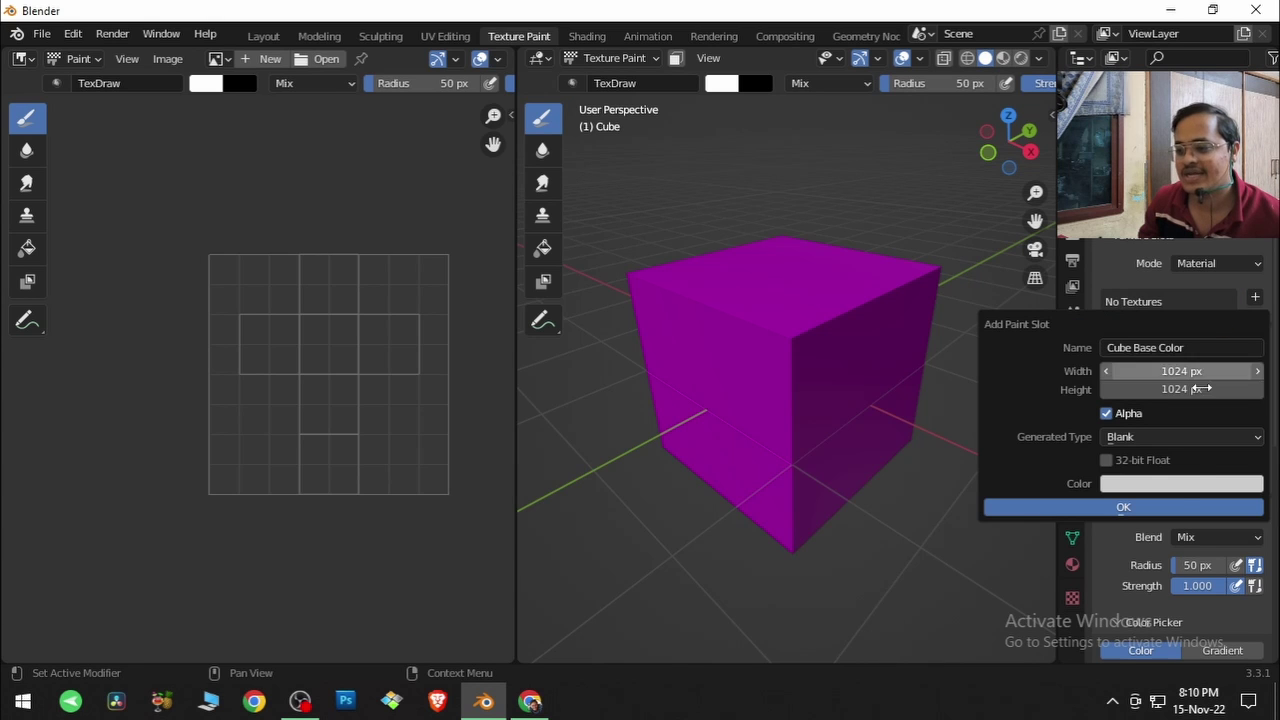
{"action": "left_click", "coordinate": [1178, 505]}
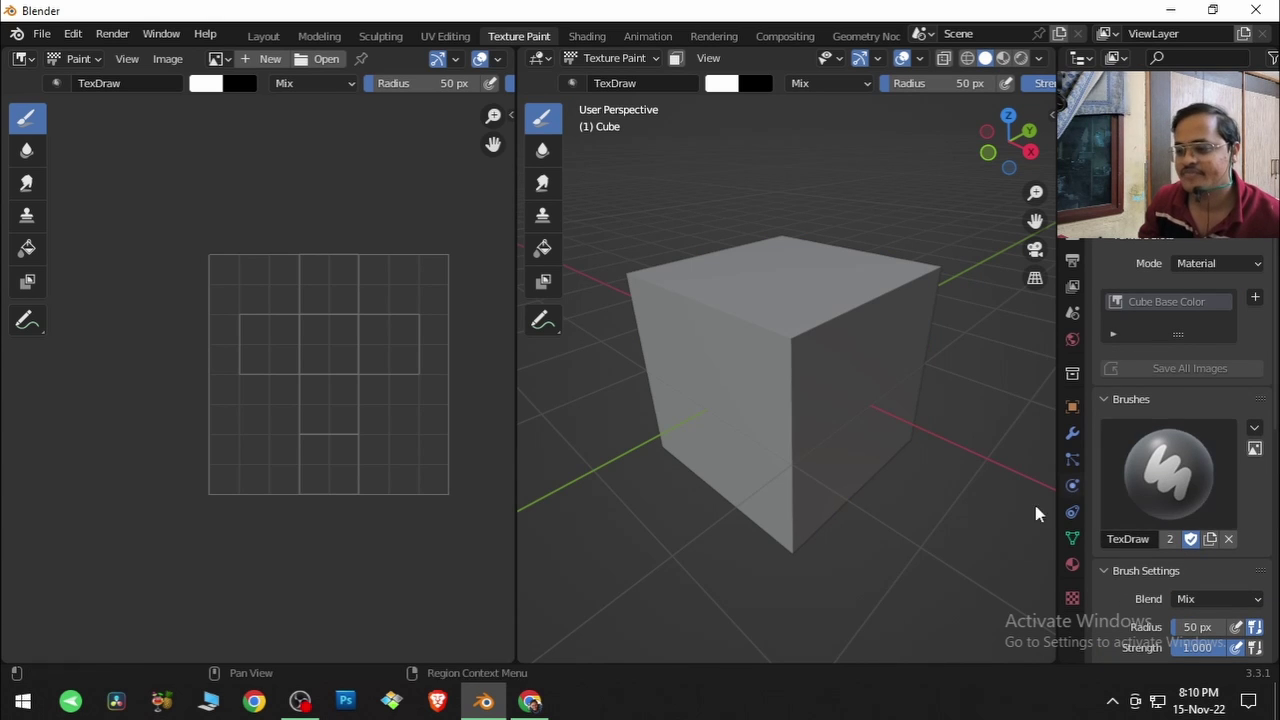
Rename the TexDraw brush as Blue.
{"action": "scroll", "coordinate": [1178, 470], "scroll_direction": "down", "scroll_amount": 3}
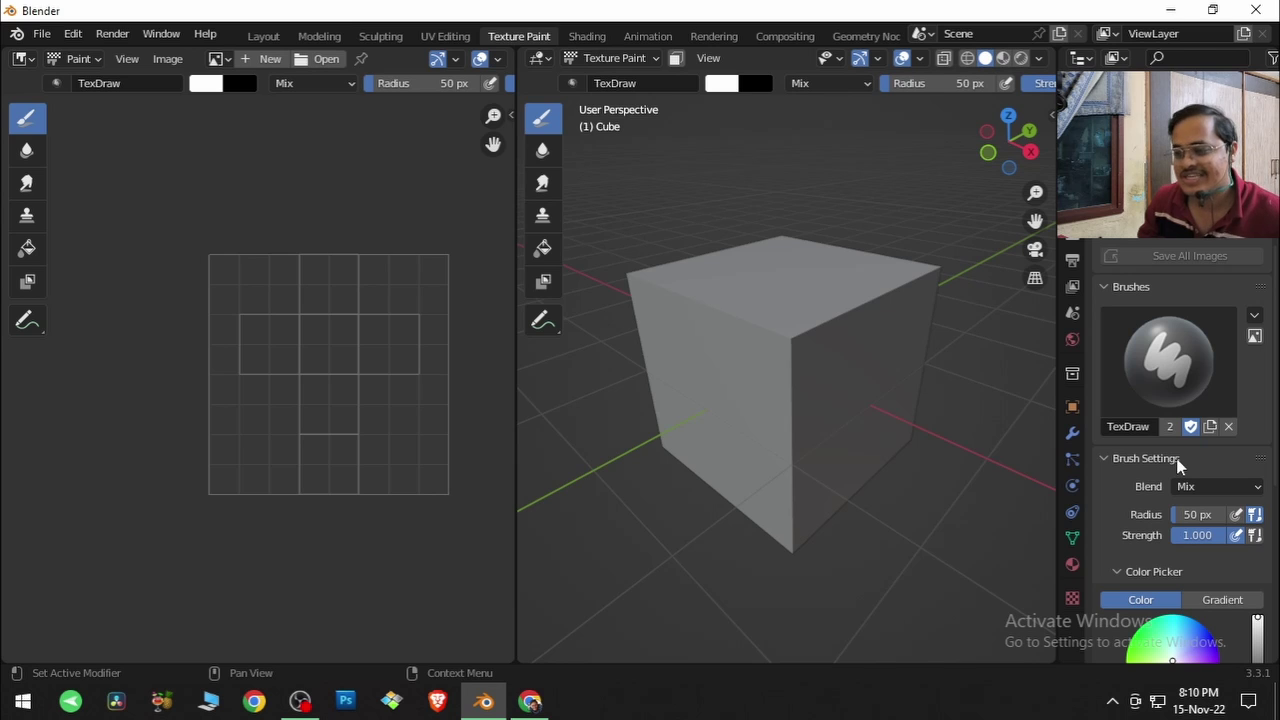
{"action": "left_click", "coordinate": [1175, 365]}
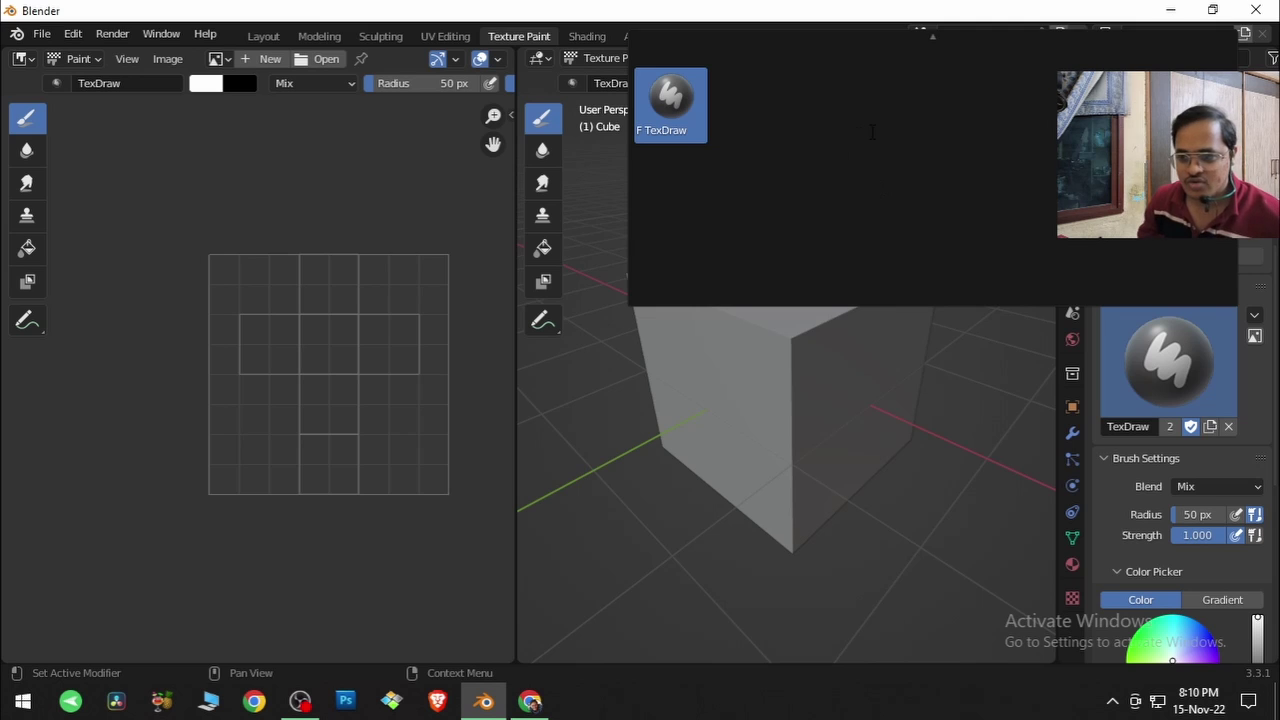
{"action": "double_click", "coordinate": [1128, 427]}
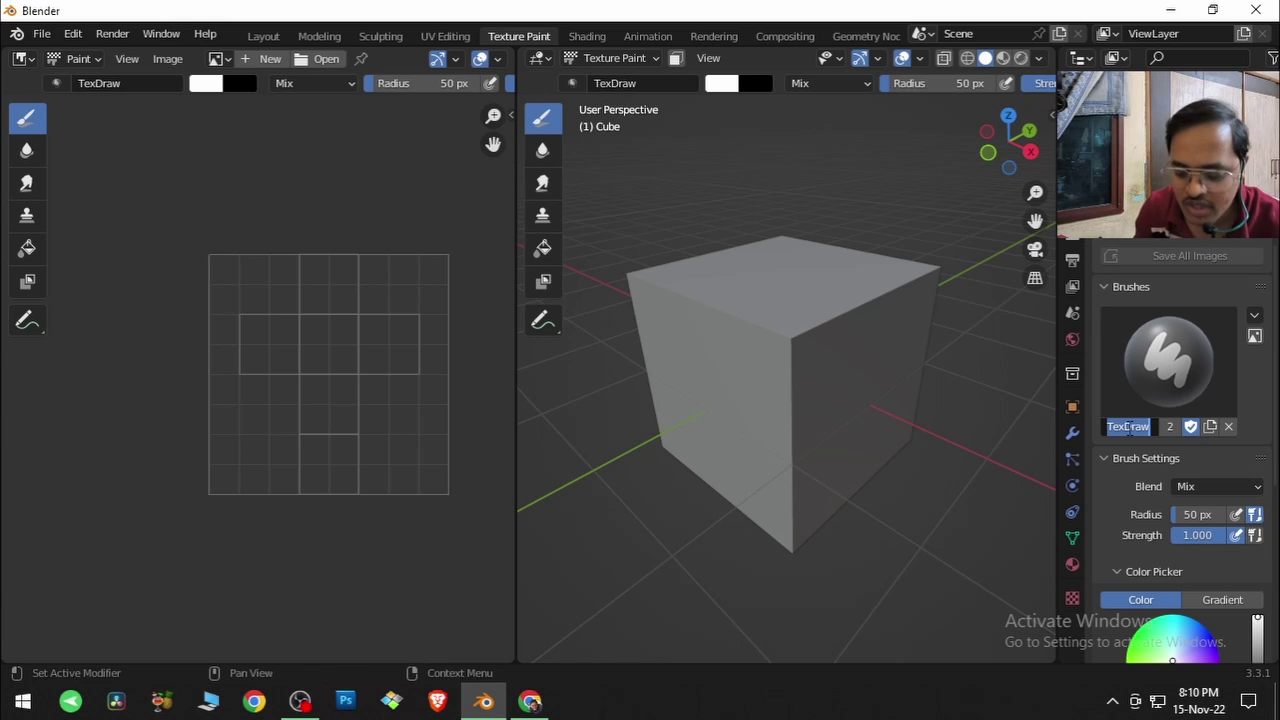
{"action": "type", "text": "Blue"}
{"action": "key", "text": "Return"}
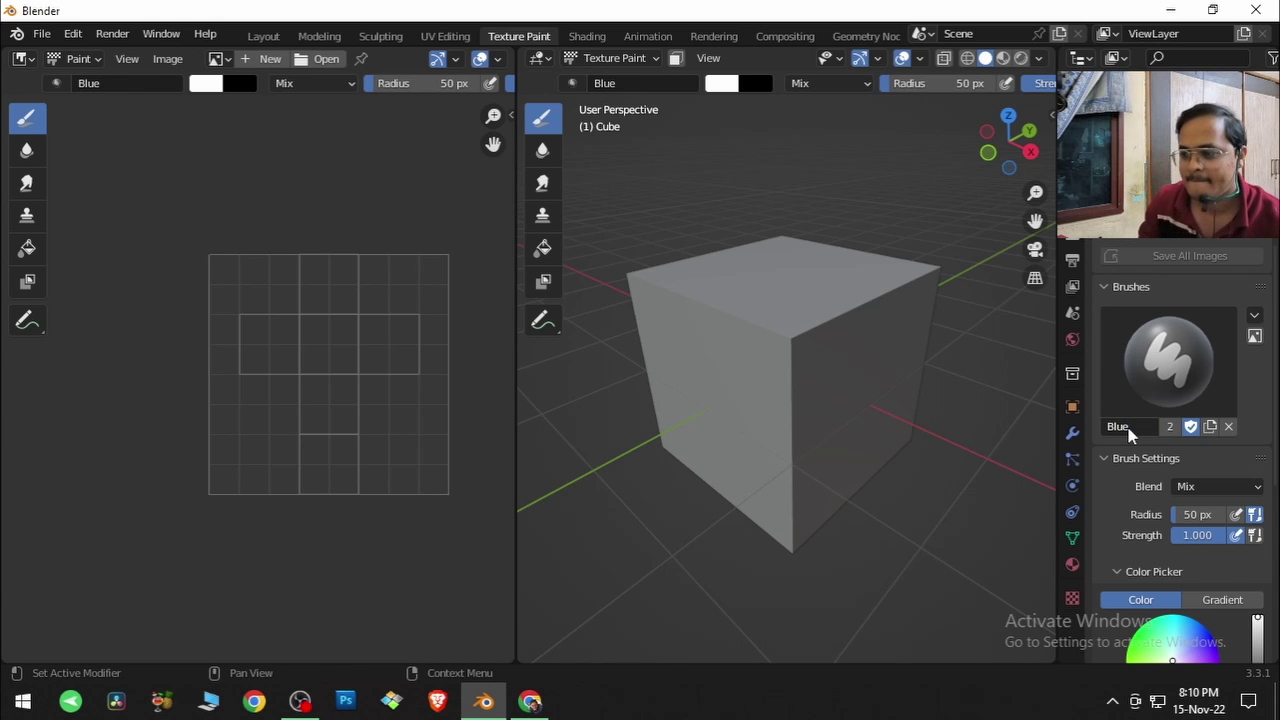
Duplicate the Blue brush and name the copy Red.
{"action": "left_click", "coordinate": [1190, 345]}
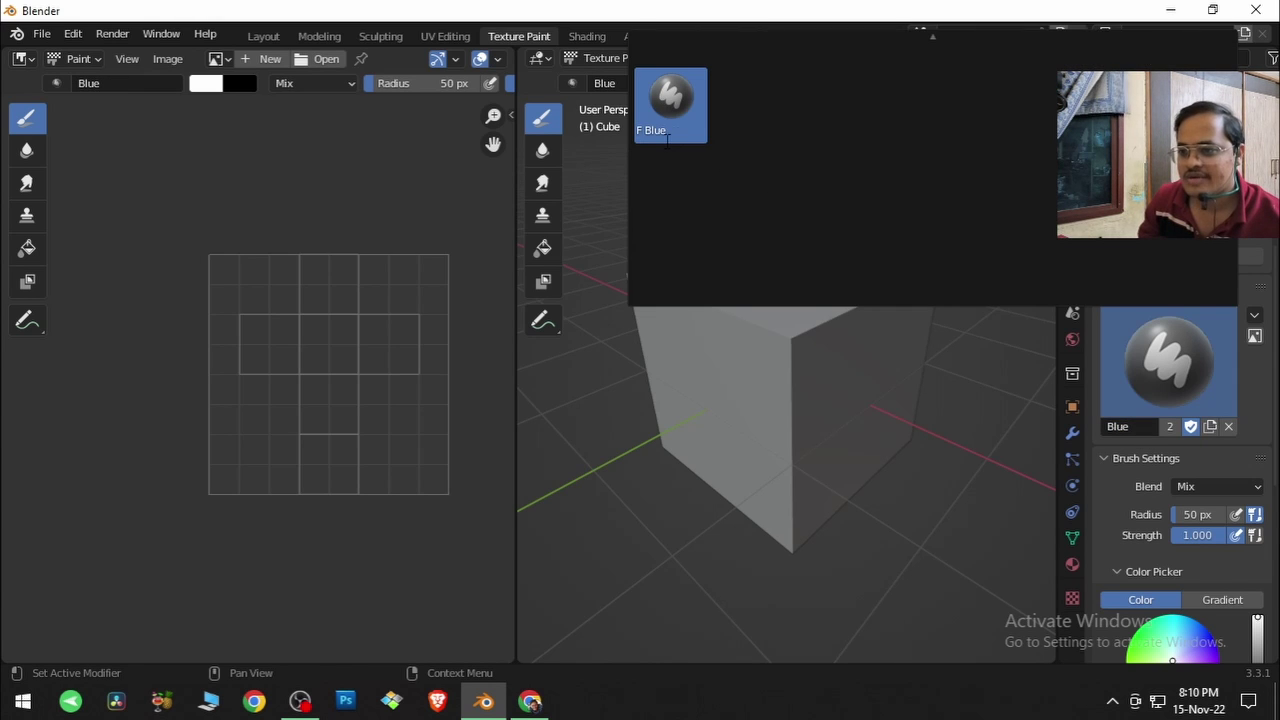
{"action": "left_click", "coordinate": [1209, 427]}
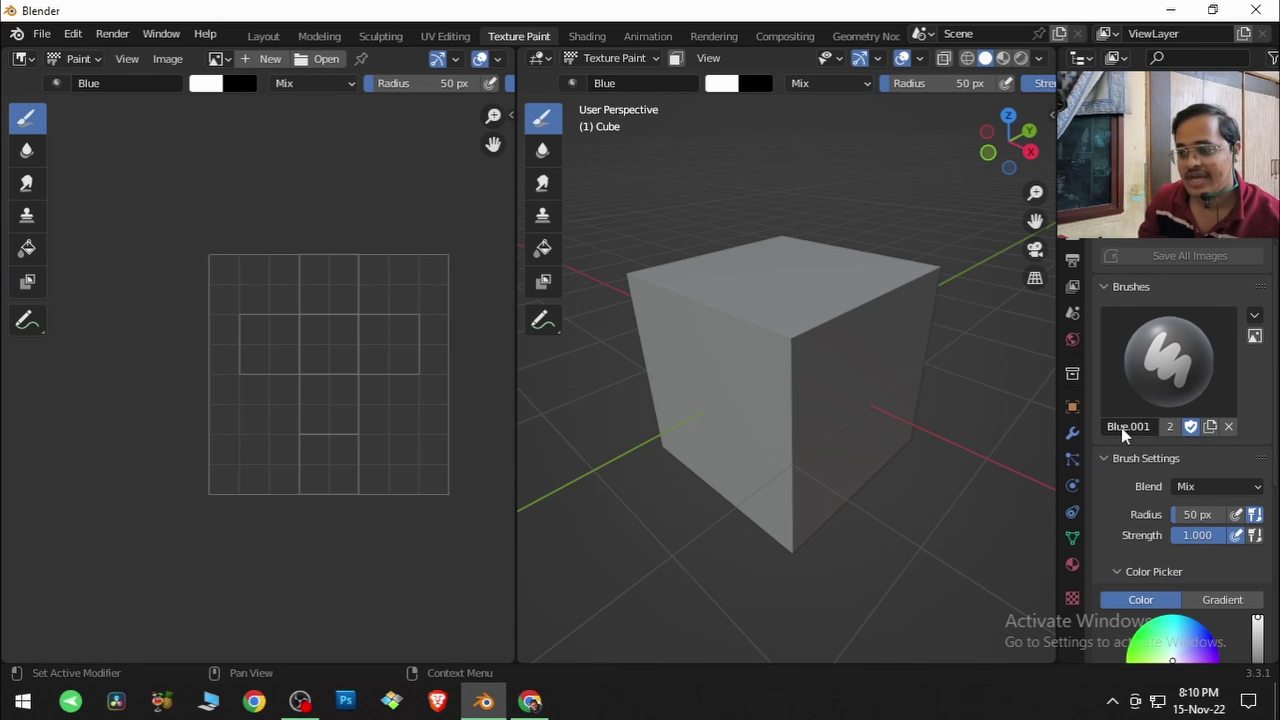
{"action": "left_click", "coordinate": [1148, 370]}
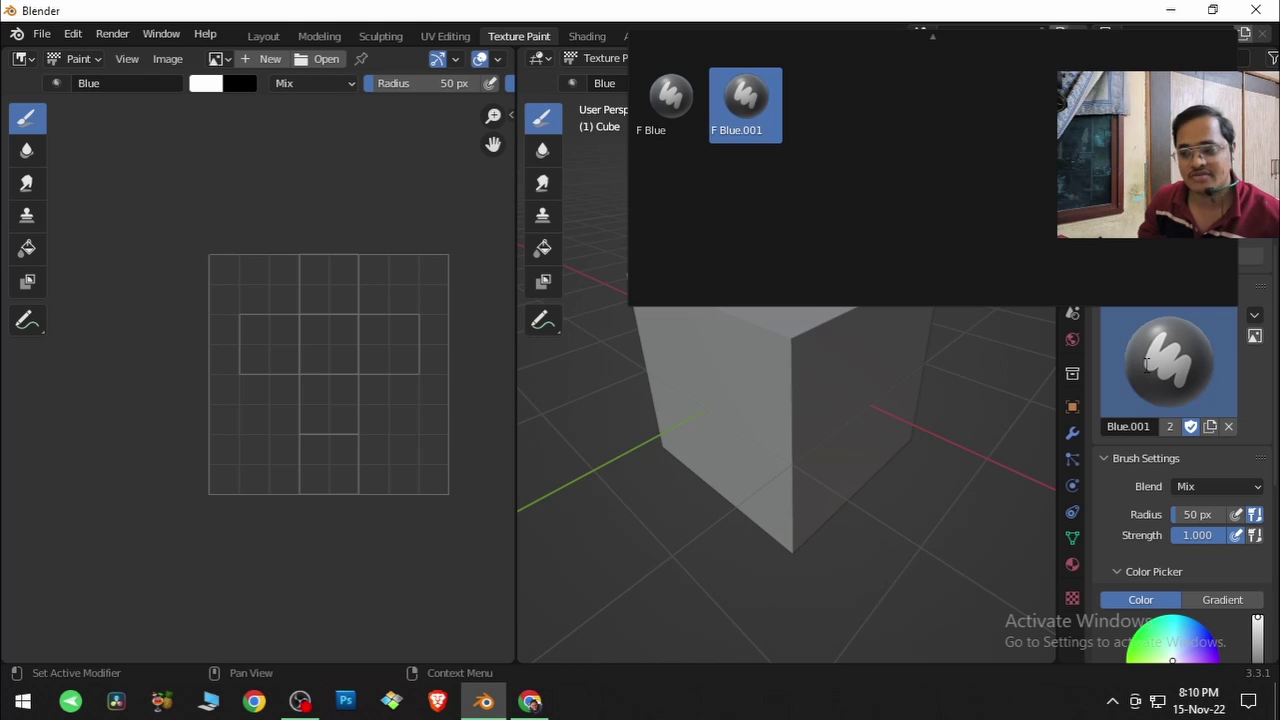
{"action": "left_click", "coordinate": [1128, 426]}
{"action": "type", "text": "Red"}
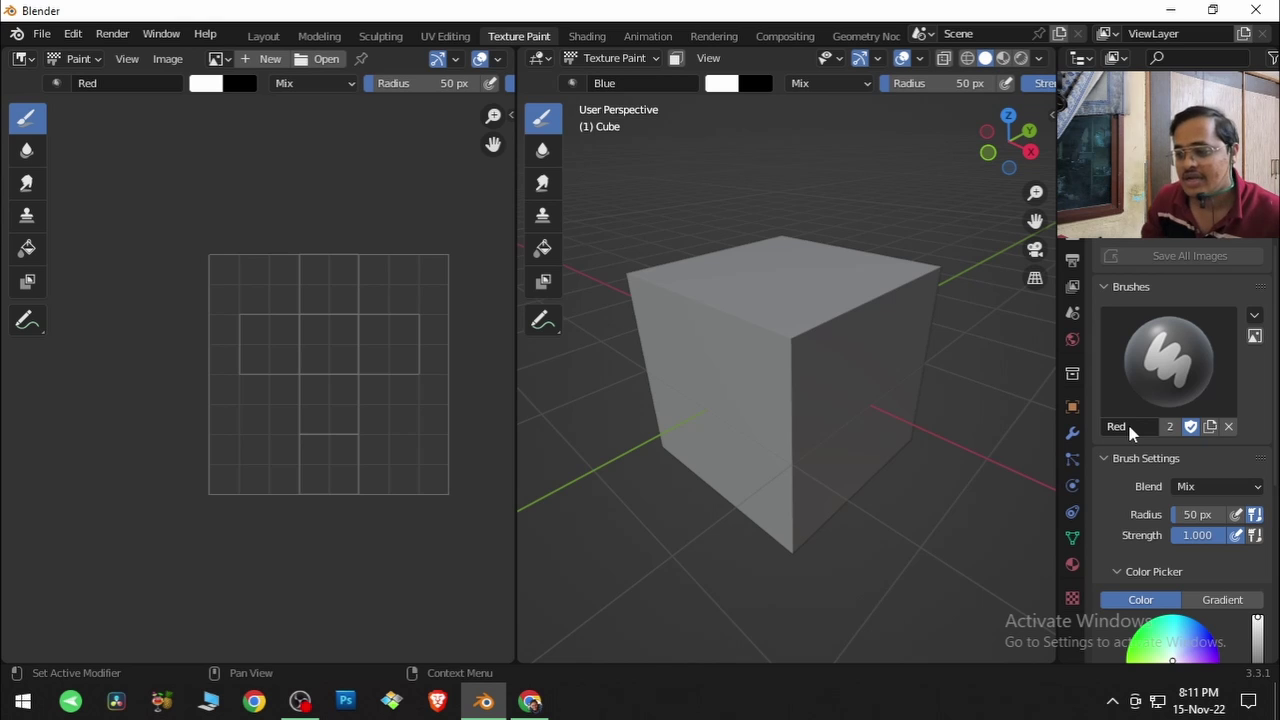
Make Blue the active brush and set its paint colour to light blue.
{"action": "scroll", "coordinate": [1164, 446], "scroll_direction": "down", "scroll_amount": 4}
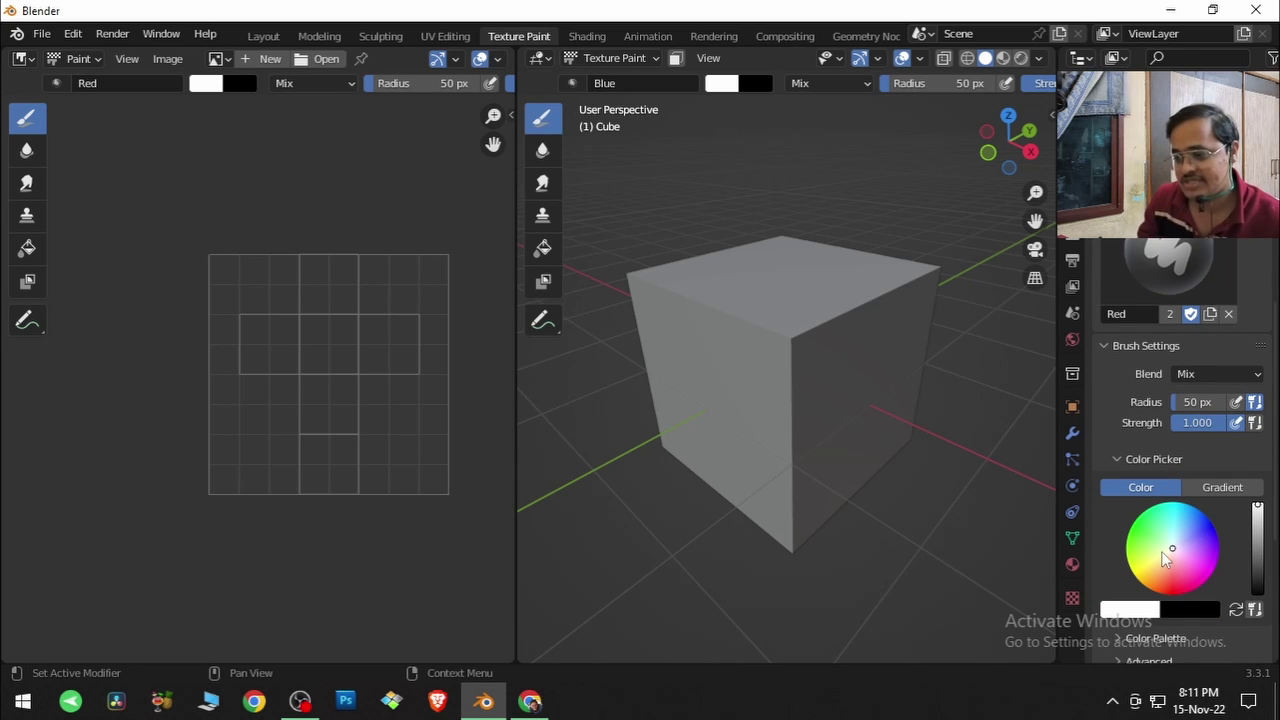
{"action": "left_click", "coordinate": [1188, 278]}
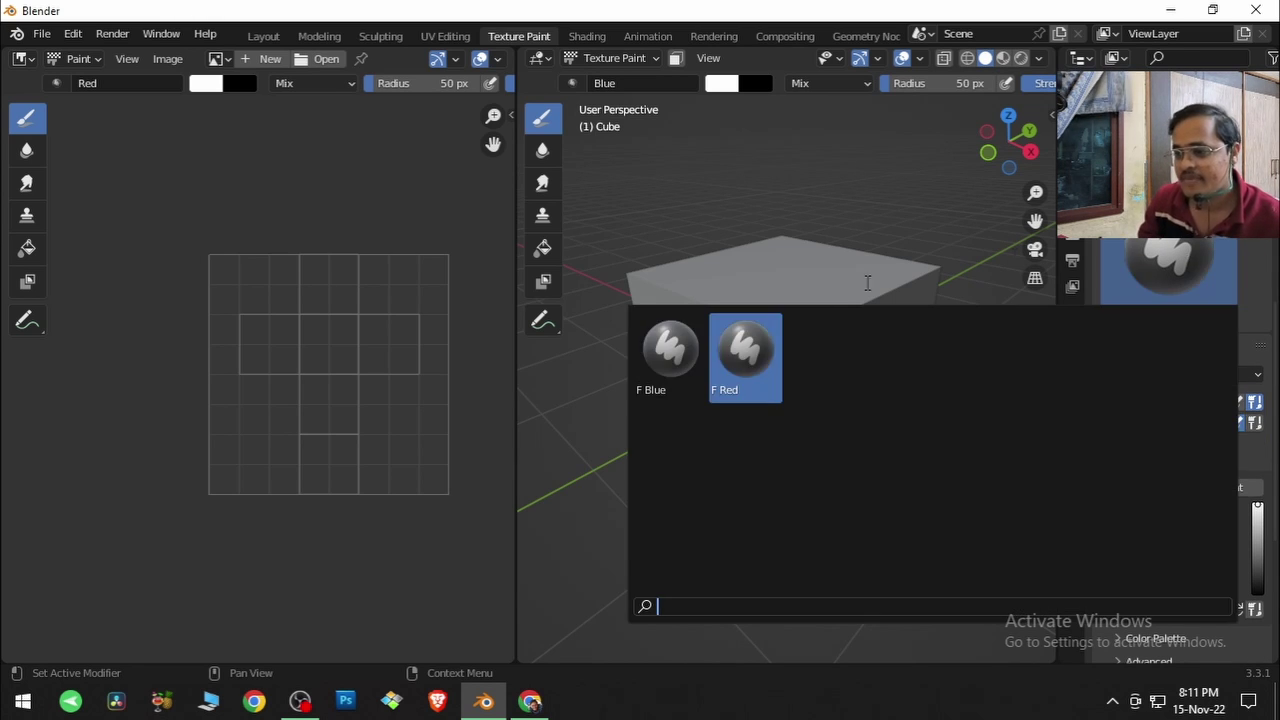
{"action": "left_click", "coordinate": [672, 360]}
{"action": "left_click", "coordinate": [1185, 519]}
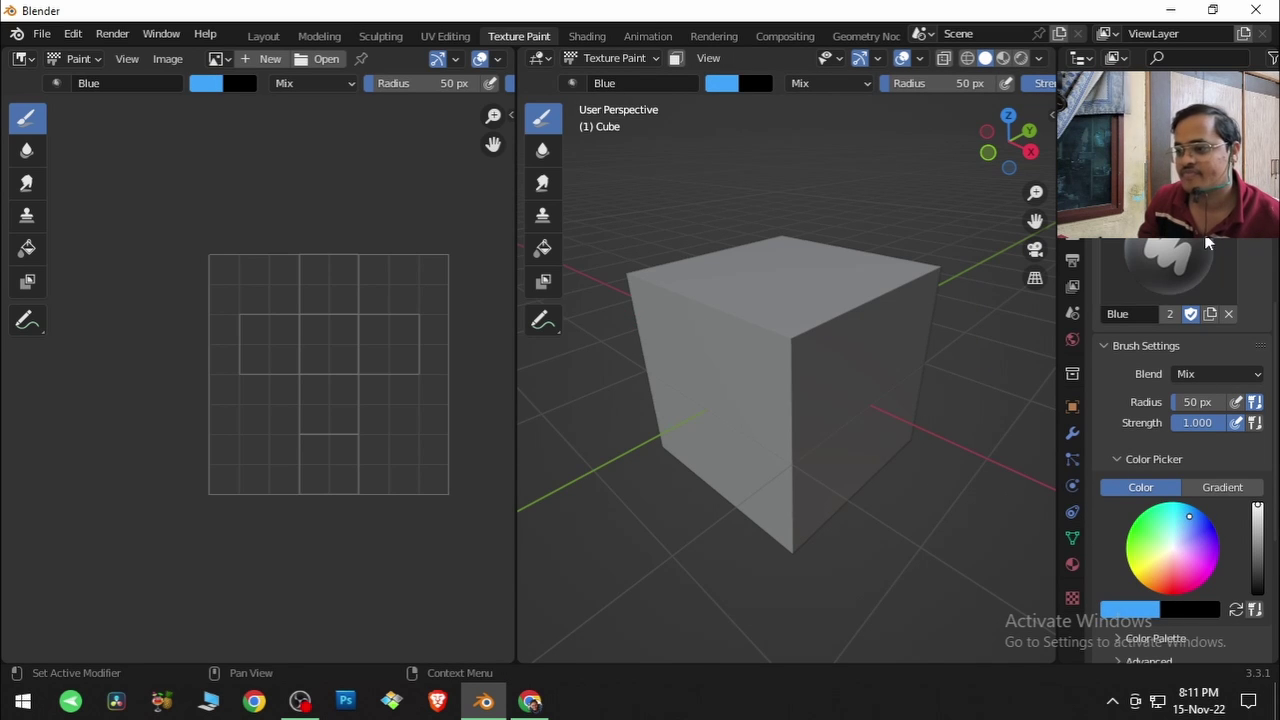
Make Red the active brush and set its paint colour to red.
{"action": "left_click", "coordinate": [1168, 270]}
{"action": "left_click", "coordinate": [745, 352]}
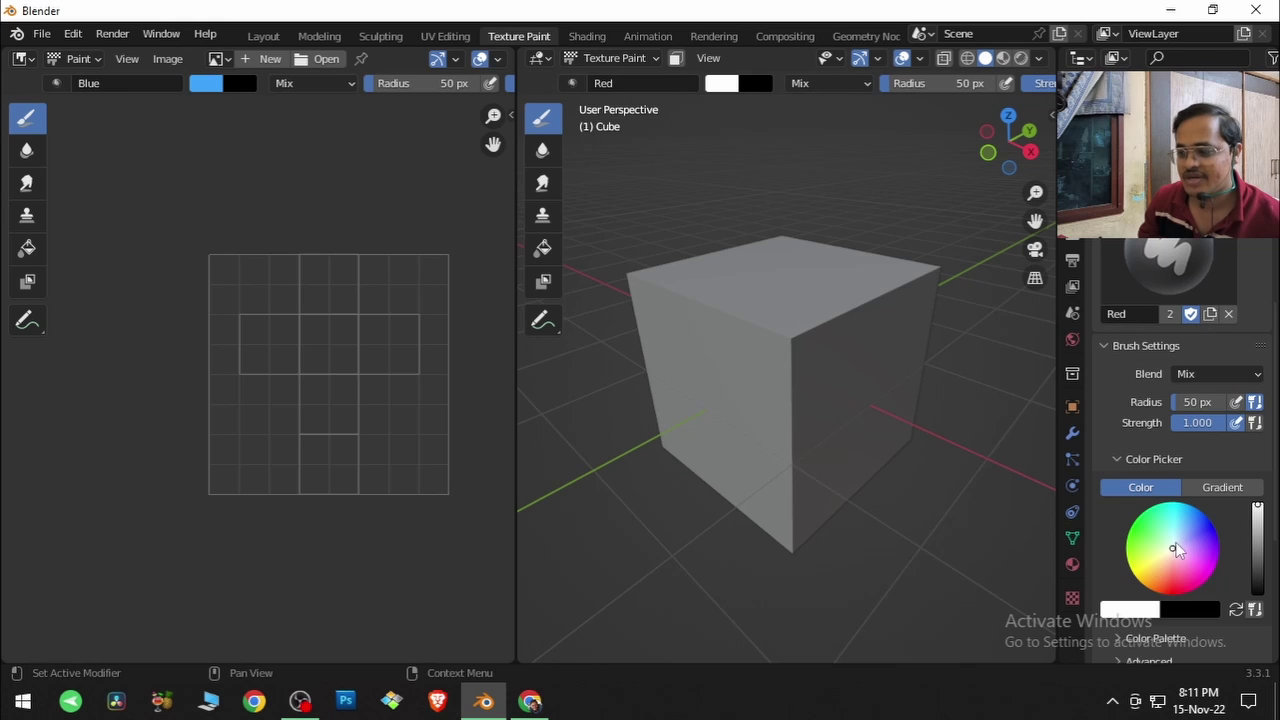
{"action": "left_click_drag", "start_coordinate": [1167, 586], "coordinate": [1178, 589]}
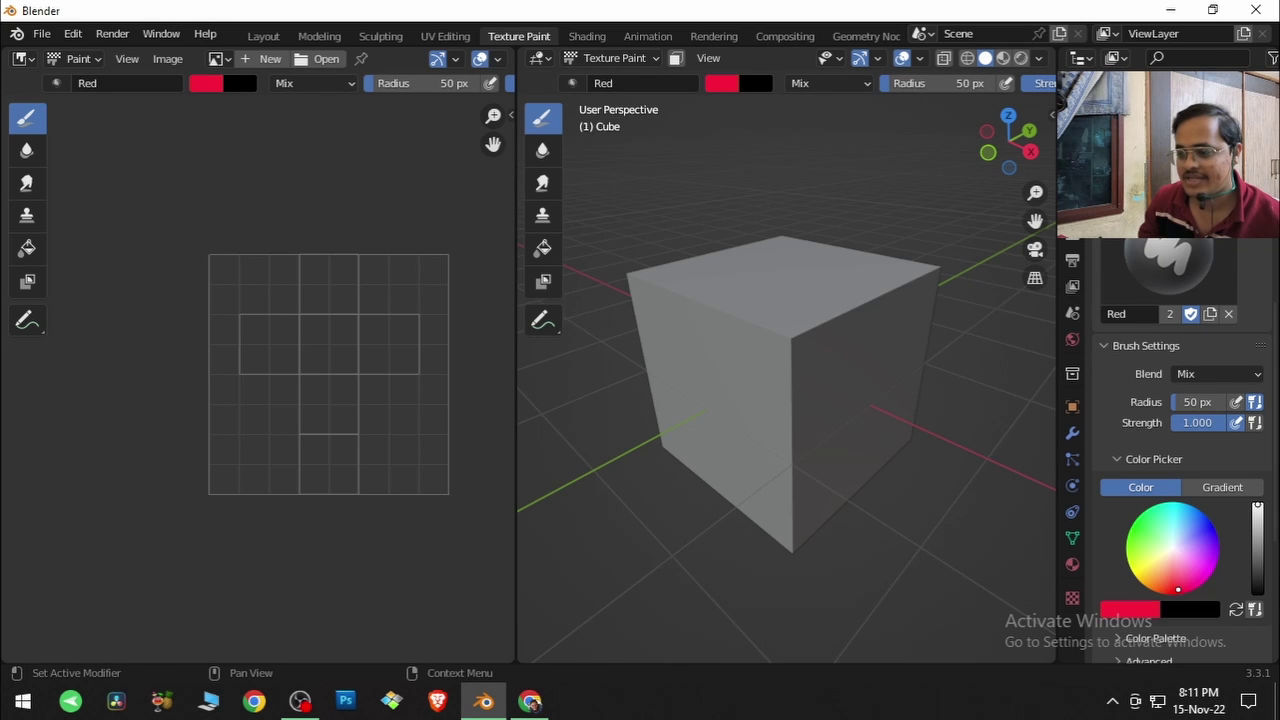
Activate the Blue brush and return to the Red brush to compare their stored paint colours.
{"action": "left_click", "coordinate": [1145, 252]}
{"action": "left_click", "coordinate": [669, 352]}
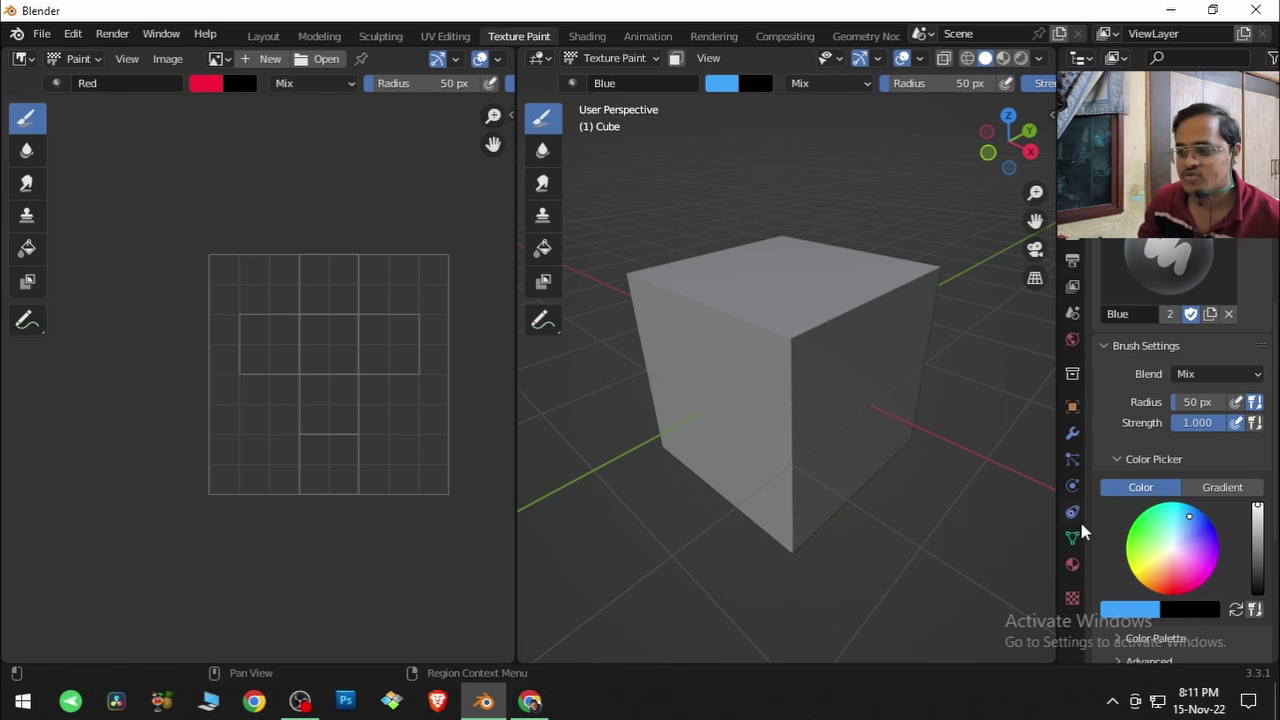
{"action": "left_click", "coordinate": [1172, 258]}
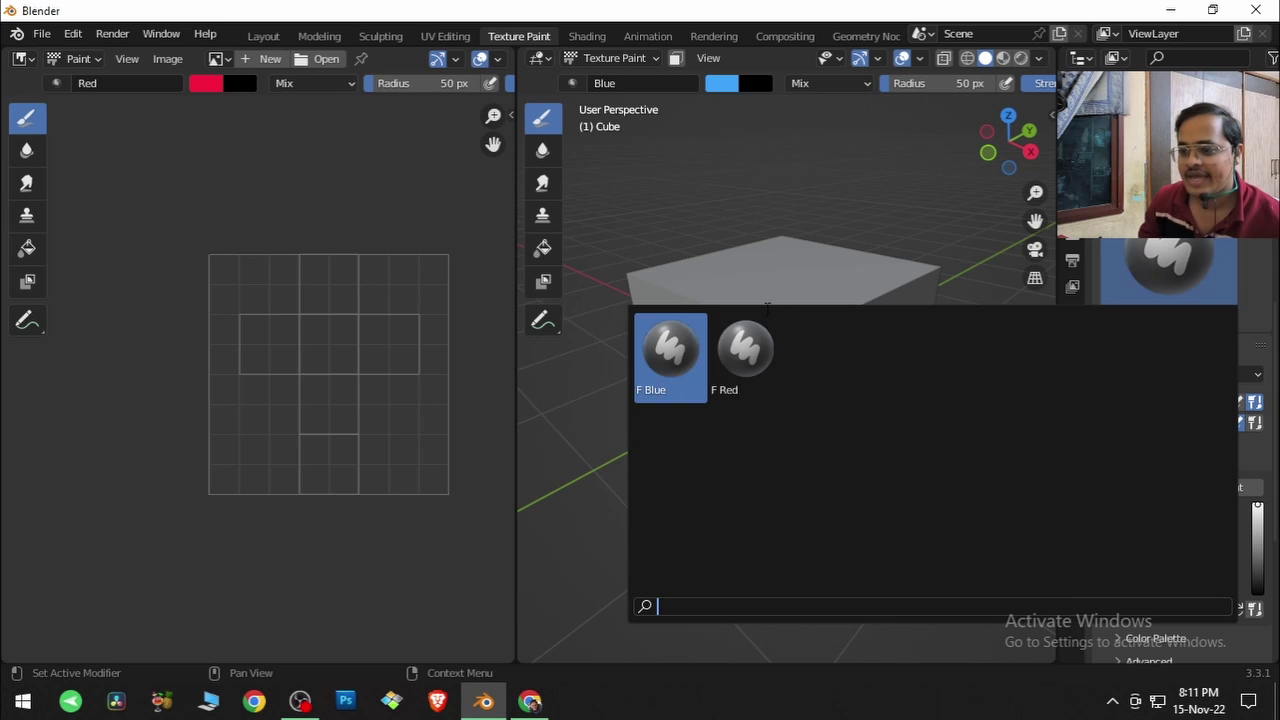
{"action": "left_click", "coordinate": [765, 333]}
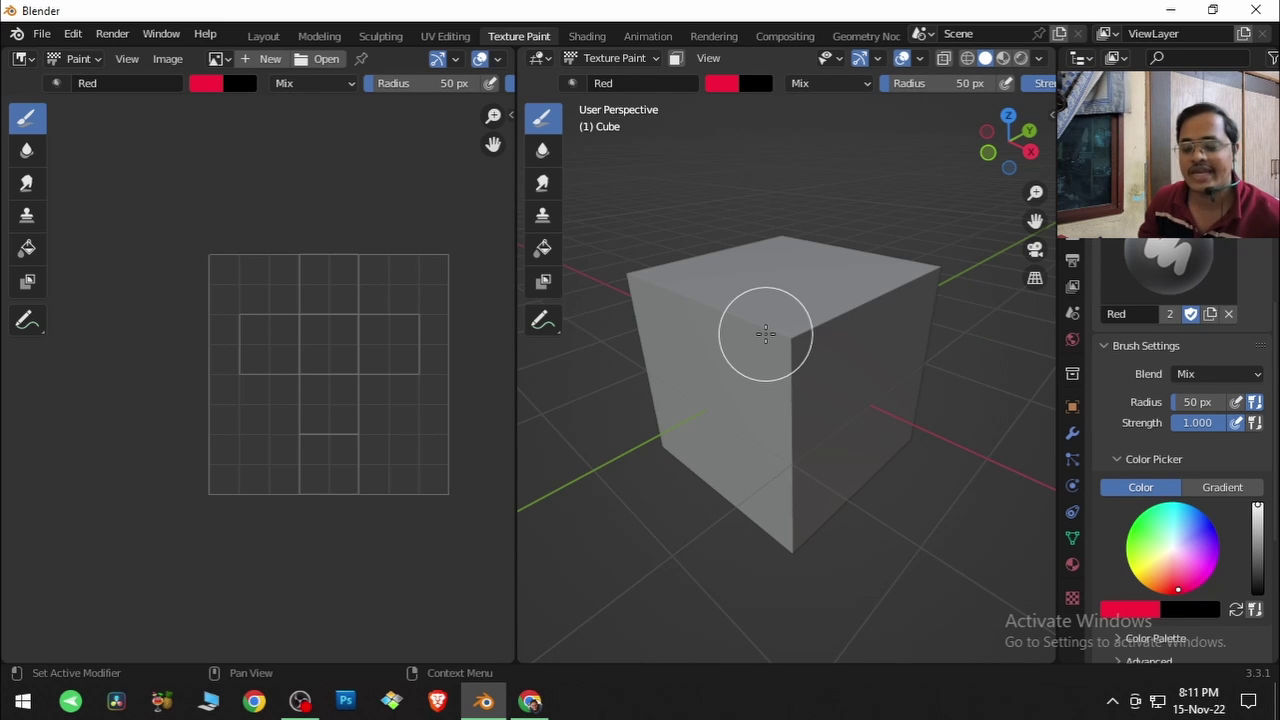
Reduce the Red brush's radius to 14 px over the cube.
{"action": "middle_click_drag", "start_coordinate": [726, 411], "coordinate": [785, 379]}
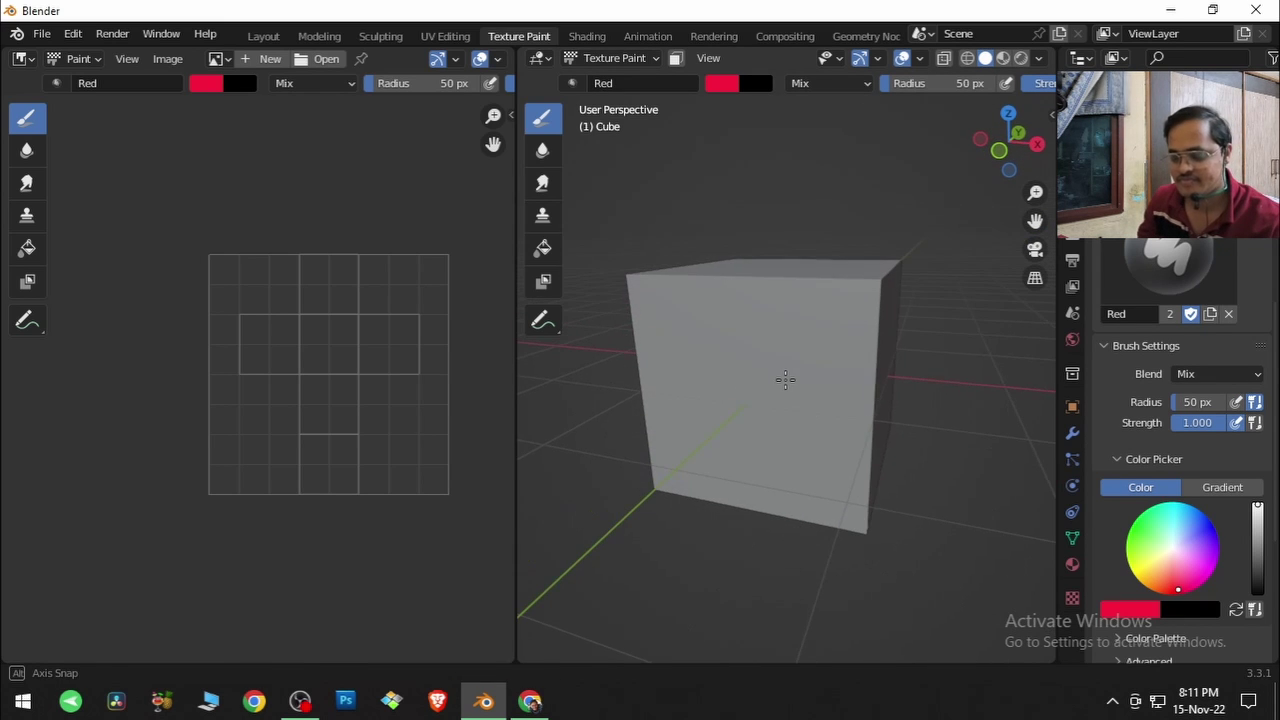
{"action": "key", "text": "f"}
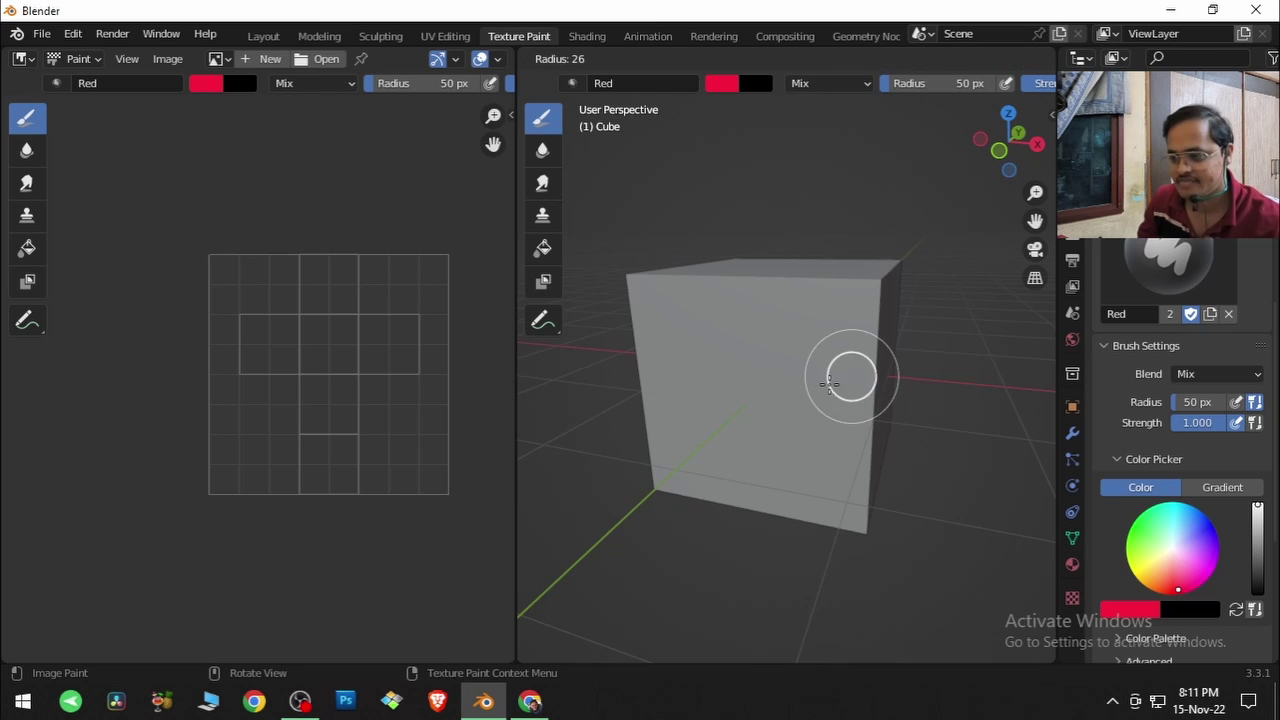
{"action": "left_click", "coordinate": [834, 377]}
Examine which modes the Red brush is enabled for and which brushes the Sculpting workspace offers.
{"action": "left_click", "coordinate": [1170, 275]}
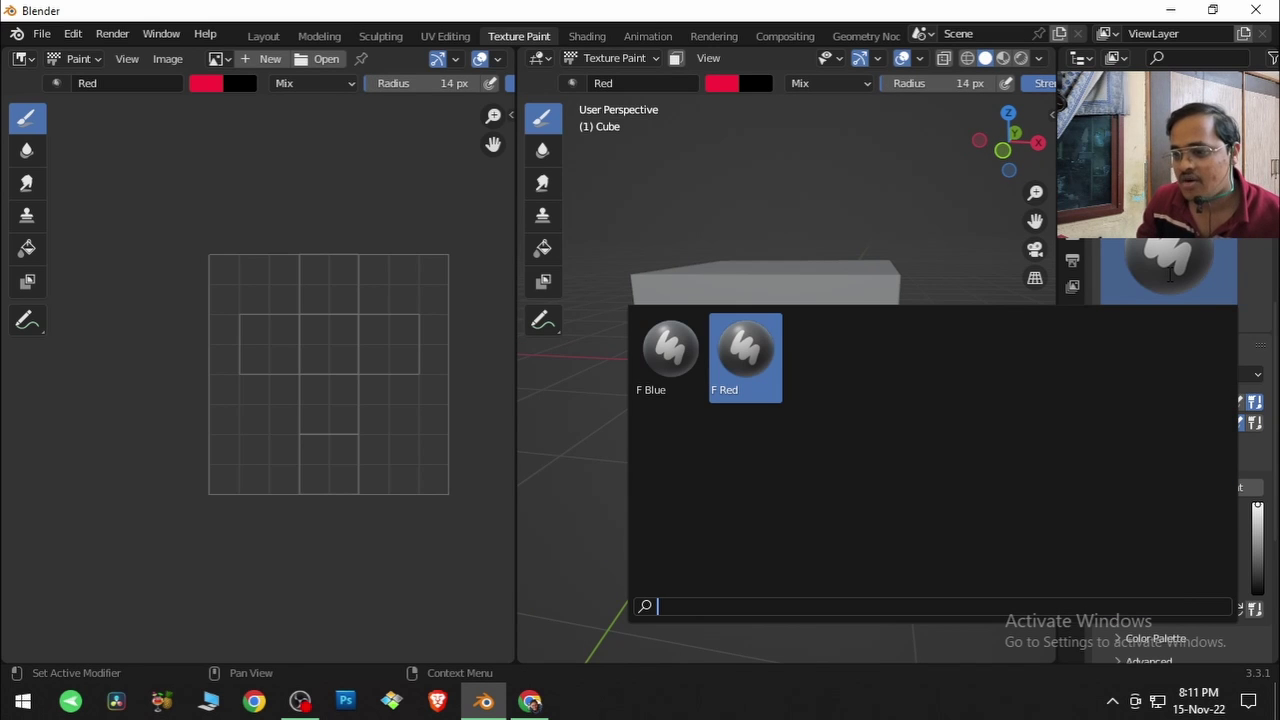
{"action": "left_click", "coordinate": [1180, 278]}
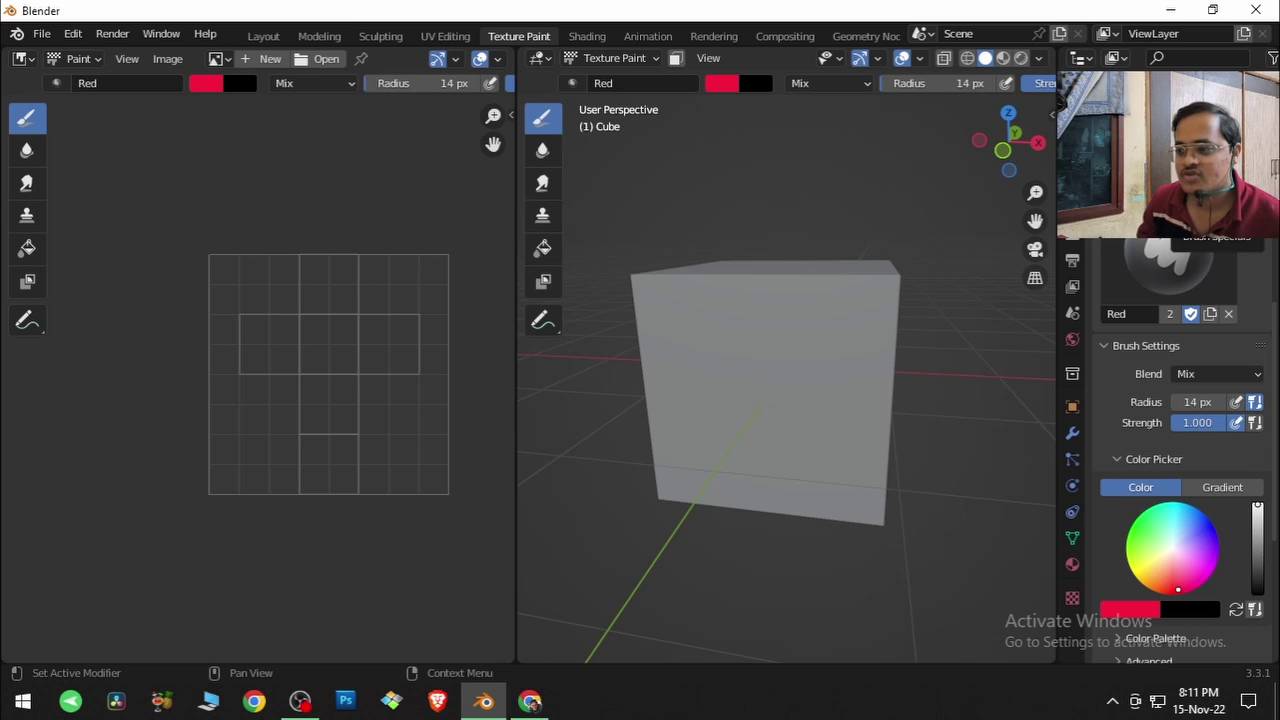
{"action": "left_click", "coordinate": [1240, 230]}
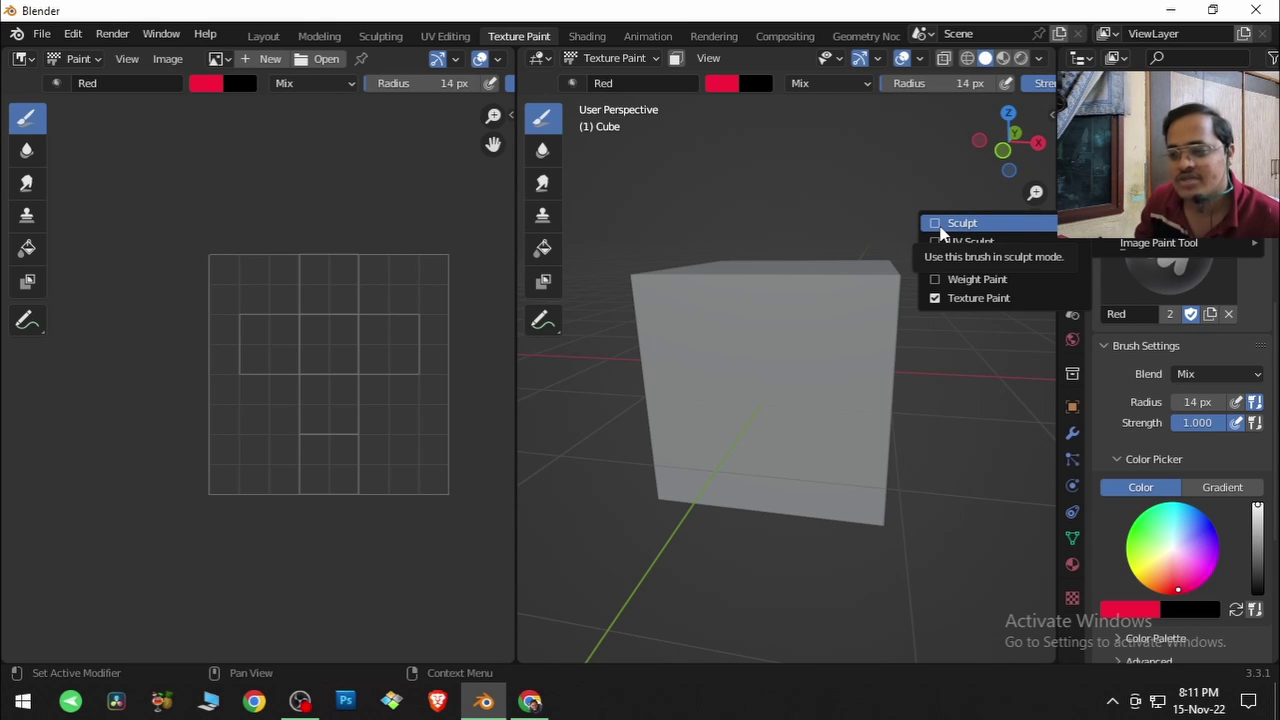
{"action": "left_click", "coordinate": [381, 37]}
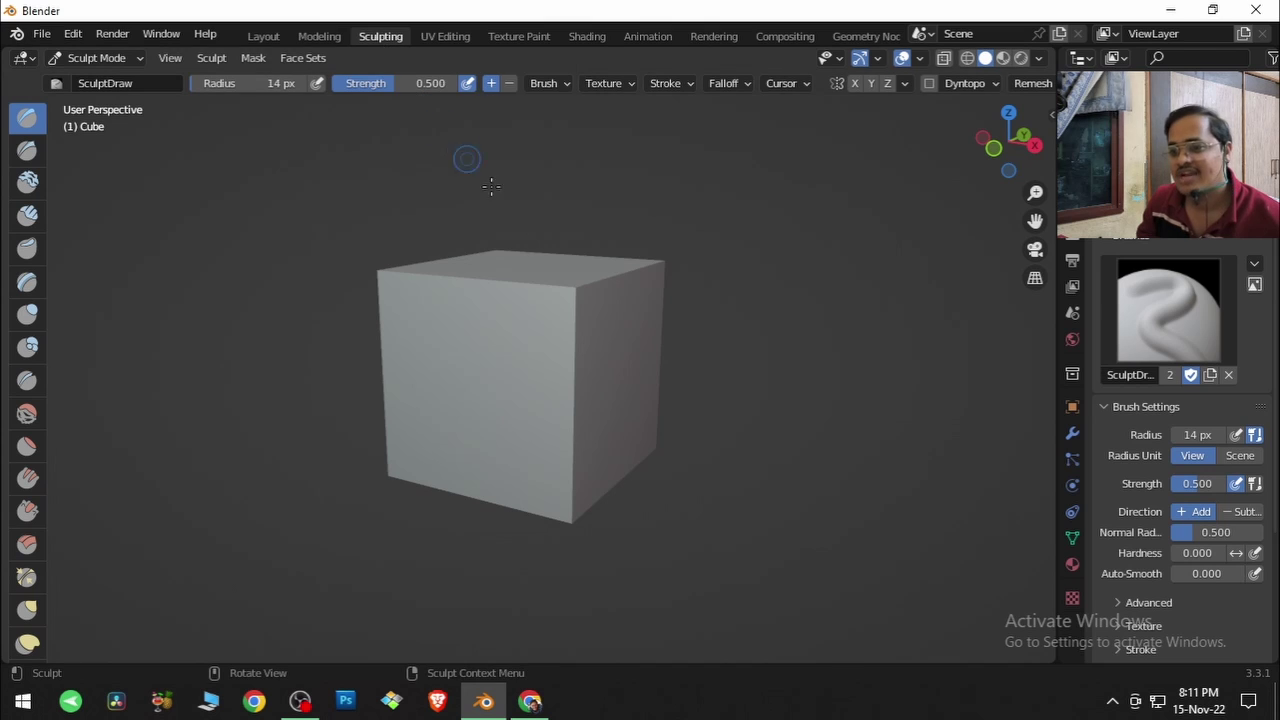
{"action": "left_click", "coordinate": [1175, 315]}
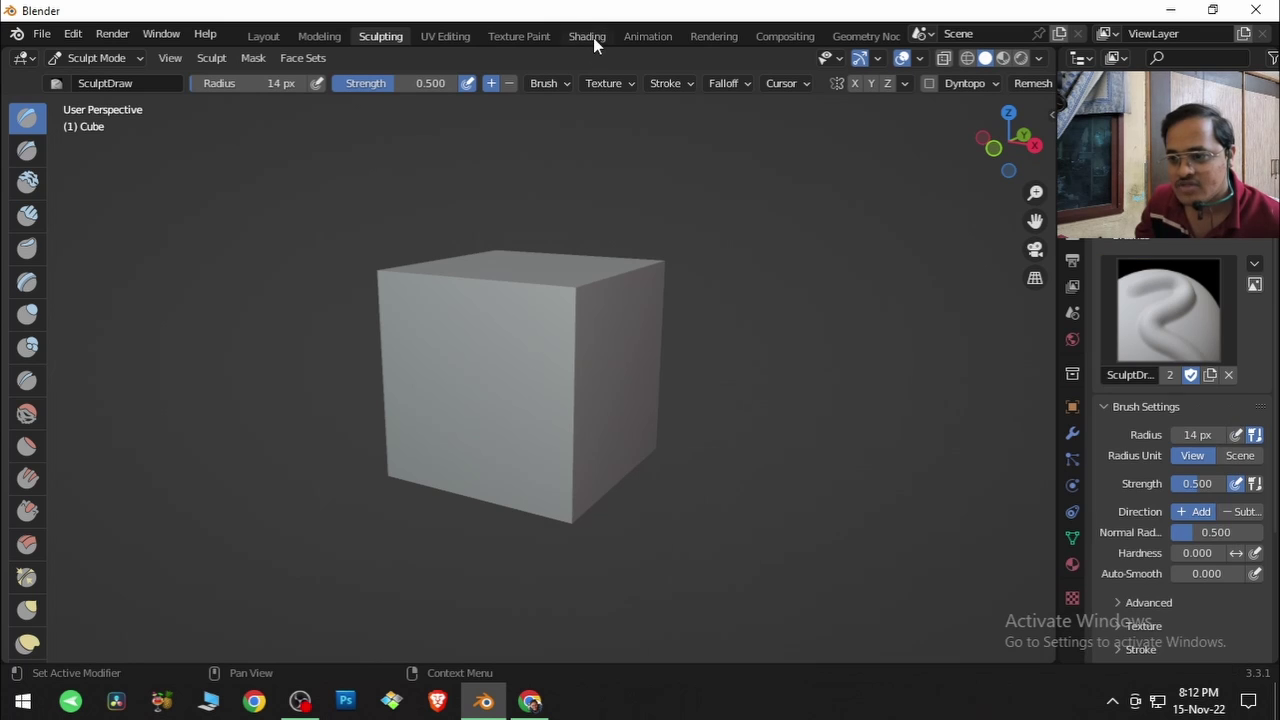
Enable the Red texture paint brush for Sculpt mode and check the brush list in the Sculpting workspace.
{"action": "left_click", "coordinate": [519, 37]}
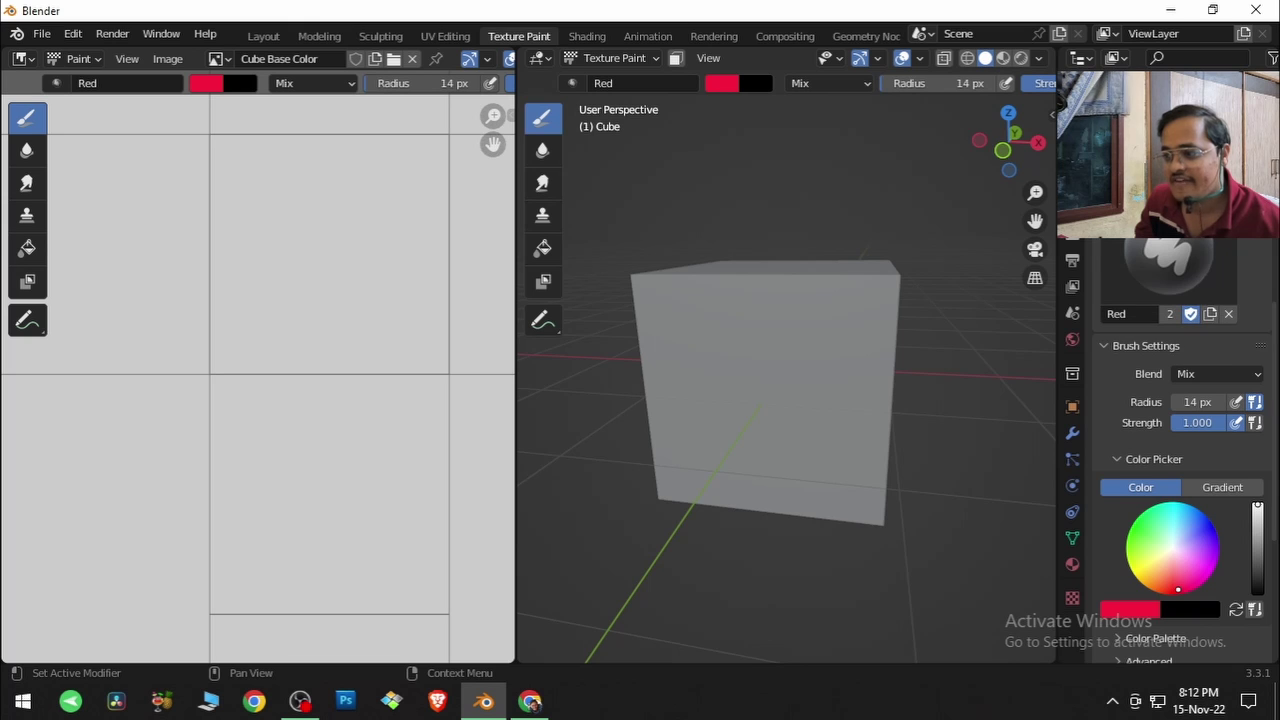
{"action": "left_click", "coordinate": [1060, 225]}
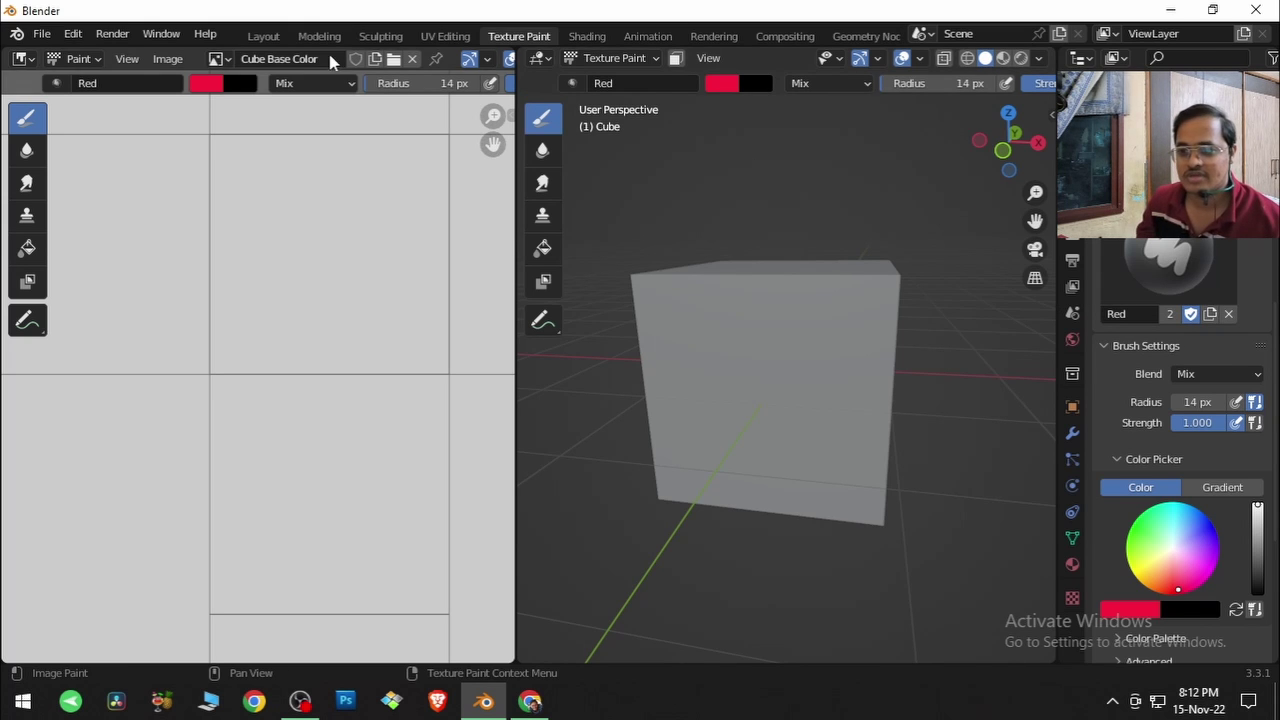
{"action": "left_click", "coordinate": [380, 36]}
{"action": "left_click", "coordinate": [1105, 315]}
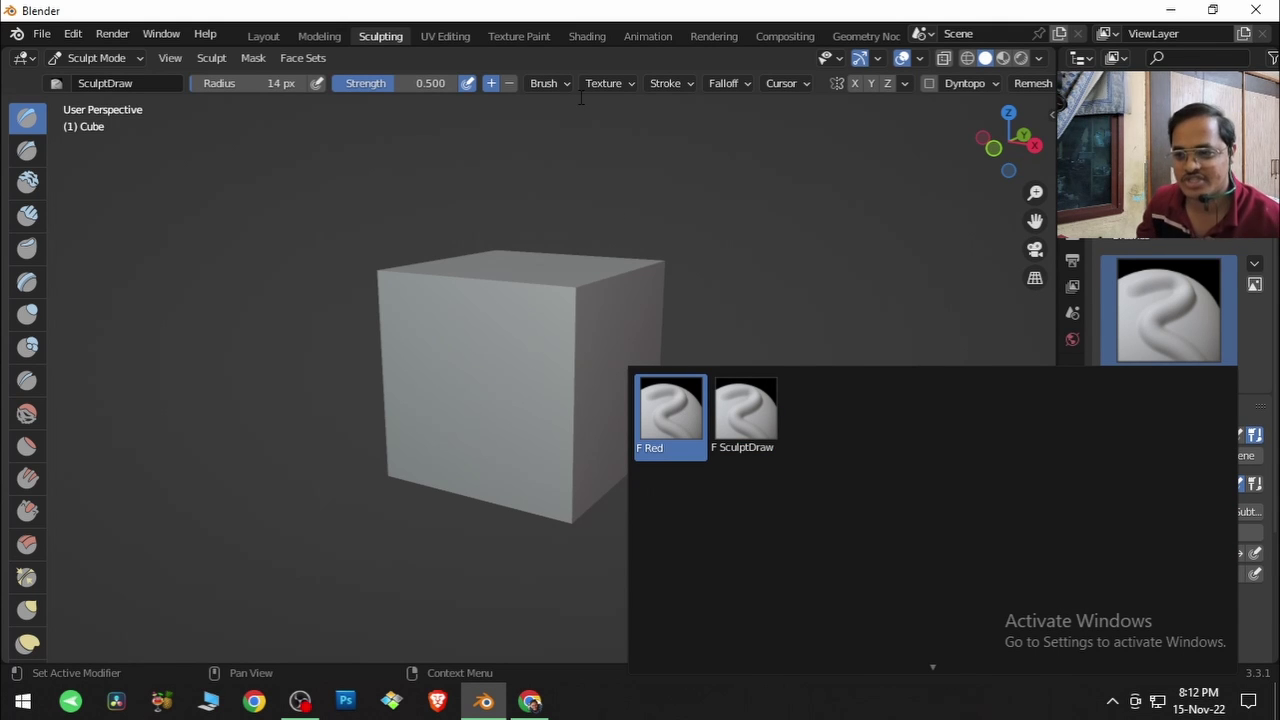
Review the Red brush's enabled modes in Texture Paint and return to the Sculpting workspace.
{"action": "left_click", "coordinate": [522, 37]}
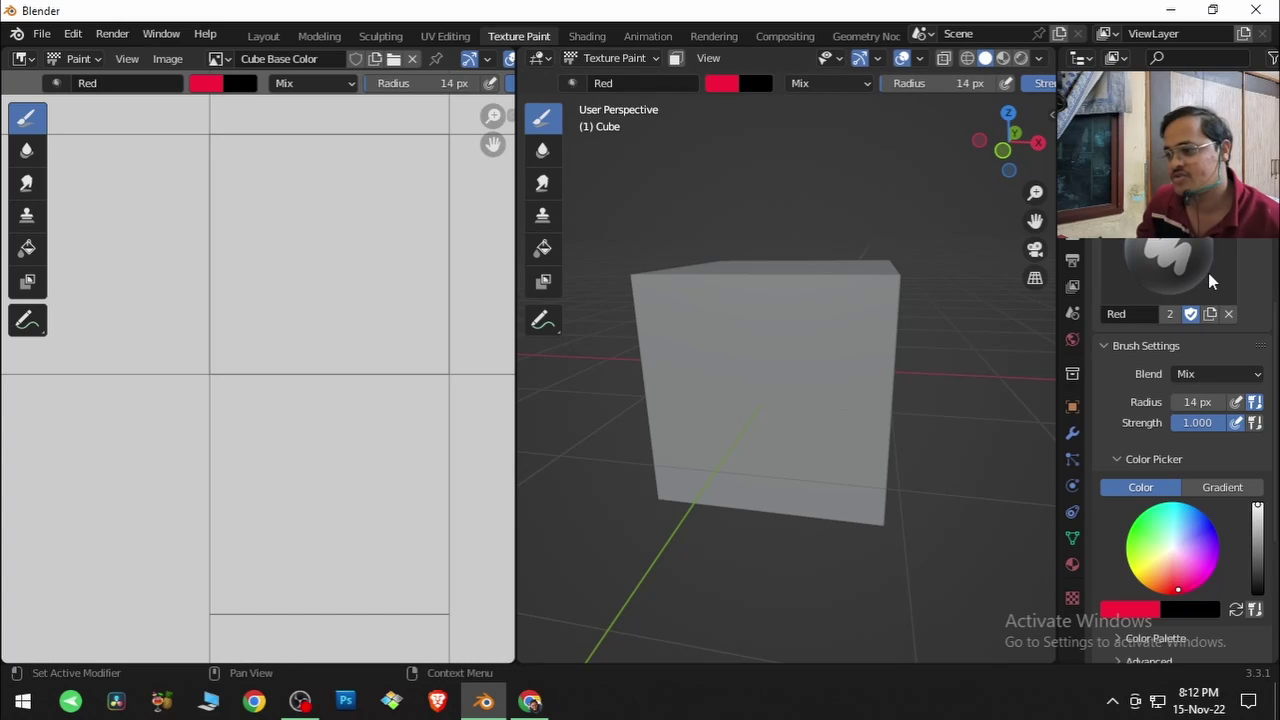
{"action": "key", "text": "ctrl+Tab"}
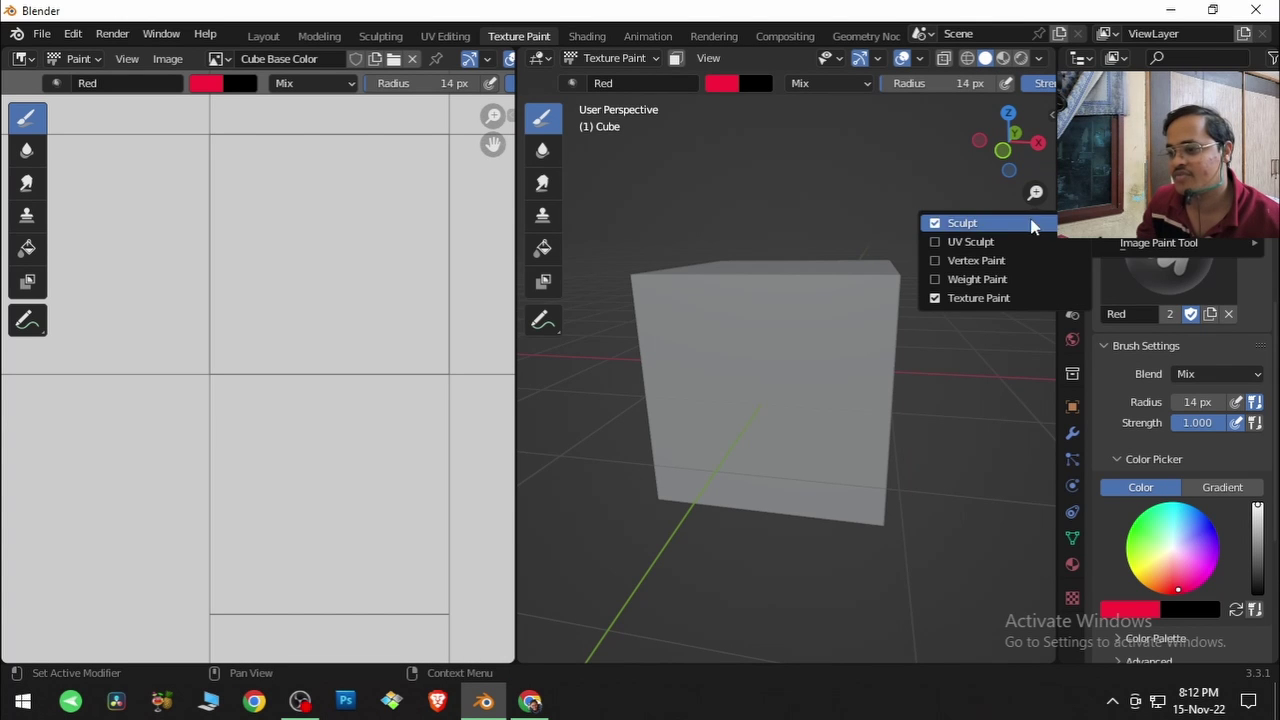
{"action": "key", "text": "Escape"}
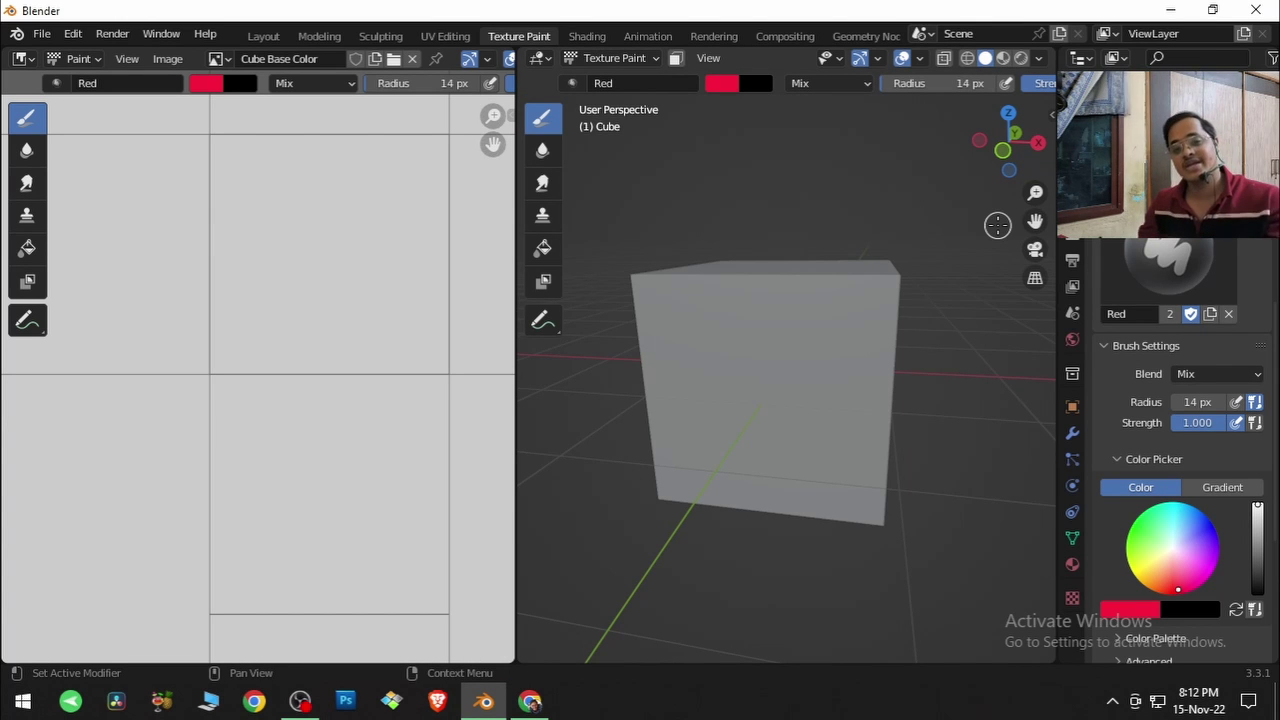
{"action": "left_click", "coordinate": [380, 36]}
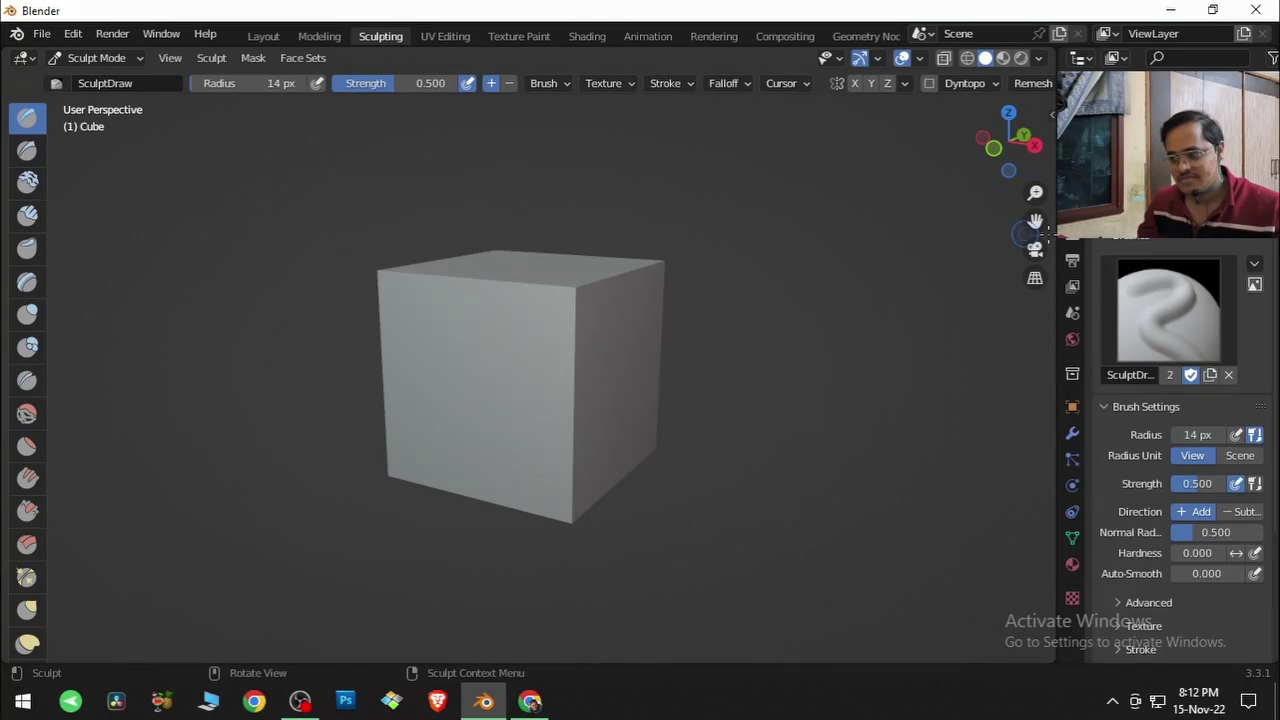
Return to the Texture Paint workspace and paint a diagonal stroke with the Red brush on the cube's front face.
{"action": "left_click", "coordinate": [1170, 291]}
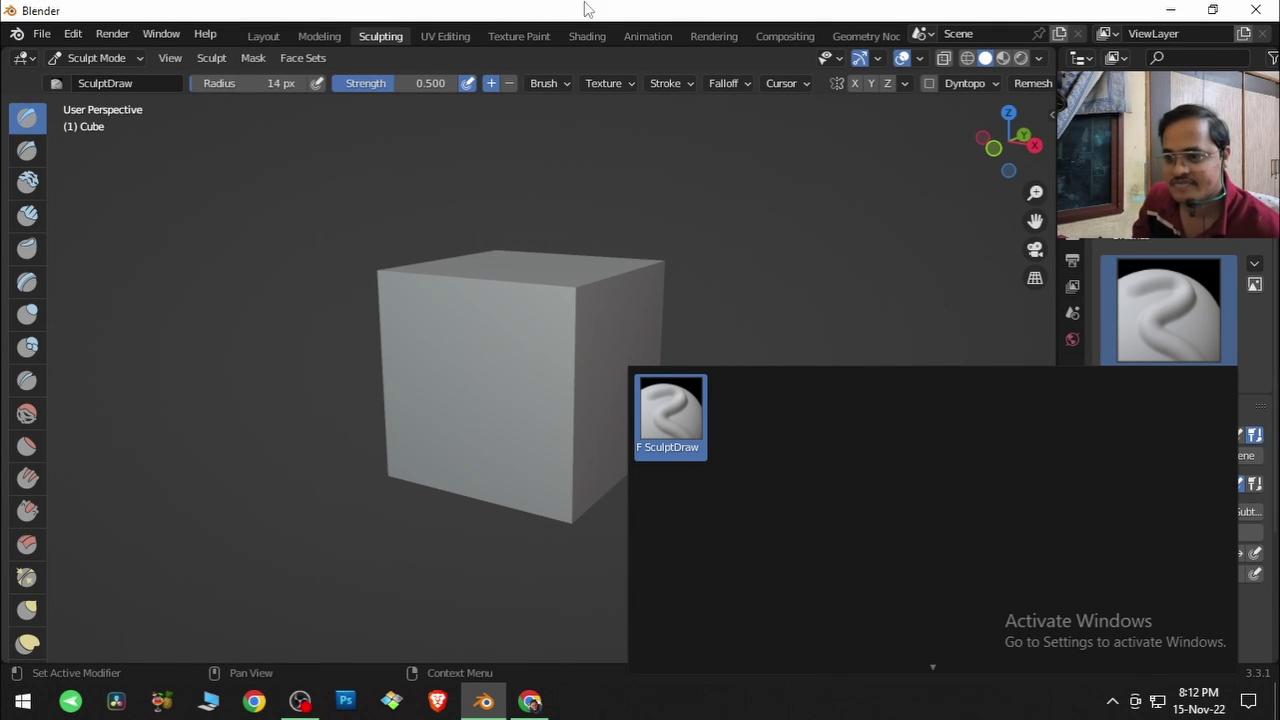
{"action": "left_click", "coordinate": [520, 36]}
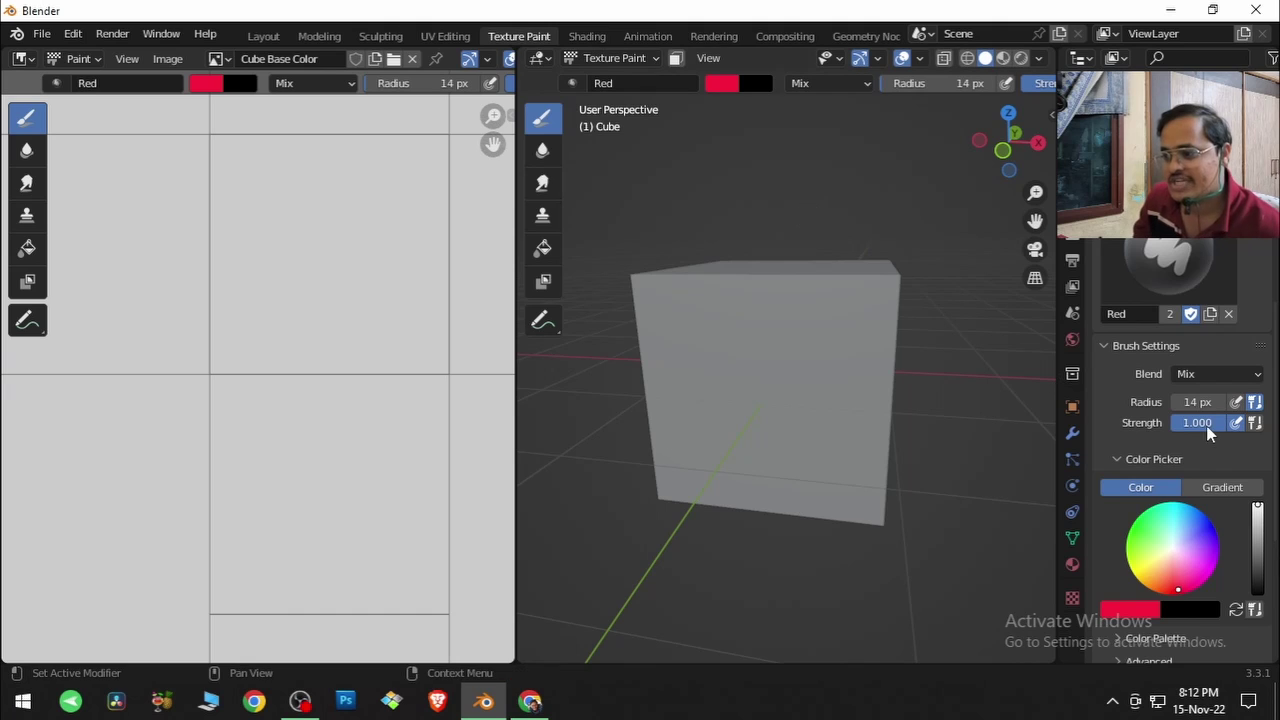
{"action": "left_click_drag", "start_coordinate": [734, 345], "coordinate": [822, 460]}
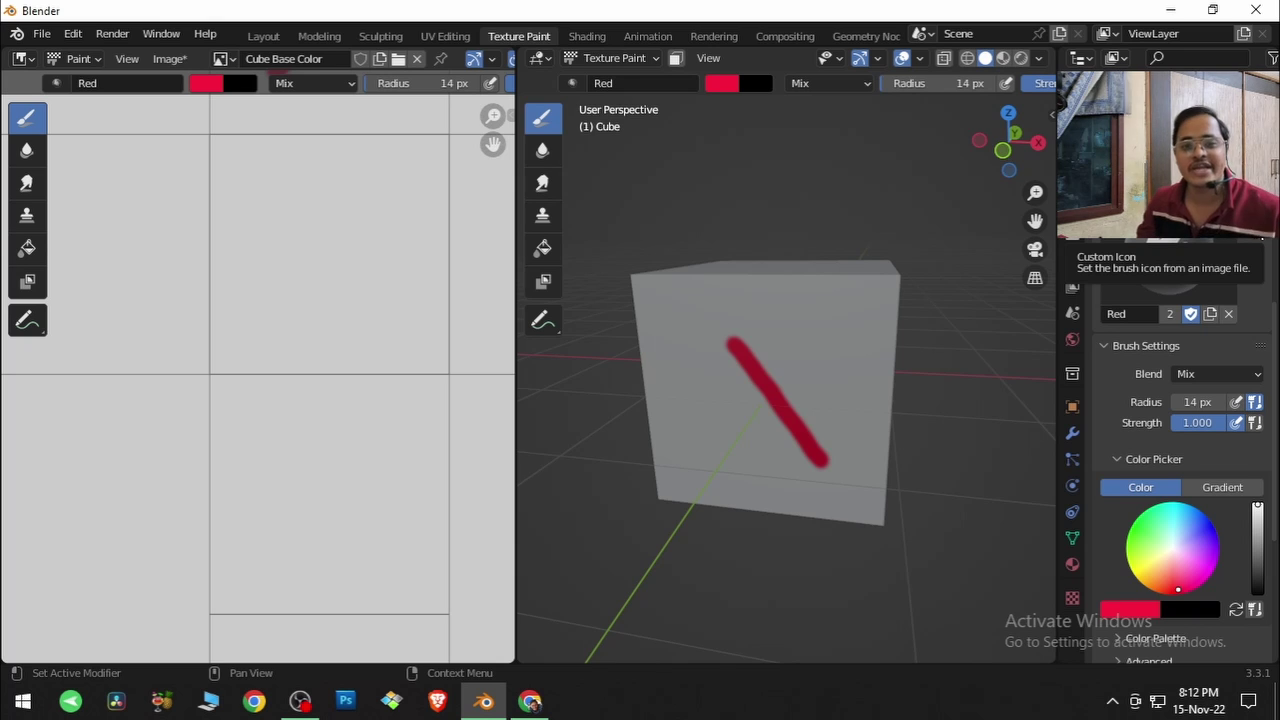
Switch to the Red.002 brush and set Capture.PNG from the Desktop folder as its custom icon.
{"action": "left_click", "coordinate": [1183, 258]}
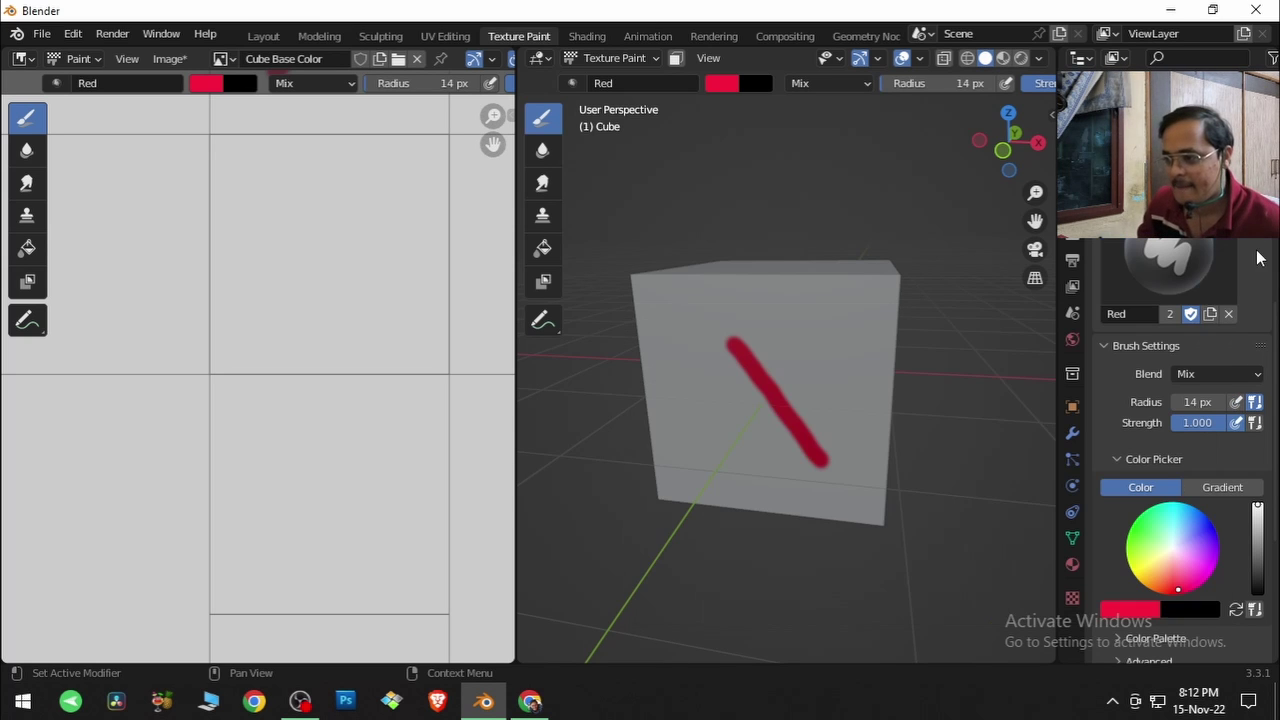
{"action": "left_click", "coordinate": [1203, 280]}
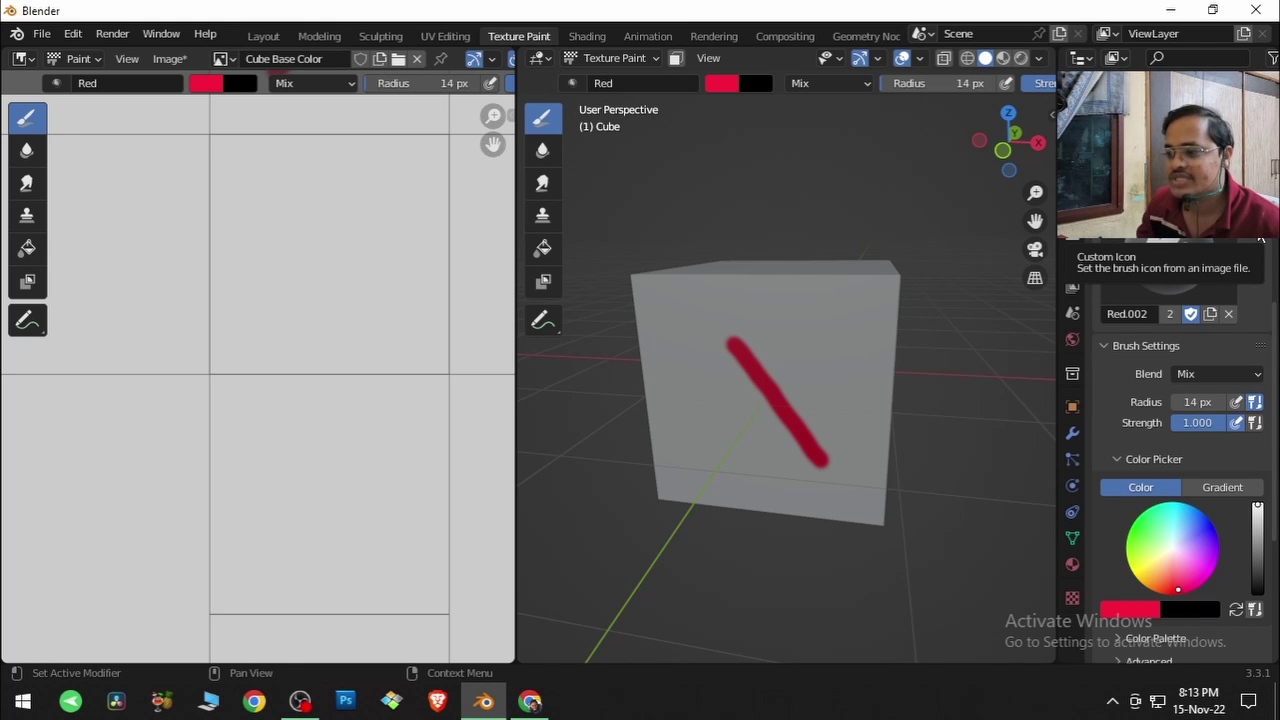
{"action": "left_click", "coordinate": [1261, 241]}
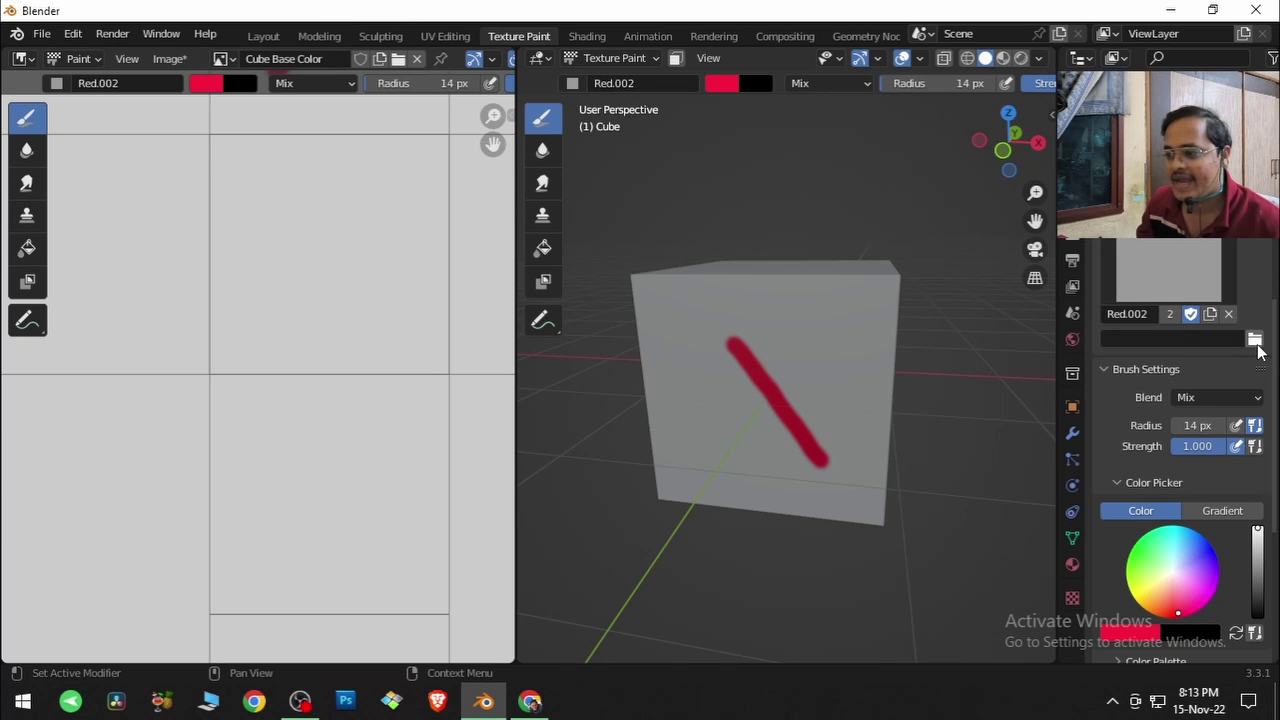
{"action": "left_click", "coordinate": [1254, 340]}
{"action": "left_click", "coordinate": [172, 384]}
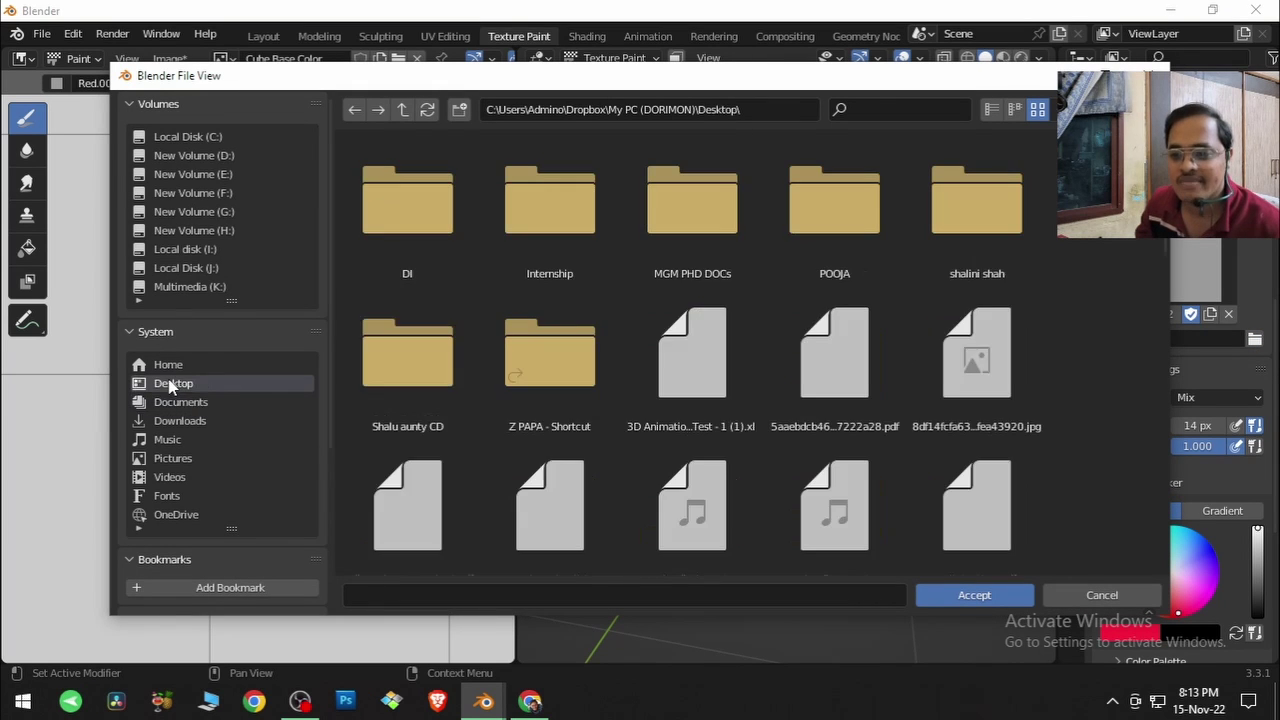
{"action": "scroll", "coordinate": [569, 409], "scroll_direction": "down", "scroll_amount": 10}
{"action": "left_click", "coordinate": [407, 398]}
{"action": "left_click", "coordinate": [974, 595]}
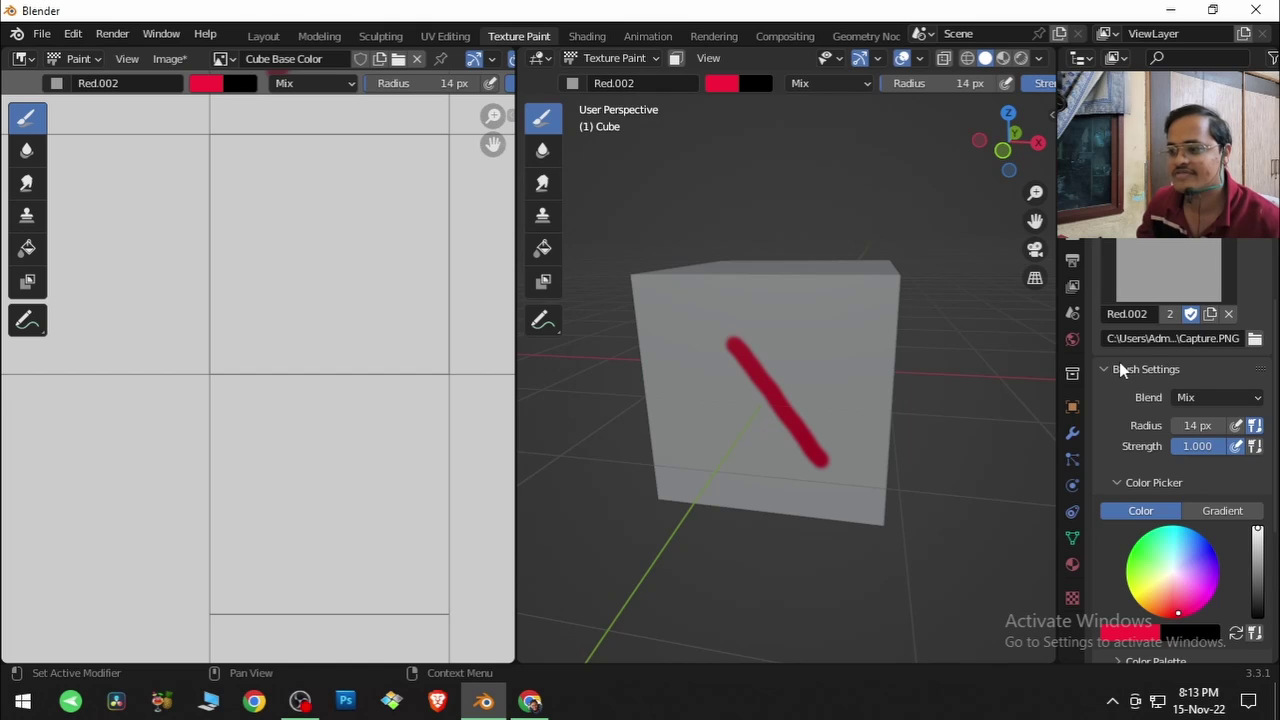
{"action": "left_click", "coordinate": [1166, 270]}
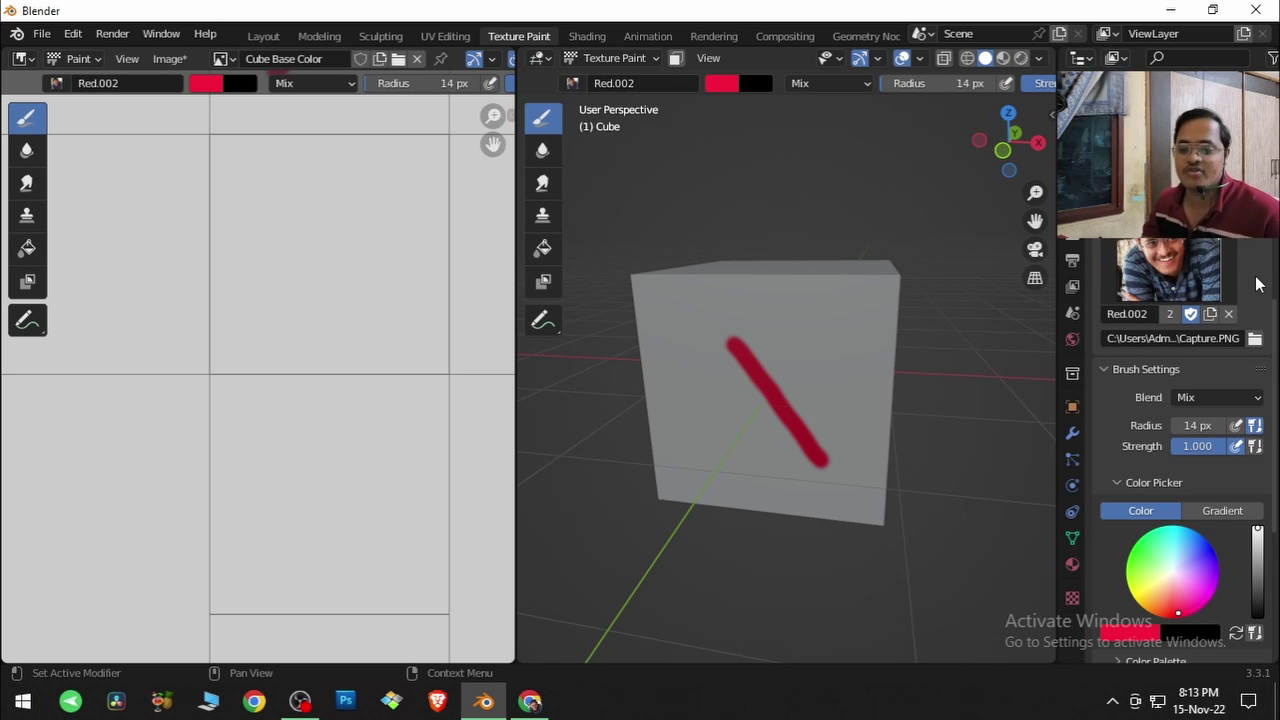
Switch to Chrome, search for "blender" in a new tab and open the blender.org website.
{"action": "left_click", "coordinate": [530, 701]}
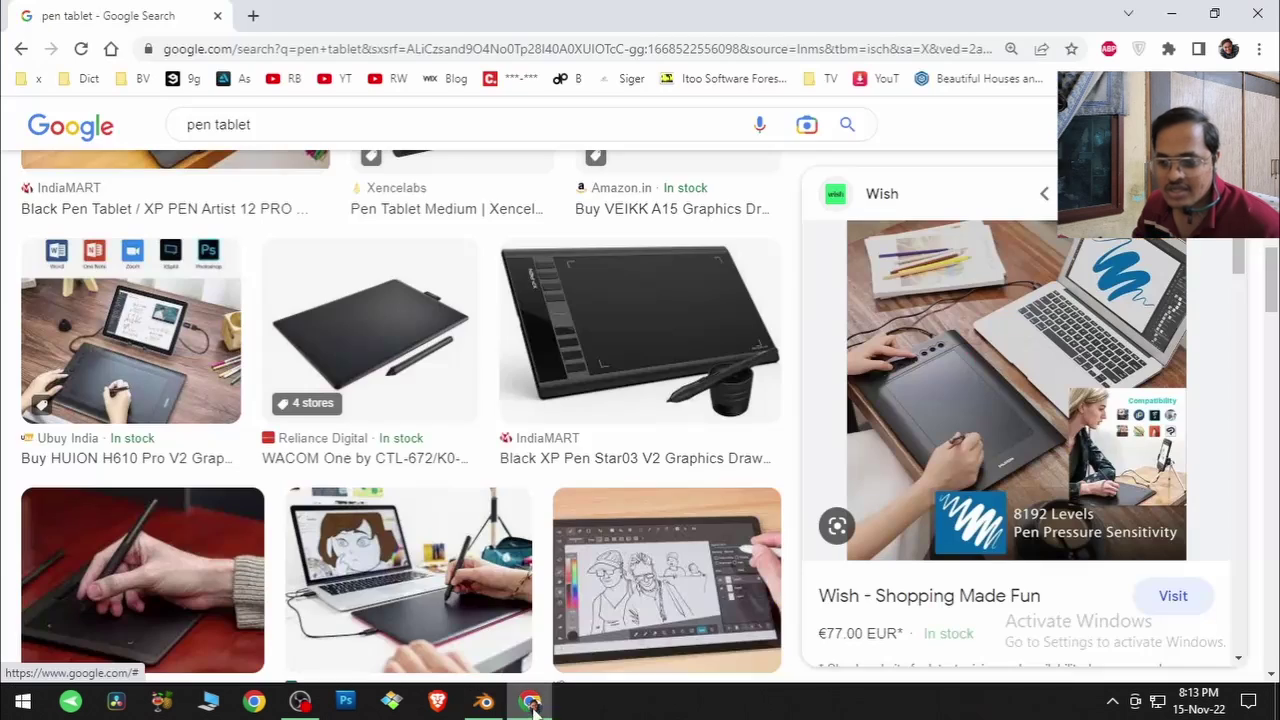
{"action": "left_click", "coordinate": [253, 15]}
{"action": "left_click", "coordinate": [276, 47]}
{"action": "type", "text": "blender"}
{"action": "key", "text": "Return"}
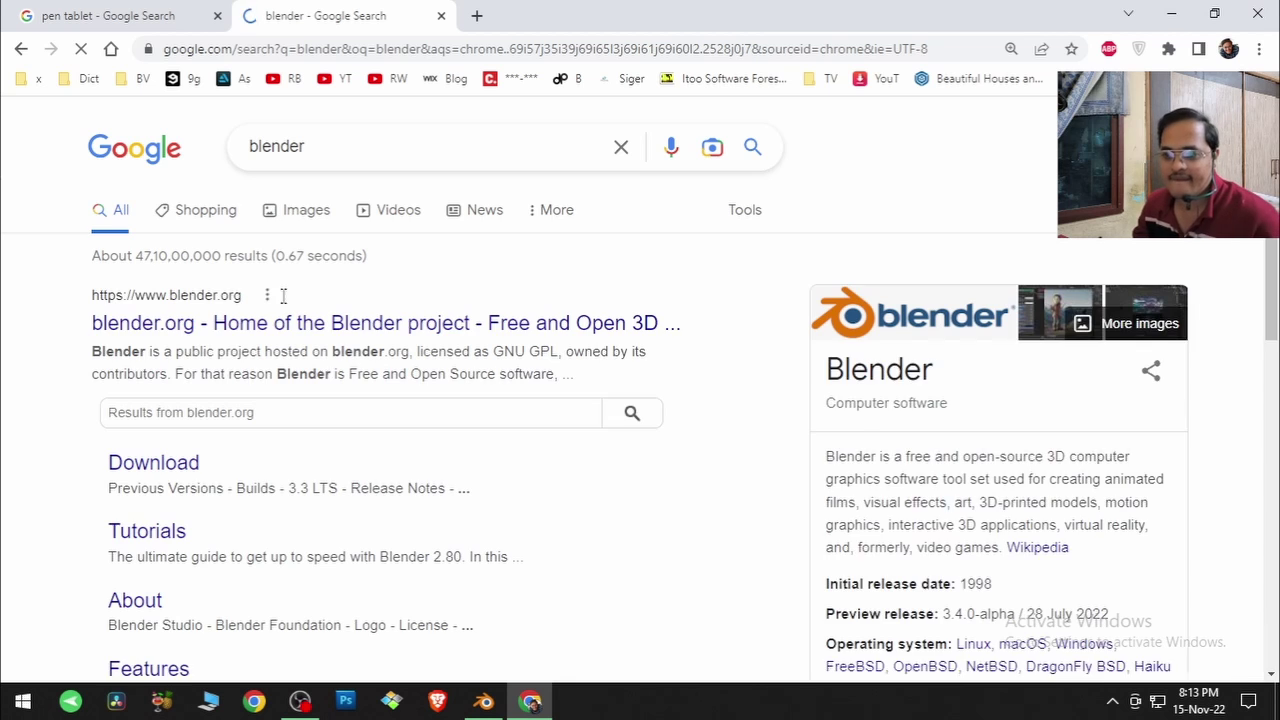
{"action": "left_click", "coordinate": [320, 322]}
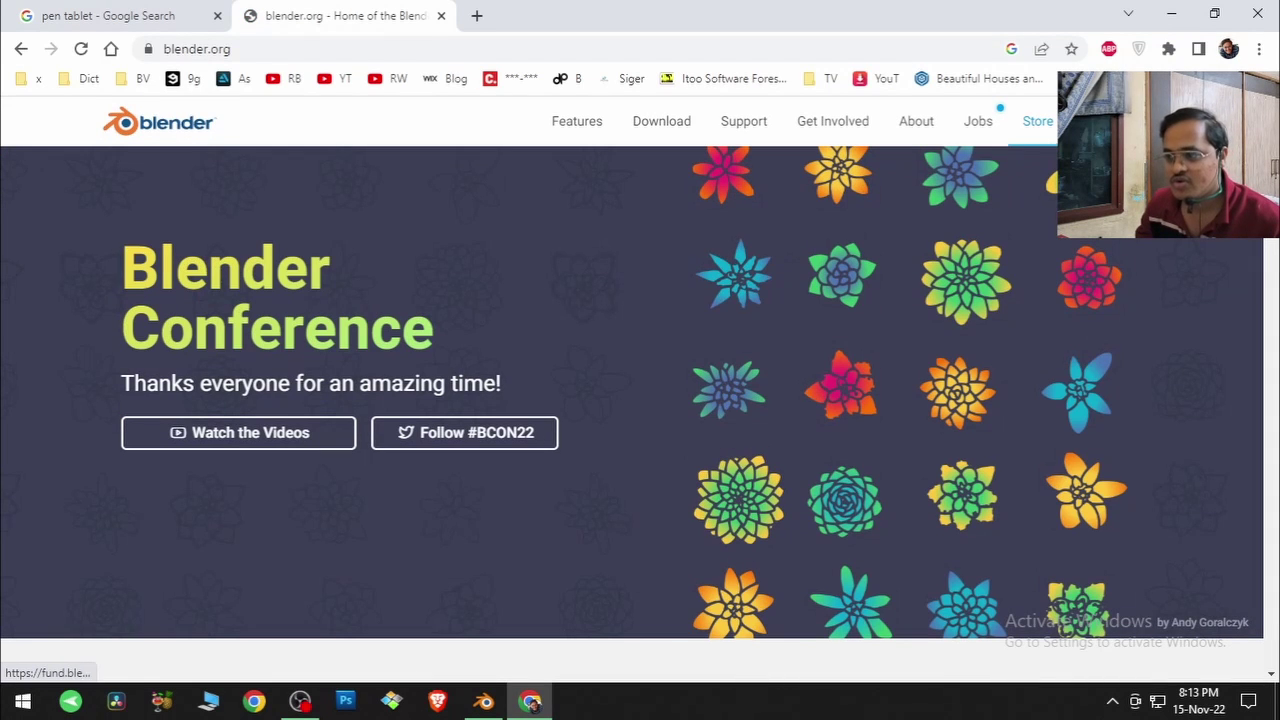
Open the Blender Development Fund page and look through its corporate sponsors down to the Corporate Gold members.
{"action": "left_click", "coordinate": [1100, 121]}
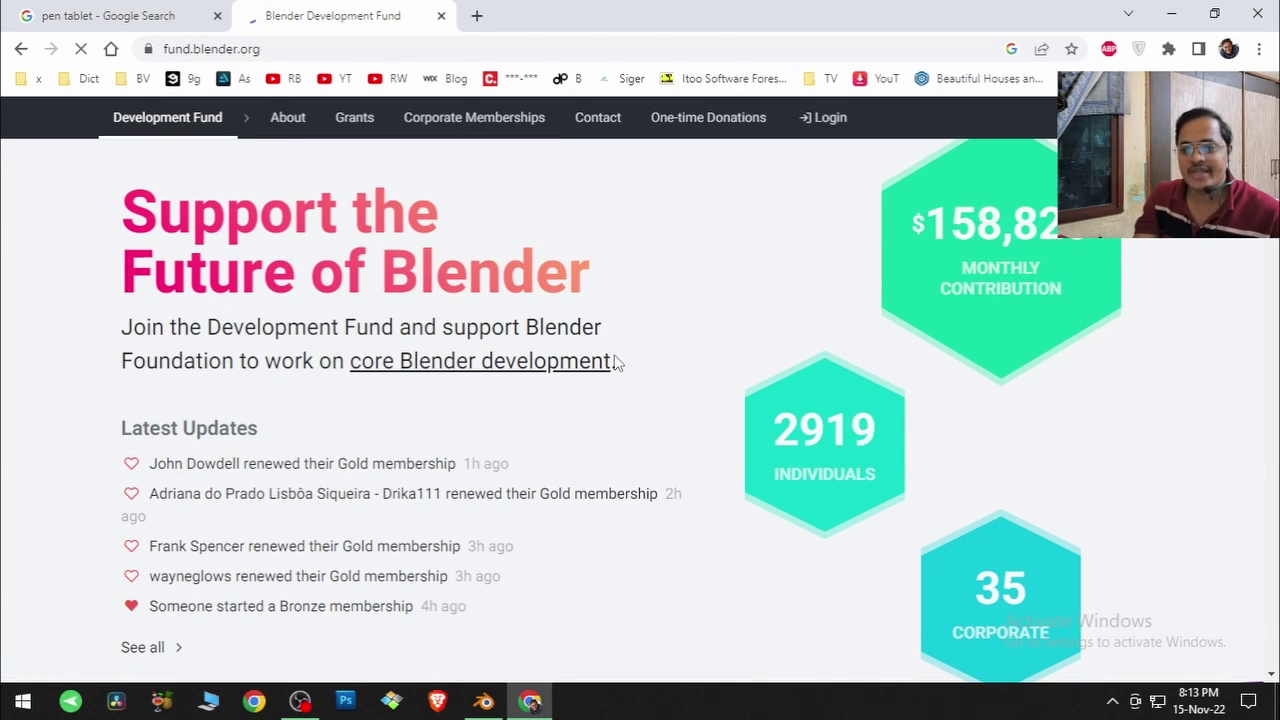
{"action": "scroll", "coordinate": [716, 402], "scroll_direction": "down", "scroll_amount": 4}
{"action": "scroll", "coordinate": [716, 408], "scroll_direction": "down", "scroll_amount": 15}
{"action": "scroll", "coordinate": [716, 402], "scroll_direction": "down", "scroll_amount": 5}
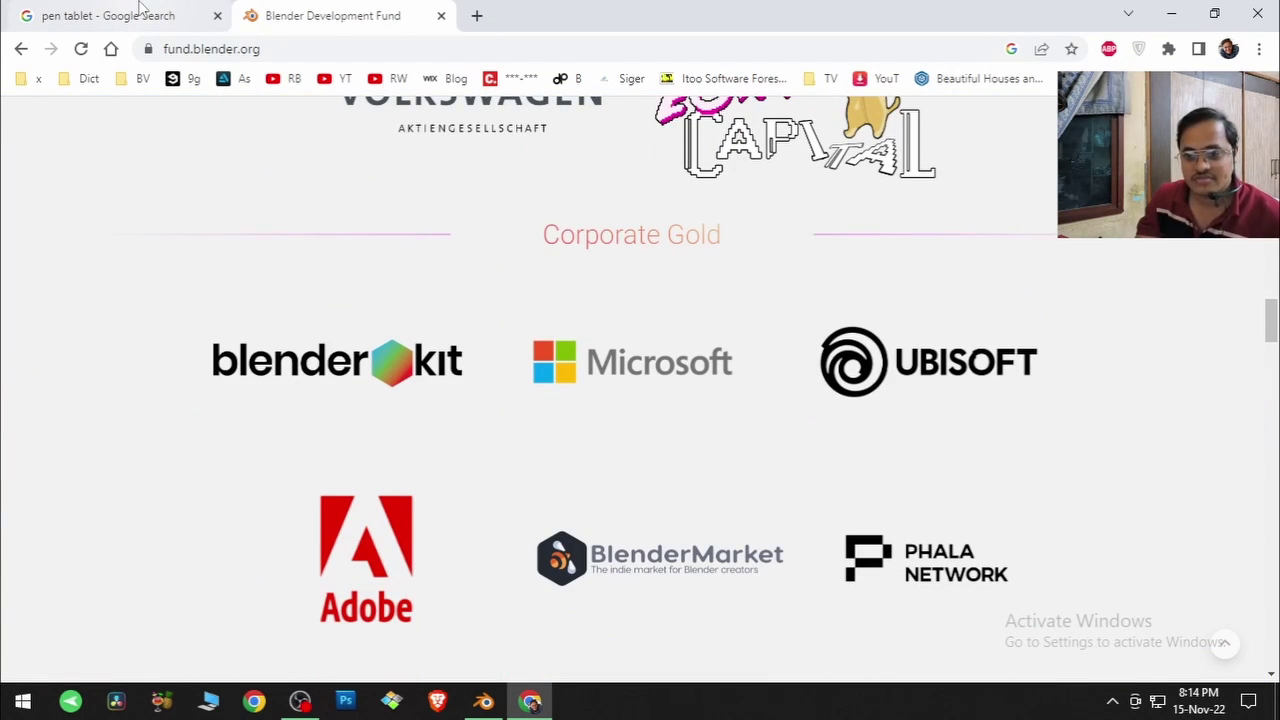
Switch back to Blender and turn off the Red.002 brush's custom icon.
{"action": "left_click", "coordinate": [480, 703]}
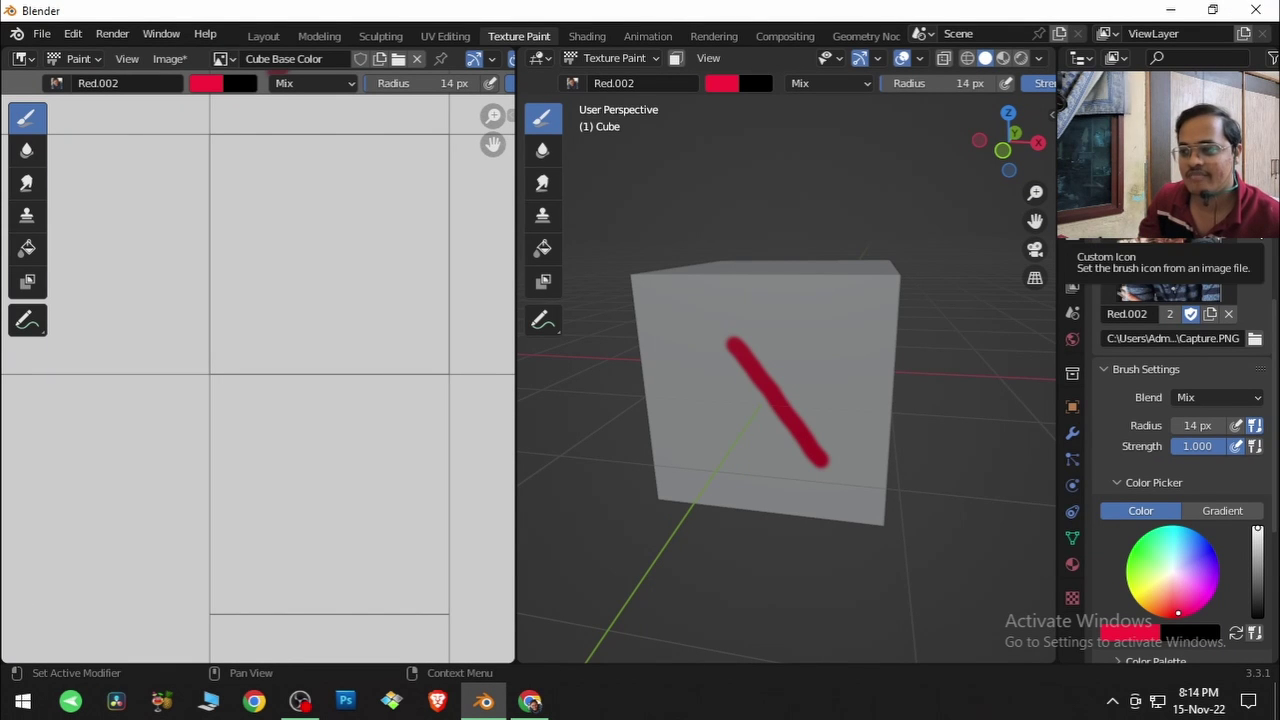
{"action": "left_click", "coordinate": [1100, 238]}
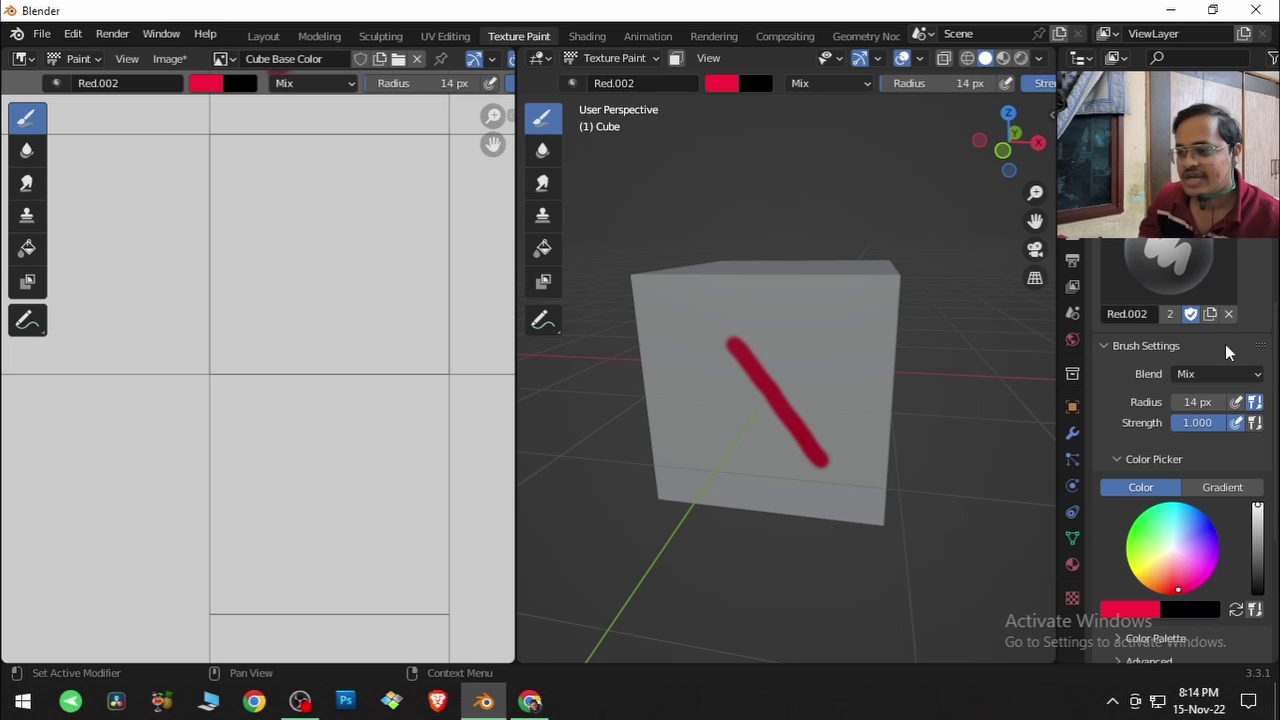
Set the Red.002 brush's blend mode to Add and paint a long vertical stroke crossed by a short horizontal one on the cube's front face.
{"action": "left_click", "coordinate": [1211, 378]}
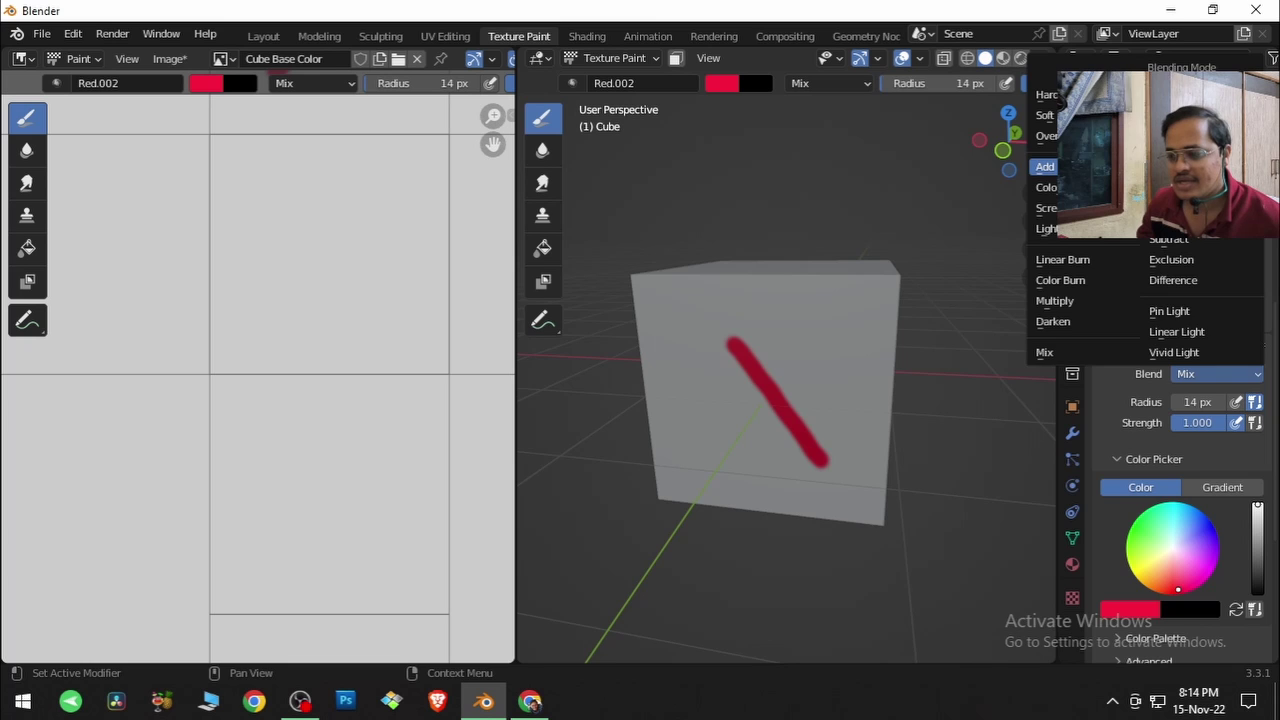
{"action": "left_click", "coordinate": [1045, 166]}
{"action": "mouse_move", "coordinate": [848, 482]}
{"action": "middle_mouse_down"}
{"action": "mouse_move", "coordinate": [860, 474]}
{"action": "mouse_move", "coordinate": [811, 463]}
{"action": "middle_mouse_up"}
{"action": "scroll", "coordinate": [794, 482], "scroll_direction": "up", "scroll_amount": 3}
{"action": "left_click_drag", "start_coordinate": [637, 363], "coordinate": [653, 572]}
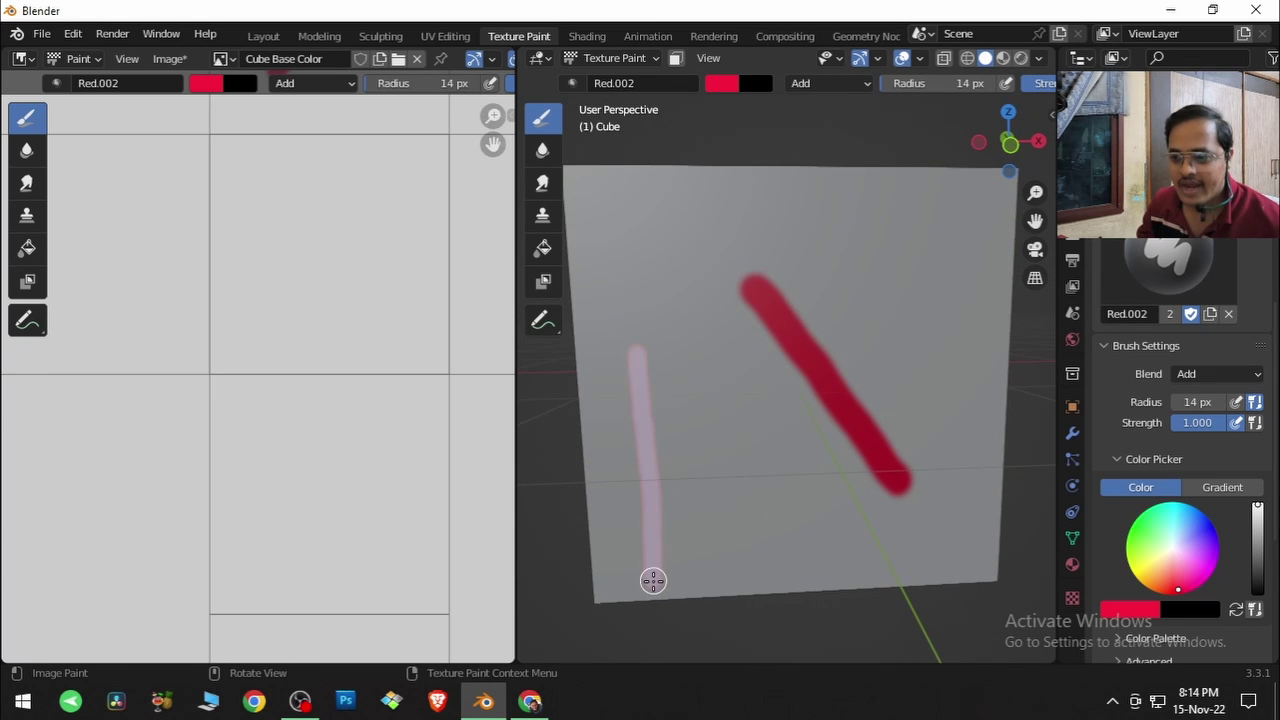
{"action": "left_click_drag", "start_coordinate": [630, 456], "coordinate": [691, 455]}
{"action": "scroll", "coordinate": [665, 499], "scroll_direction": "up", "scroll_amount": 3}
{"action": "mouse_move", "coordinate": [663, 497]}
{"action": "middle_mouse_down"}
{"action": "mouse_move", "coordinate": [781, 423]}
{"action": "mouse_move", "coordinate": [720, 463]}
{"action": "middle_mouse_up"}
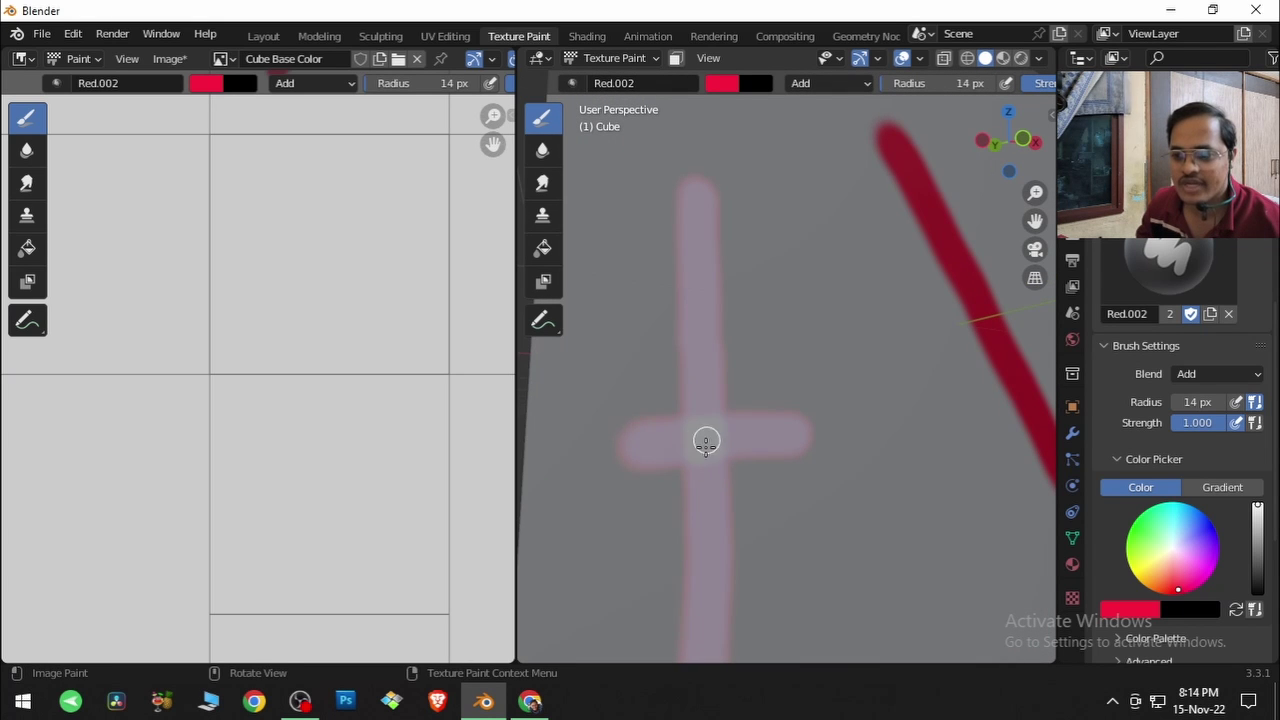
Set the brush's blend mode to Multiply and paint a small cross between the pale cross and the diagonal stroke.
{"action": "left_click", "coordinate": [1217, 373]}
{"action": "left_click", "coordinate": [1063, 351]}
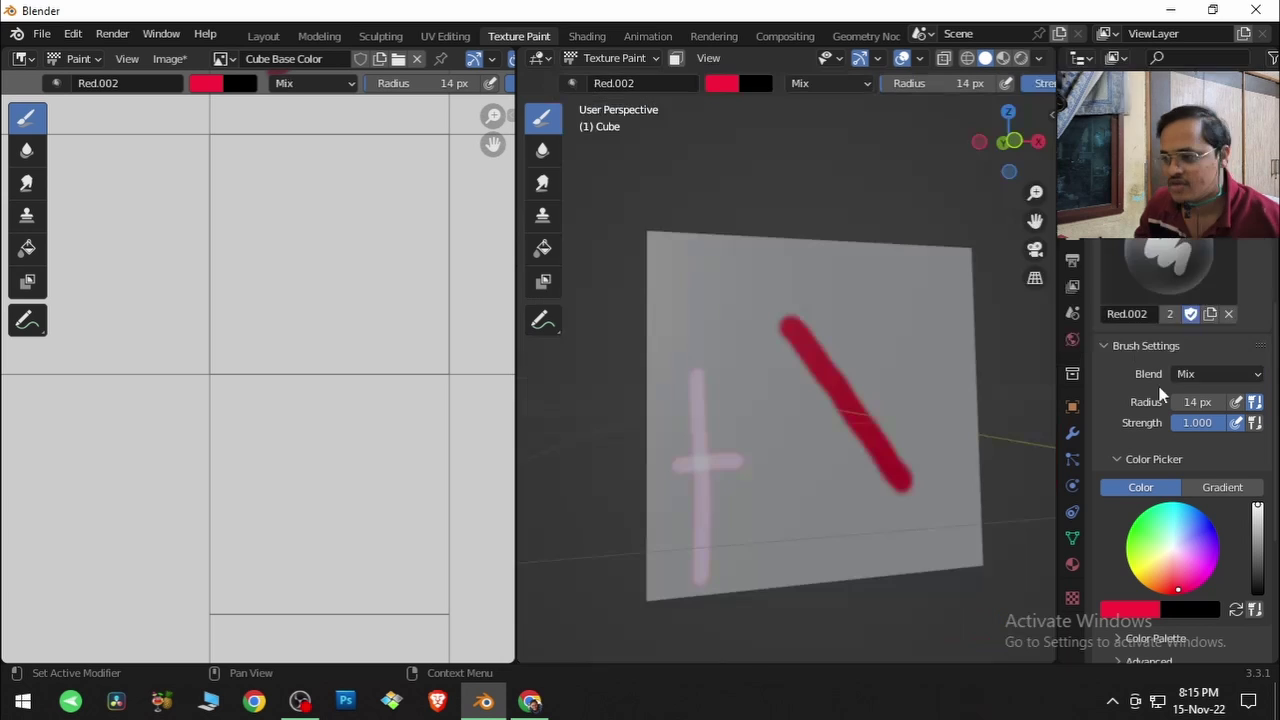
{"action": "left_click", "coordinate": [1200, 373]}
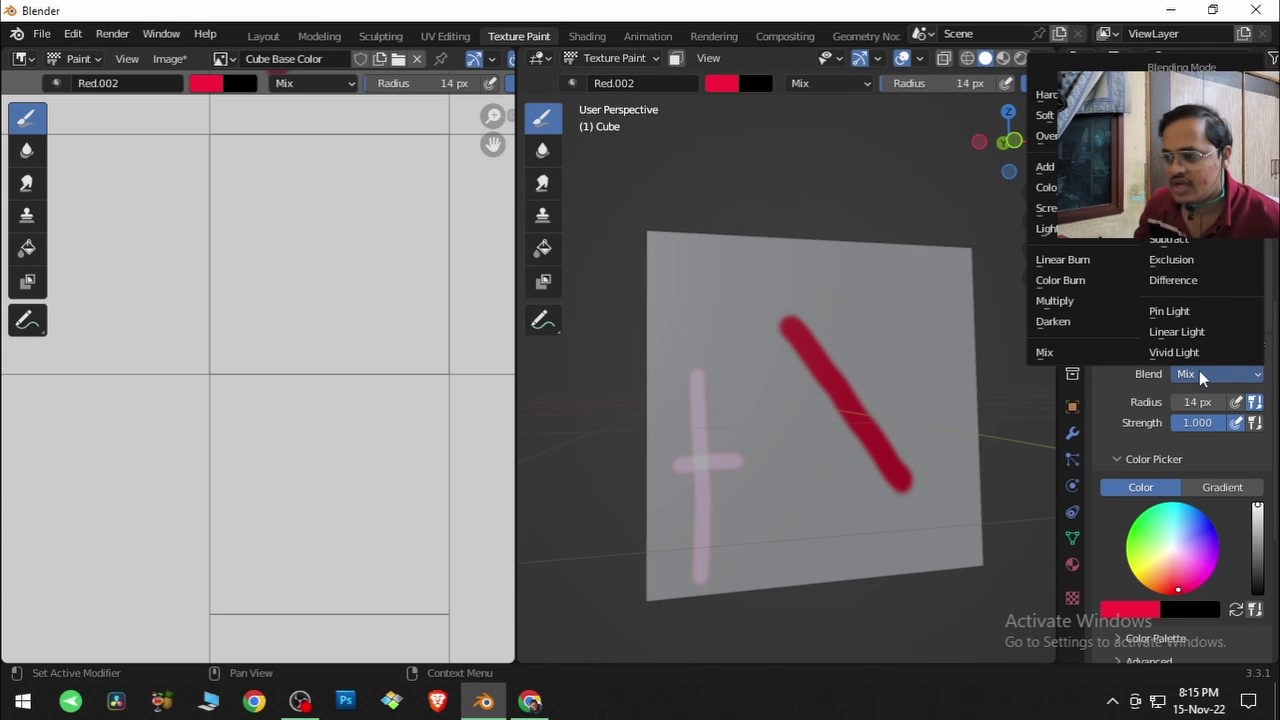
{"action": "left_click", "coordinate": [1076, 301]}
{"action": "mouse_move", "coordinate": [766, 483]}
{"action": "left_mouse_down"}
{"action": "mouse_move", "coordinate": [771, 536]}
{"action": "mouse_move", "coordinate": [739, 504]}
{"action": "mouse_move", "coordinate": [808, 508]}
{"action": "left_mouse_up"}
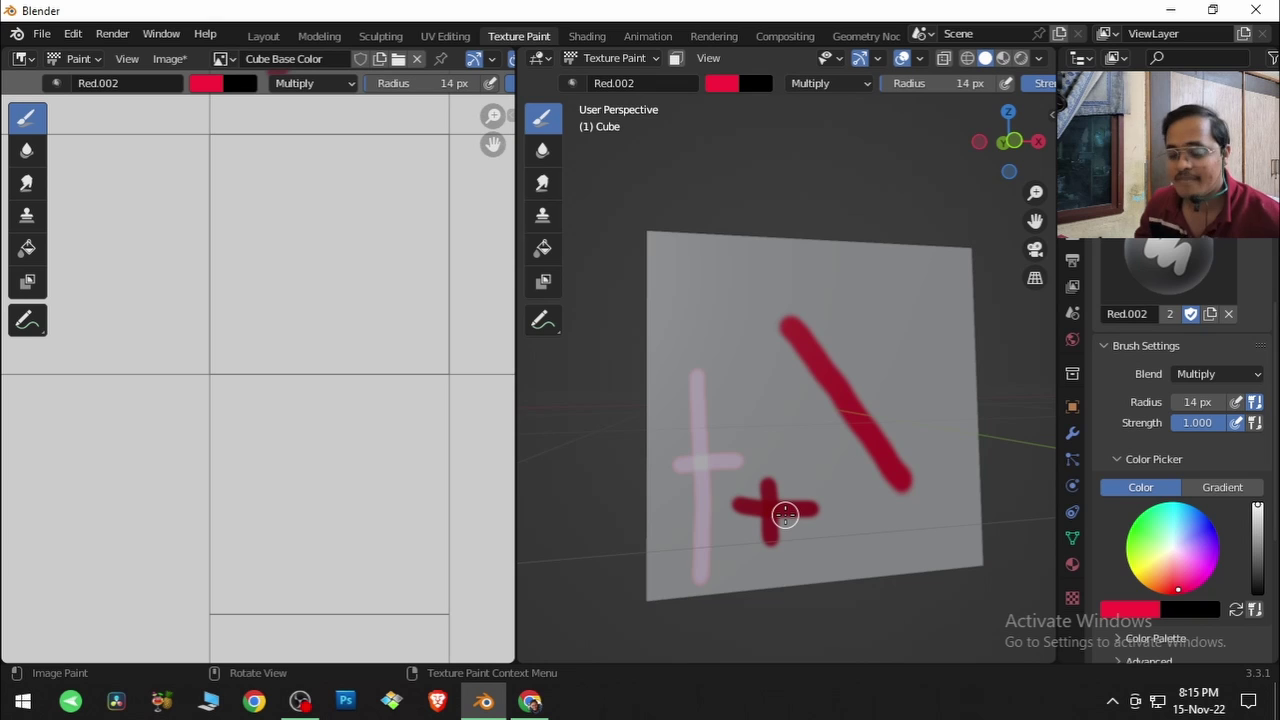
Set the brush's blend mode to Overlay and paint two vertical strokes crossed by a horizontal one near the face's upper-right corner.
{"action": "left_click", "coordinate": [1195, 375]}
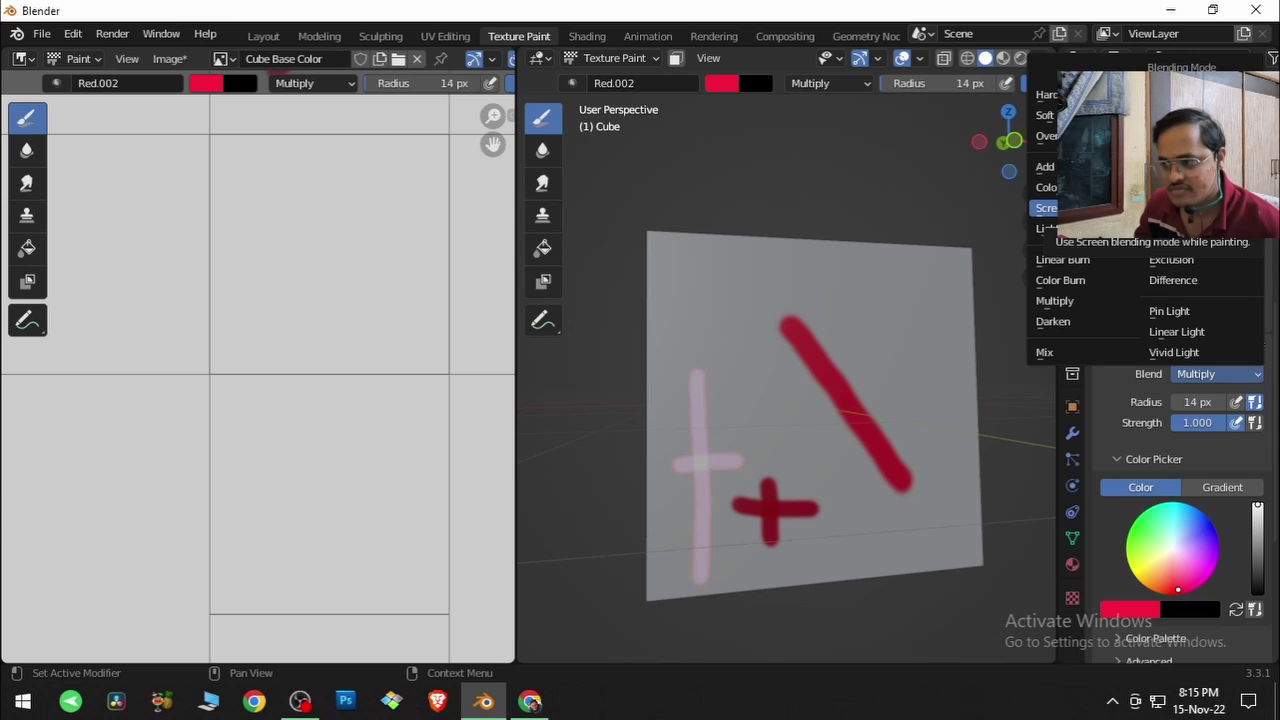
{"action": "left_click", "coordinate": [1046, 135]}
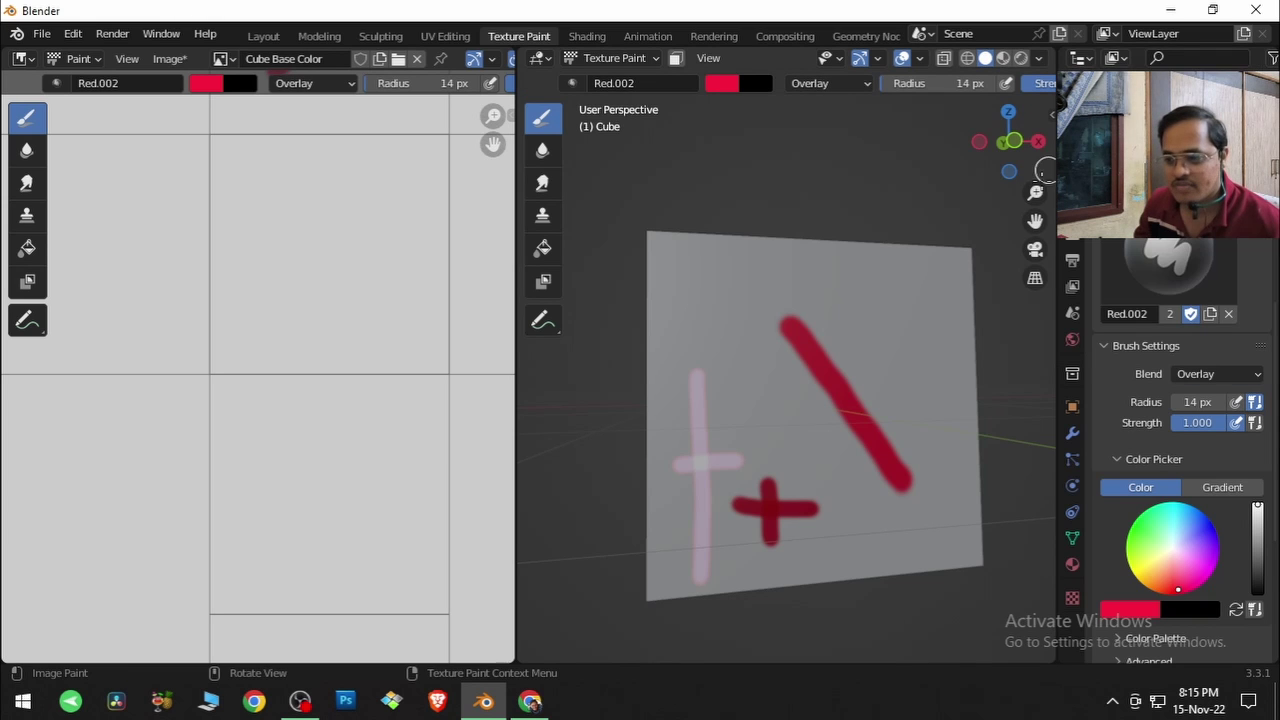
{"action": "left_click_drag", "start_coordinate": [893, 288], "coordinate": [897, 391]}
{"action": "left_click_drag", "start_coordinate": [860, 323], "coordinate": [951, 346]}
{"action": "left_click_drag", "start_coordinate": [929, 294], "coordinate": [935, 365]}
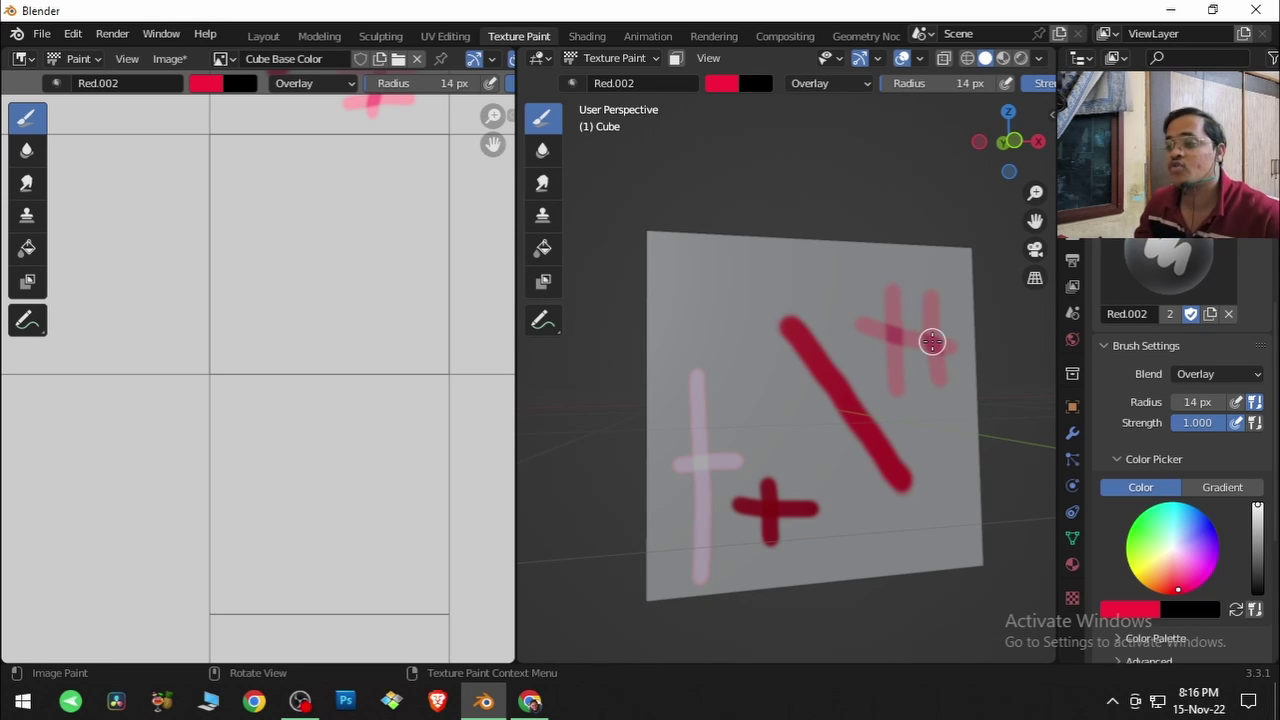
{"action": "mouse_move", "coordinate": [923, 343]}
{"action": "middle_mouse_down"}
{"action": "mouse_move", "coordinate": [900, 400]}
{"action": "mouse_move", "coordinate": [714, 451]}
{"action": "middle_mouse_up"}
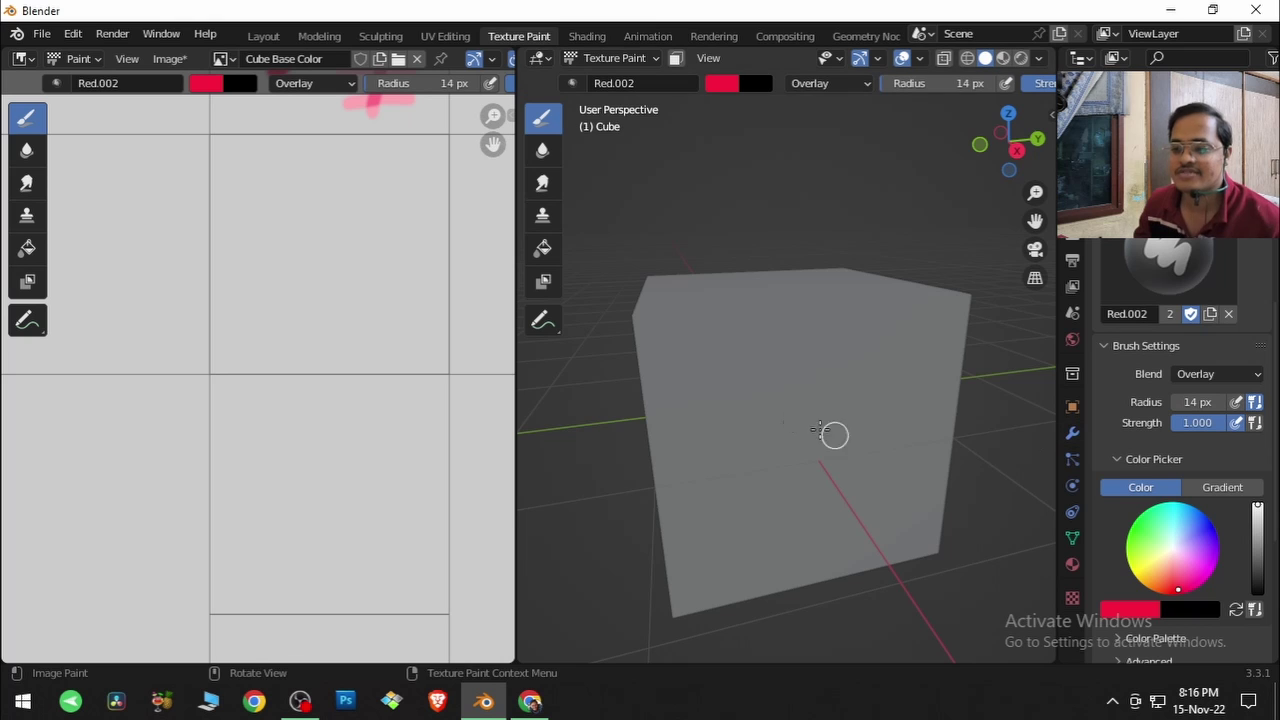
{"action": "key", "text": "f"}
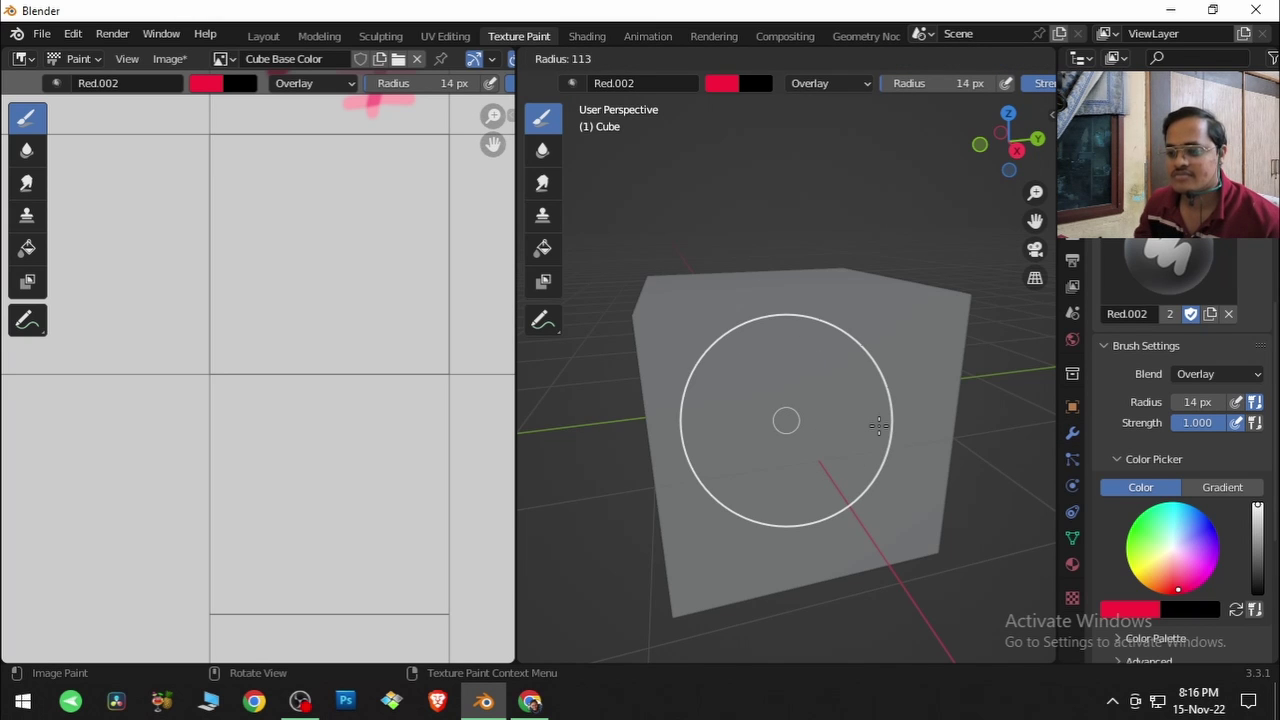
{"action": "key", "text": "Escape"}
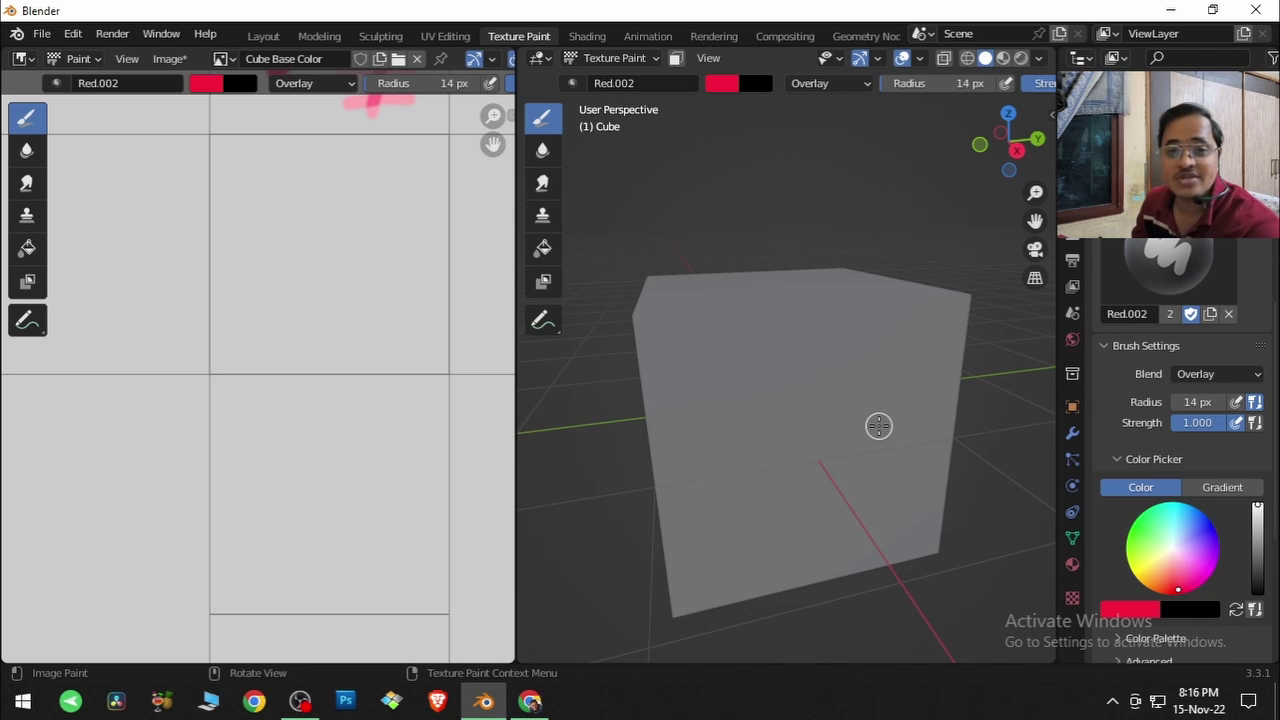
Enlarge the Red.002 brush's radius in increments to 137 px over the cube's unpainted side.
{"action": "key", "text": "bracketright"}
{"action": "key", "text": "bracketright"}
{"action": "key", "text": "bracketright"}
{"action": "key", "text": "bracketright"}
{"action": "key", "text": "bracketright"}
{"action": "key", "text": "bracketright"}
{"action": "key", "text": "bracketright"}
{"action": "key", "text": "bracketright"}
{"action": "key", "text": "bracketright"}
{"action": "key", "text": "bracketright"}
{"action": "key", "text": "bracketright"}
{"action": "key", "text": "bracketright"}
{"action": "key", "text": "bracketright"}
{"action": "key", "text": "bracketright"}
{"action": "key", "text": "bracketright"}
{"action": "key", "text": "bracketright"}
{"action": "key", "text": "bracketright"}
{"action": "key", "text": "bracketright"}
{"action": "key", "text": "bracketright"}
{"action": "key", "text": "bracketright"}
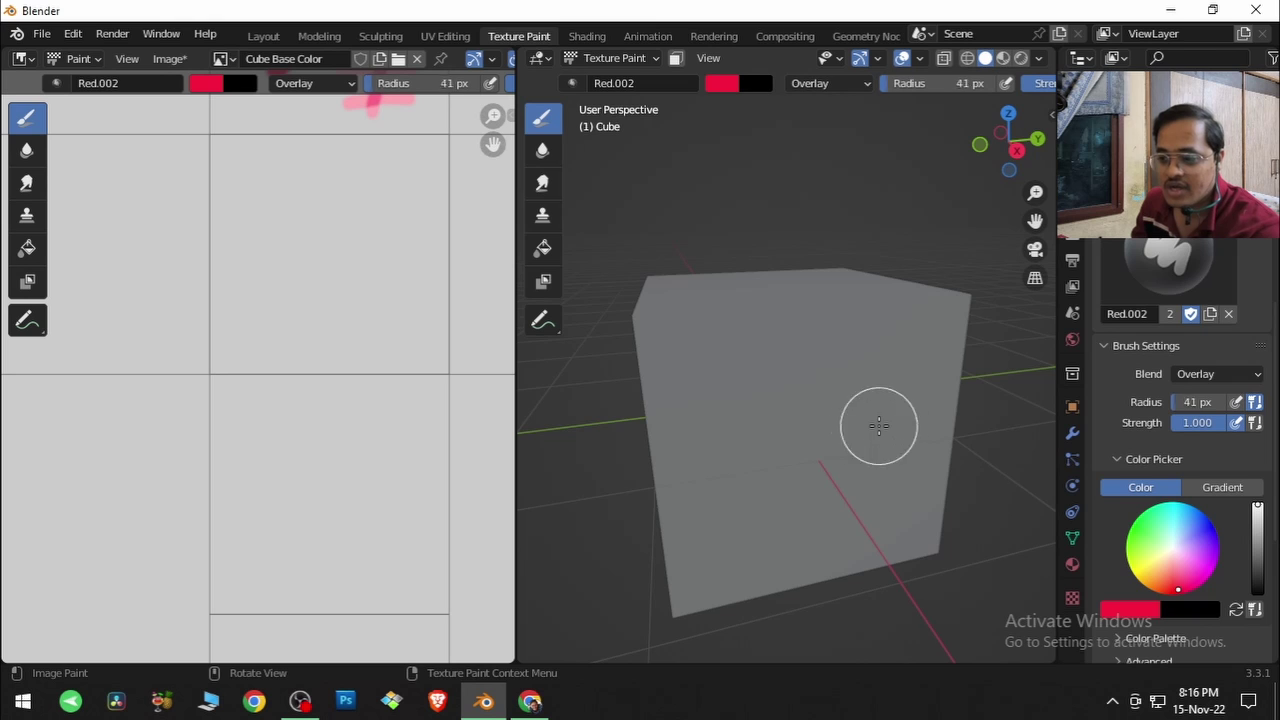
{"action": "key", "text": "bracketleft"}
{"action": "key", "text": "bracketleft"}
{"action": "key", "text": "bracketleft"}
{"action": "key", "text": "bracketleft"}
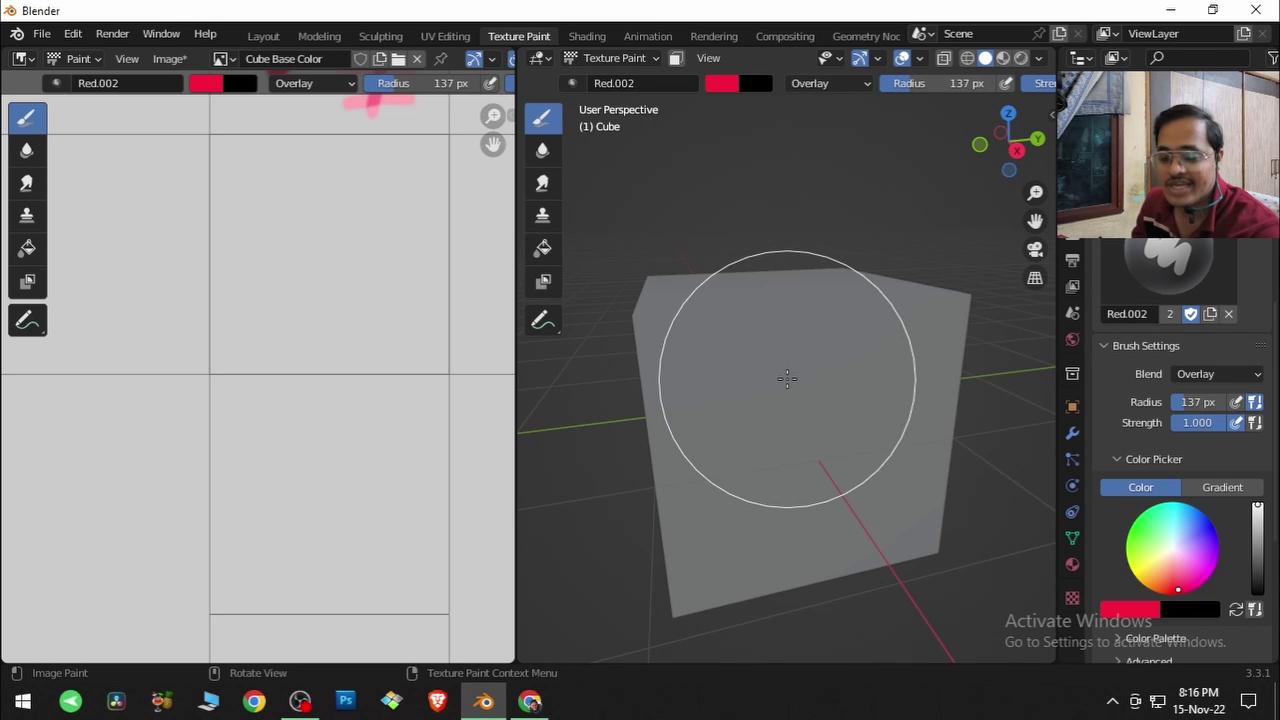
Shrink the Red.002 brush's radius in increments to 8 px.
{"action": "key", "text": "bracketleft"}
{"action": "key", "text": "bracketleft"}
{"action": "key", "text": "bracketleft"}
{"action": "key", "text": "bracketleft"}
{"action": "key", "text": "bracketleft"}
{"action": "key", "text": "bracketleft"}
{"action": "key", "text": "bracketleft"}
{"action": "key", "text": "bracketleft"}
{"action": "key", "text": "bracketleft"}
{"action": "key", "text": "bracketleft"}
{"action": "key", "text": "bracketleft"}
{"action": "key", "text": "bracketleft"}
{"action": "key", "text": "bracketleft"}
{"action": "key", "text": "bracketleft"}
{"action": "key", "text": "bracketleft"}
{"action": "key", "text": "bracketleft"}
{"action": "key", "text": "bracketleft"}
{"action": "key", "text": "bracketleft"}
{"action": "key", "text": "bracketleft"}
{"action": "key", "text": "bracketleft"}
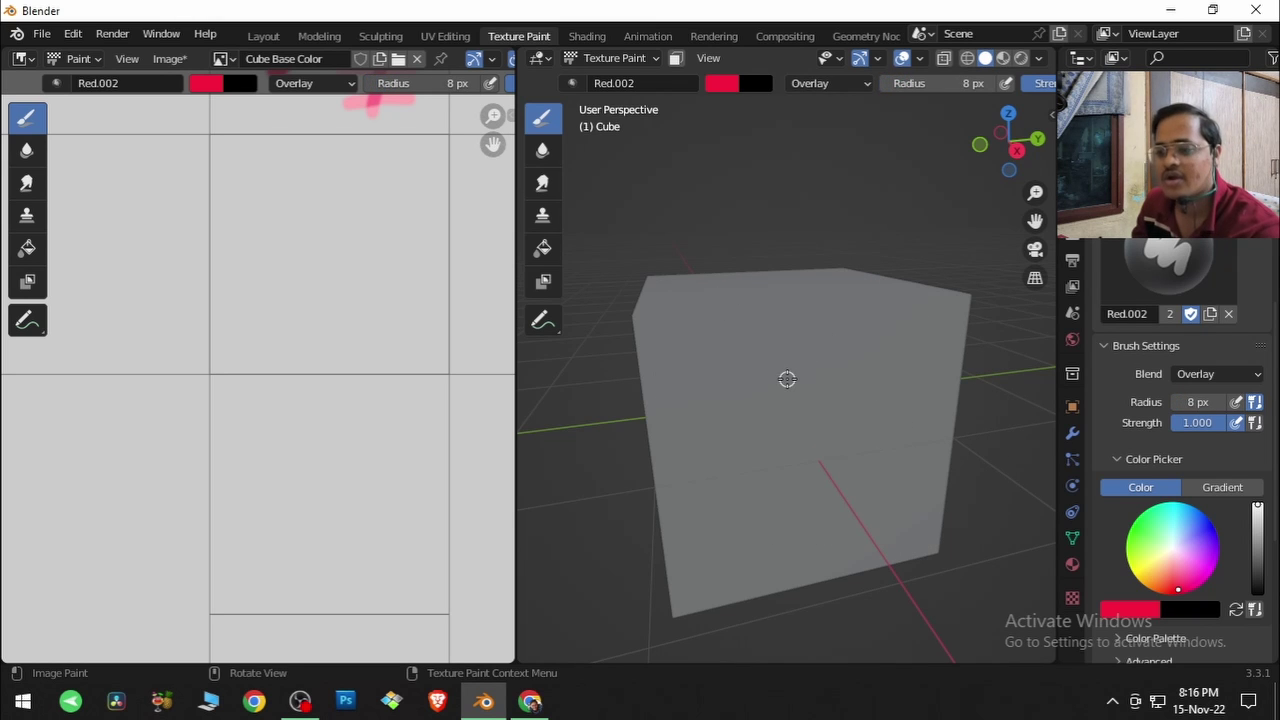
Raise the Red.002 brush's radius in increments to 14 px.
{"action": "key", "text": "bracketright"}
{"action": "key", "text": "bracketright"}
{"action": "key", "text": "bracketright"}
{"action": "key", "text": "bracketright"}
{"action": "key", "text": "bracketright"}
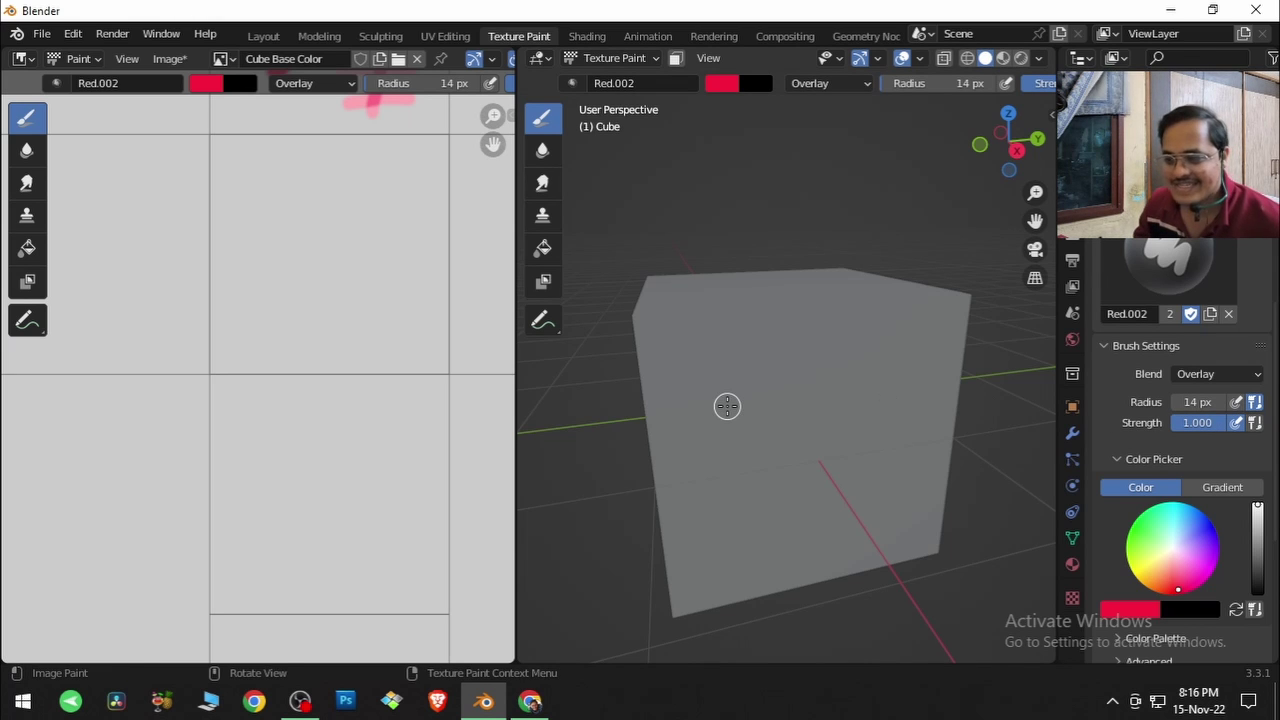
Try lowering the Red.002 brush's strength interactively over the cube's unpainted side.
{"action": "key", "text": "shift"}
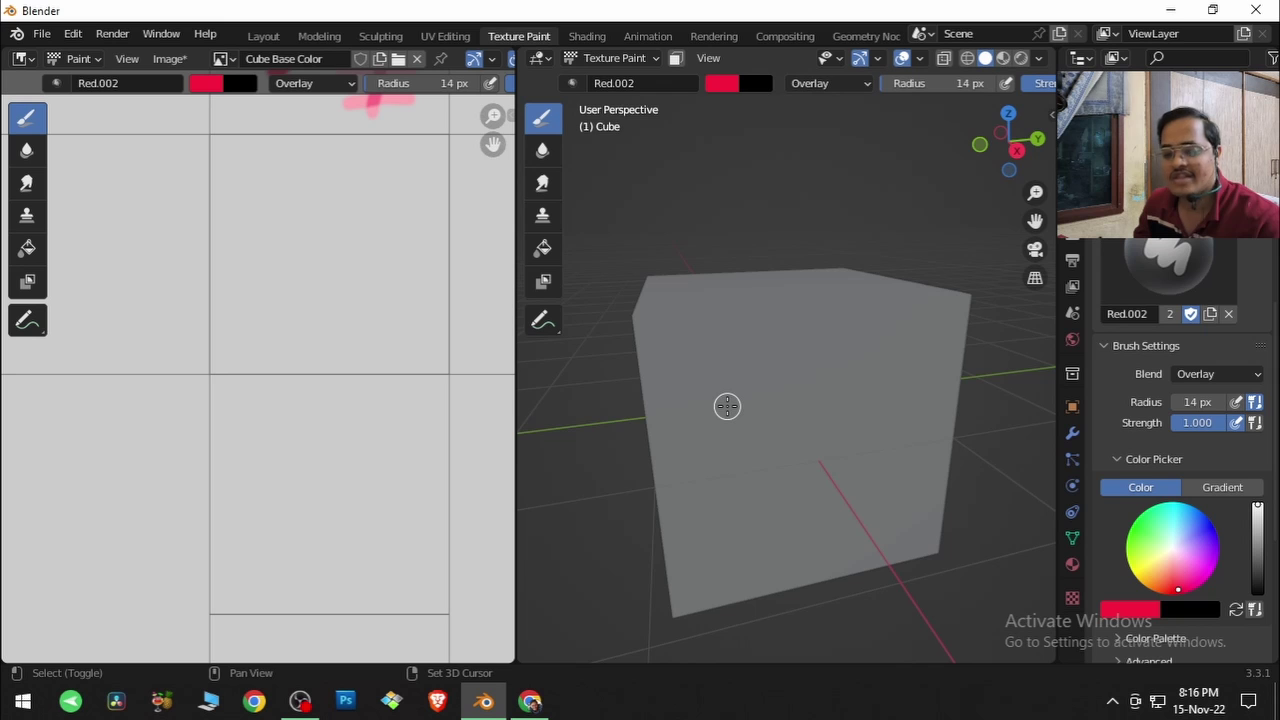
{"action": "key", "text": "shift+f"}
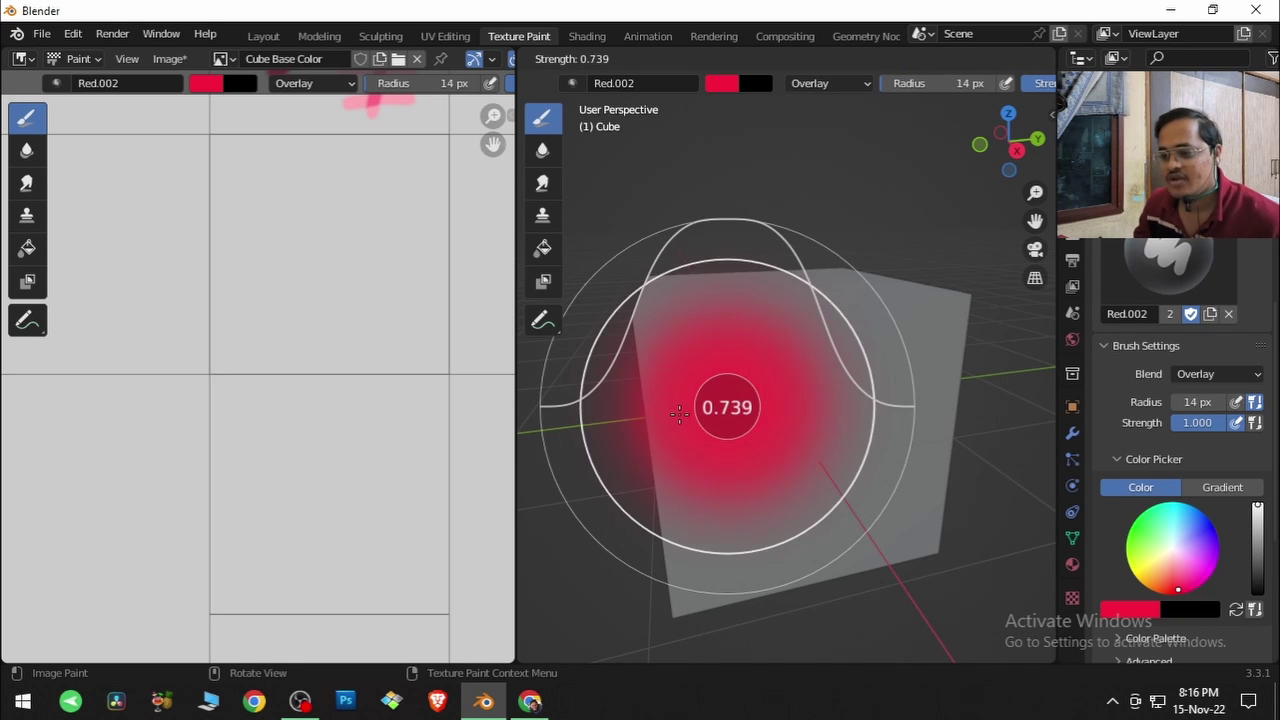
{"action": "mouse_move", "coordinate": [625, 411]}
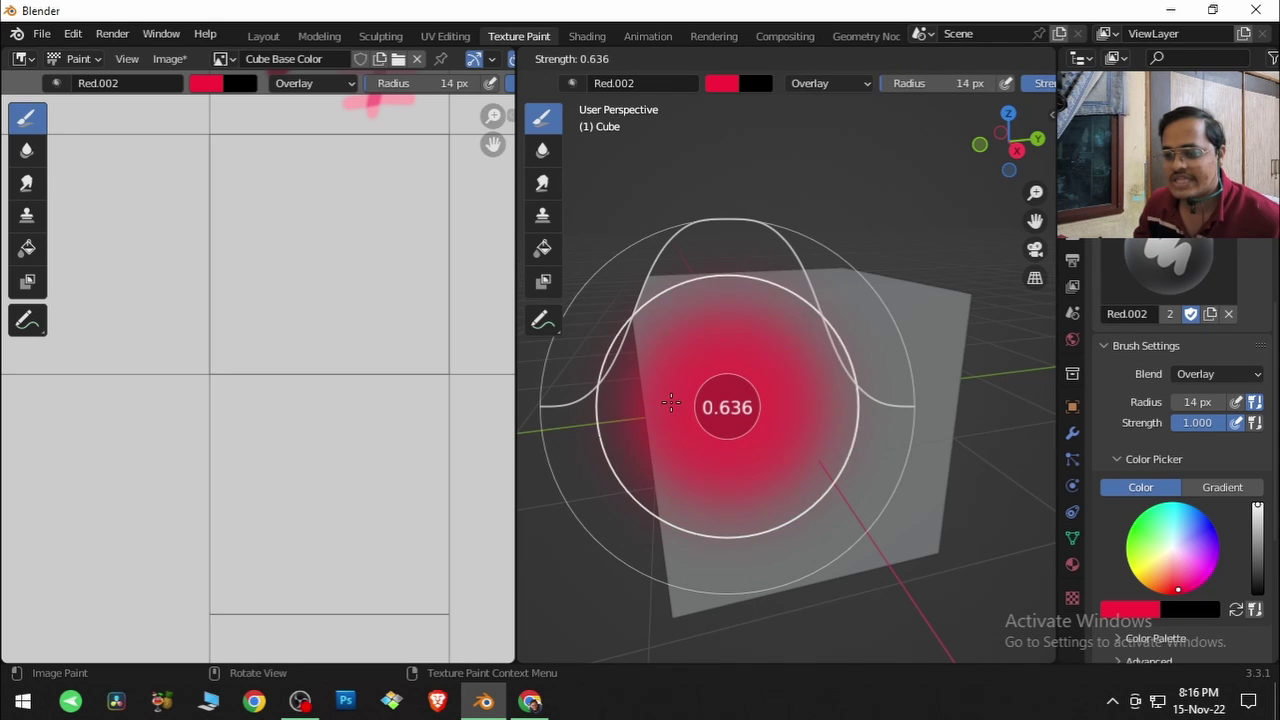
{"action": "left_click", "coordinate": [768, 388]}
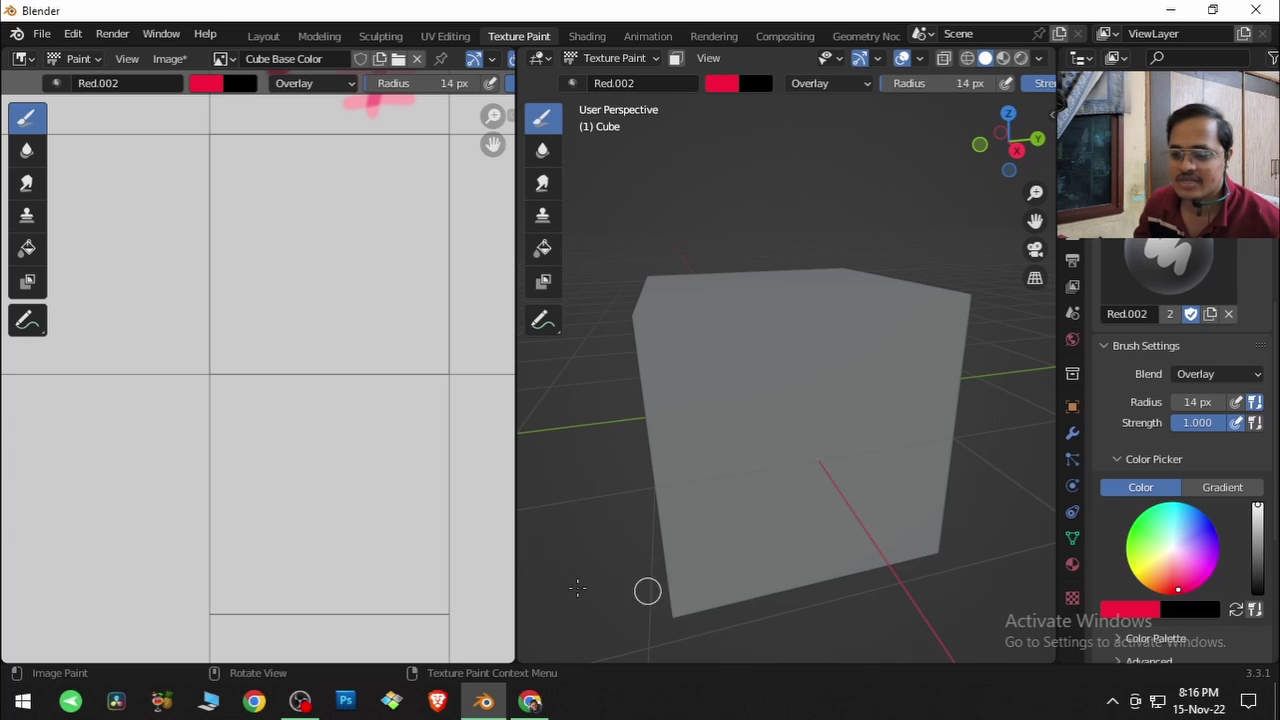
Switch to Chrome and view the pen tablet image results, enlarging the XP-Pen graphic drawing tablet picture.
{"action": "left_click", "coordinate": [536, 704]}
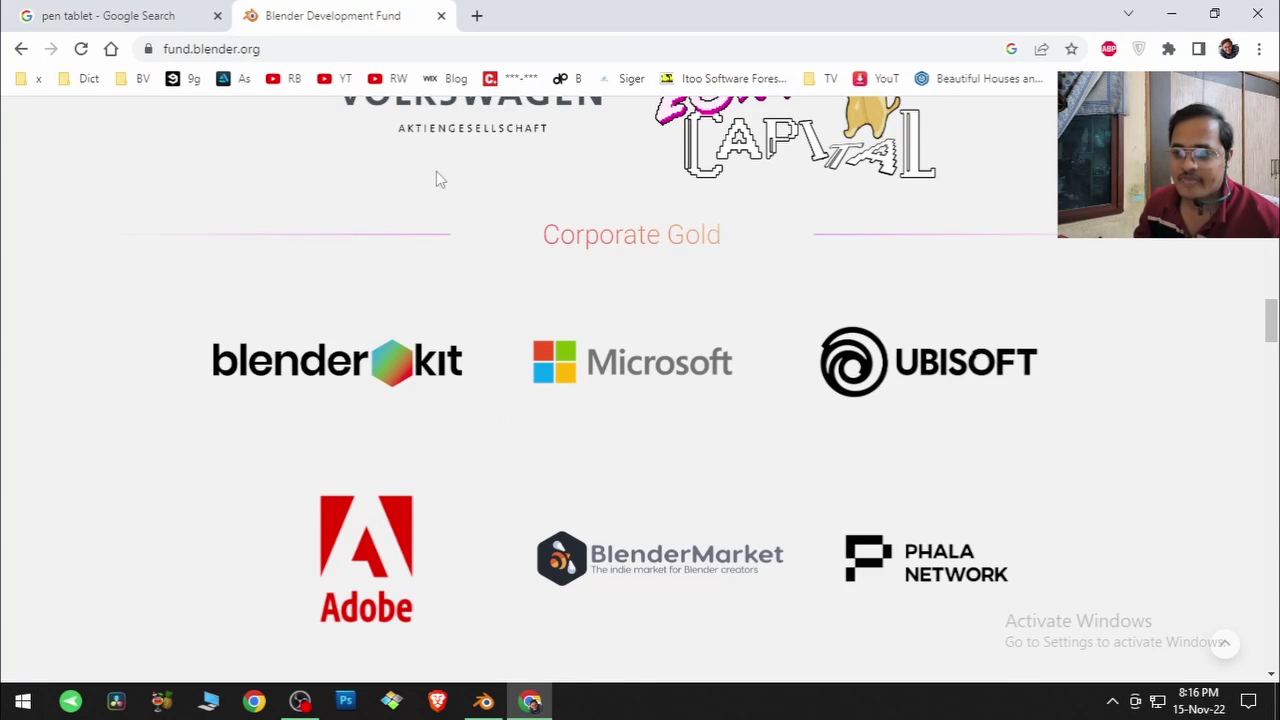
{"action": "left_click", "coordinate": [168, 14]}
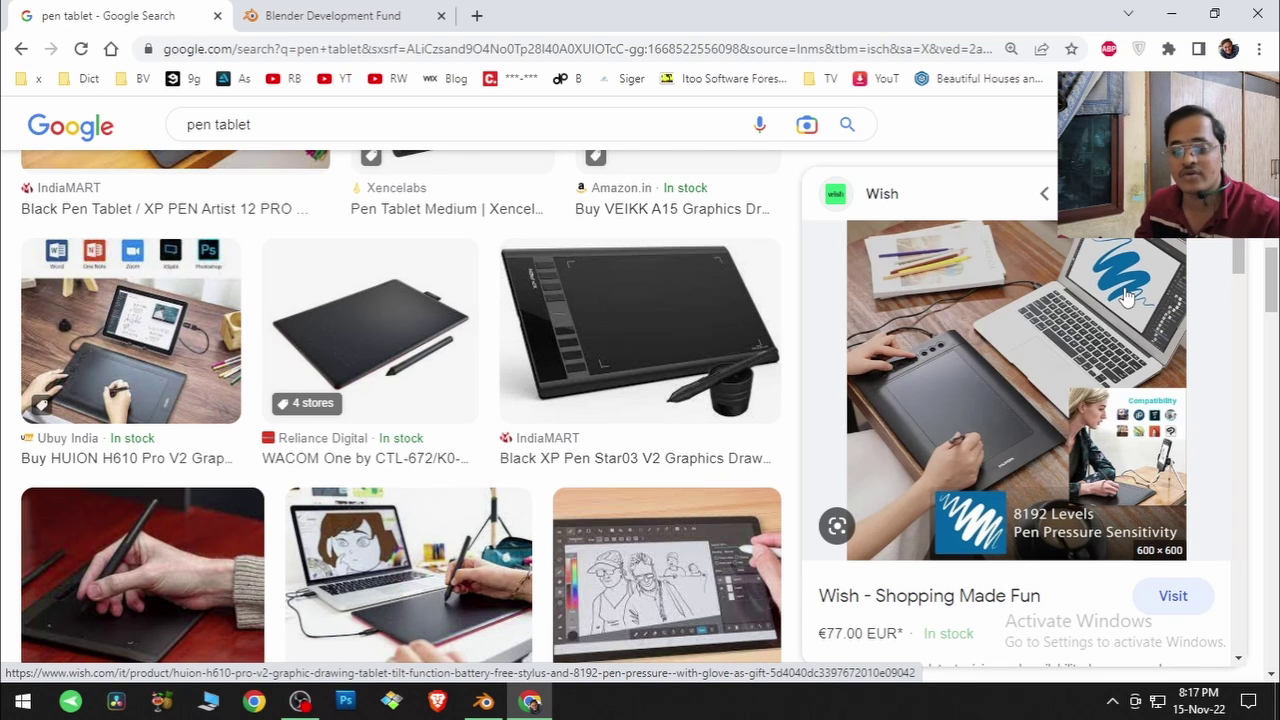
{"action": "left_click", "coordinate": [655, 582]}
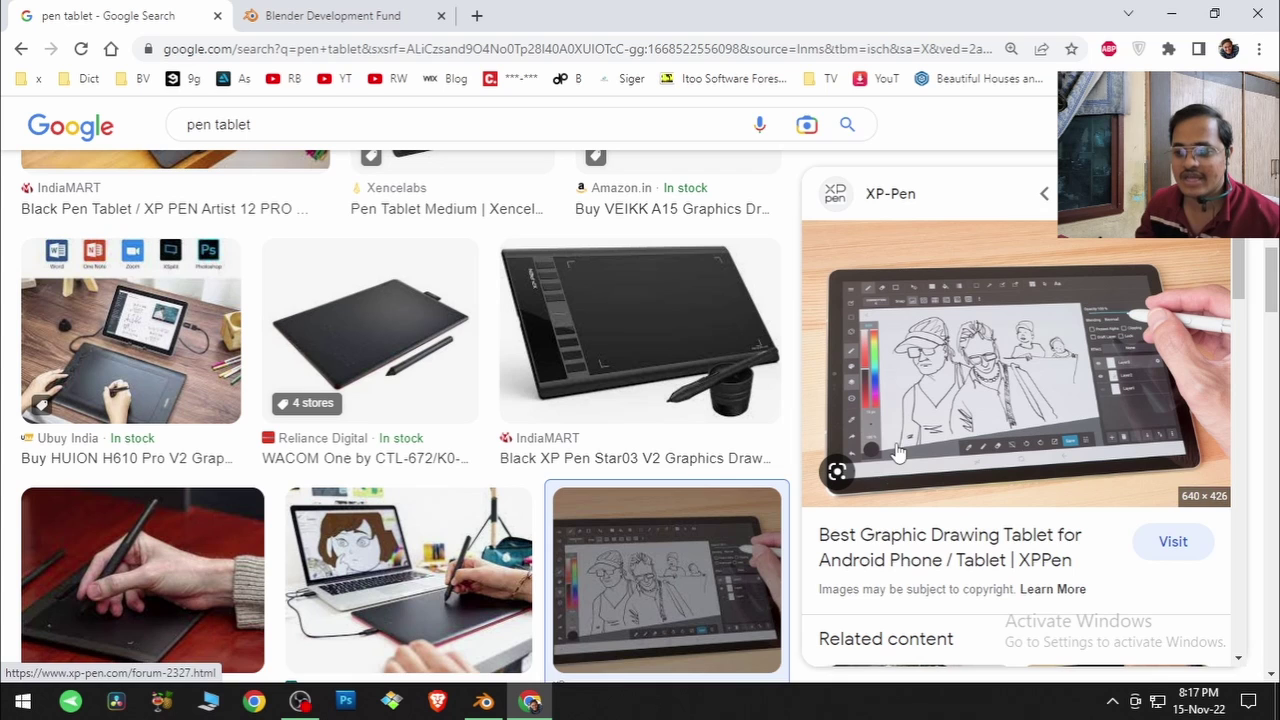
Switch back to Blender and set the Red.002 brush's radius to 50 px.
{"action": "left_click", "coordinate": [490, 705]}
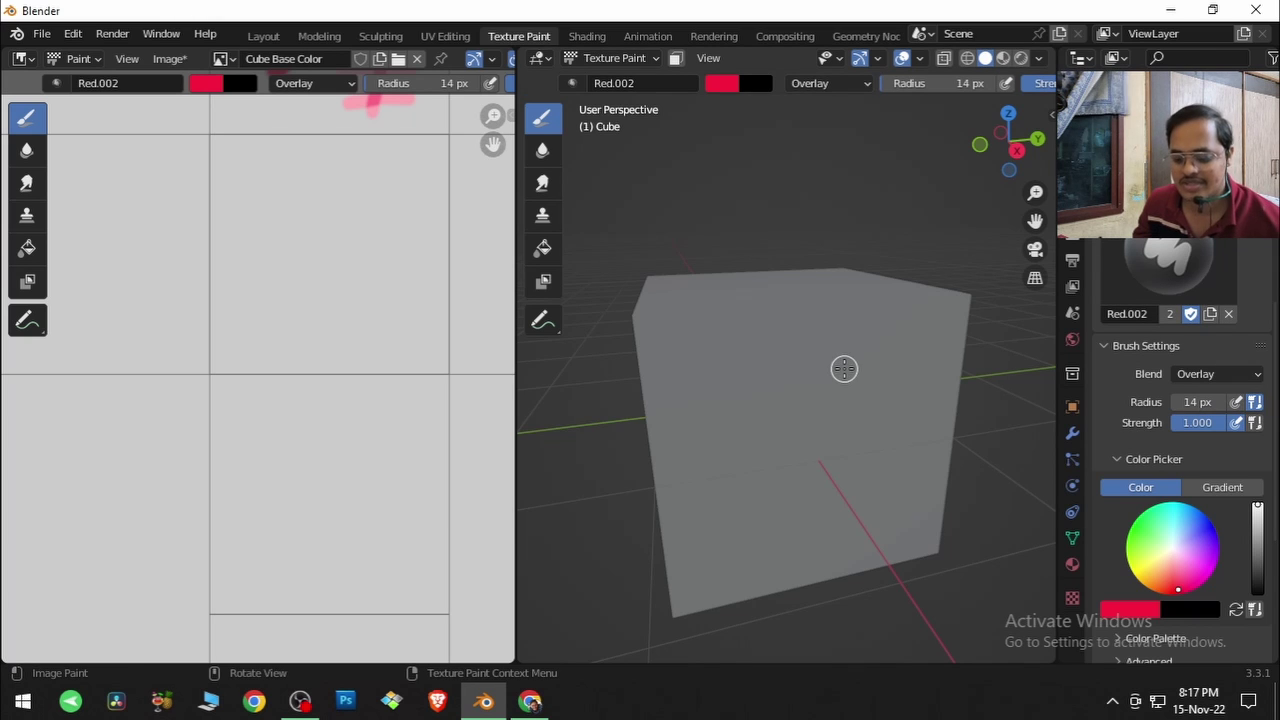
{"action": "double_click", "coordinate": [1191, 402]}
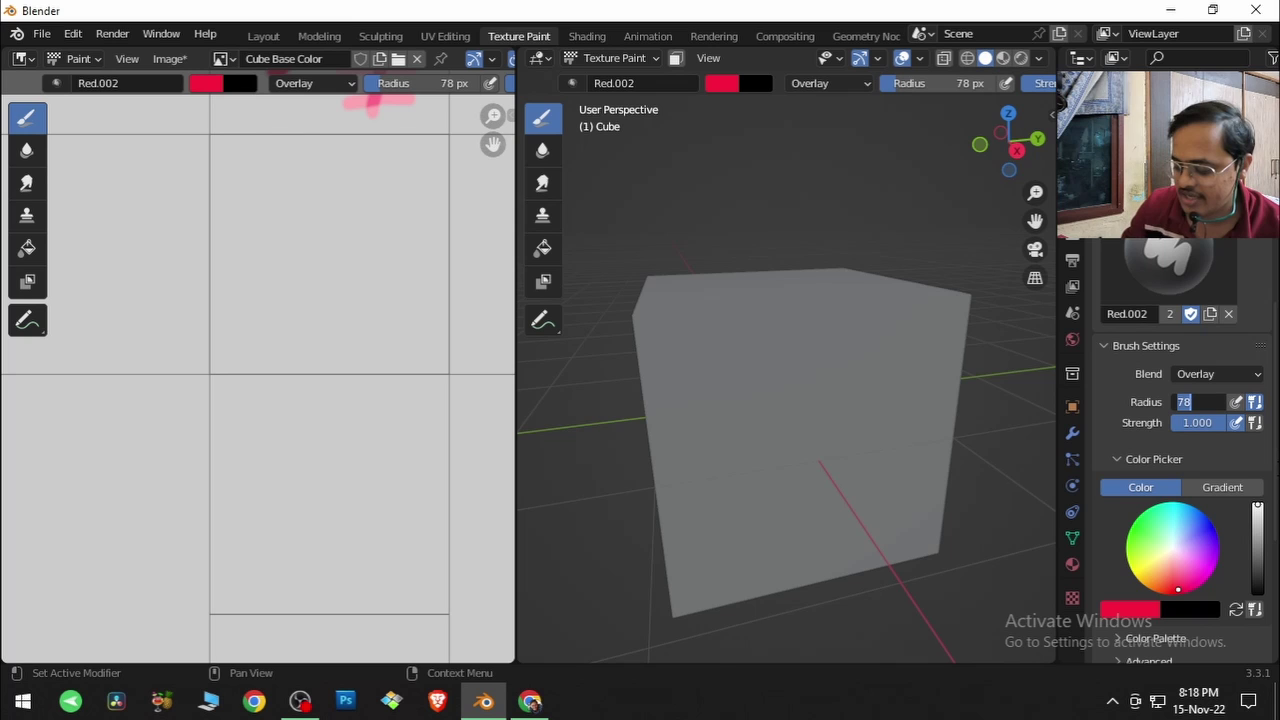
{"action": "type", "text": "50"}
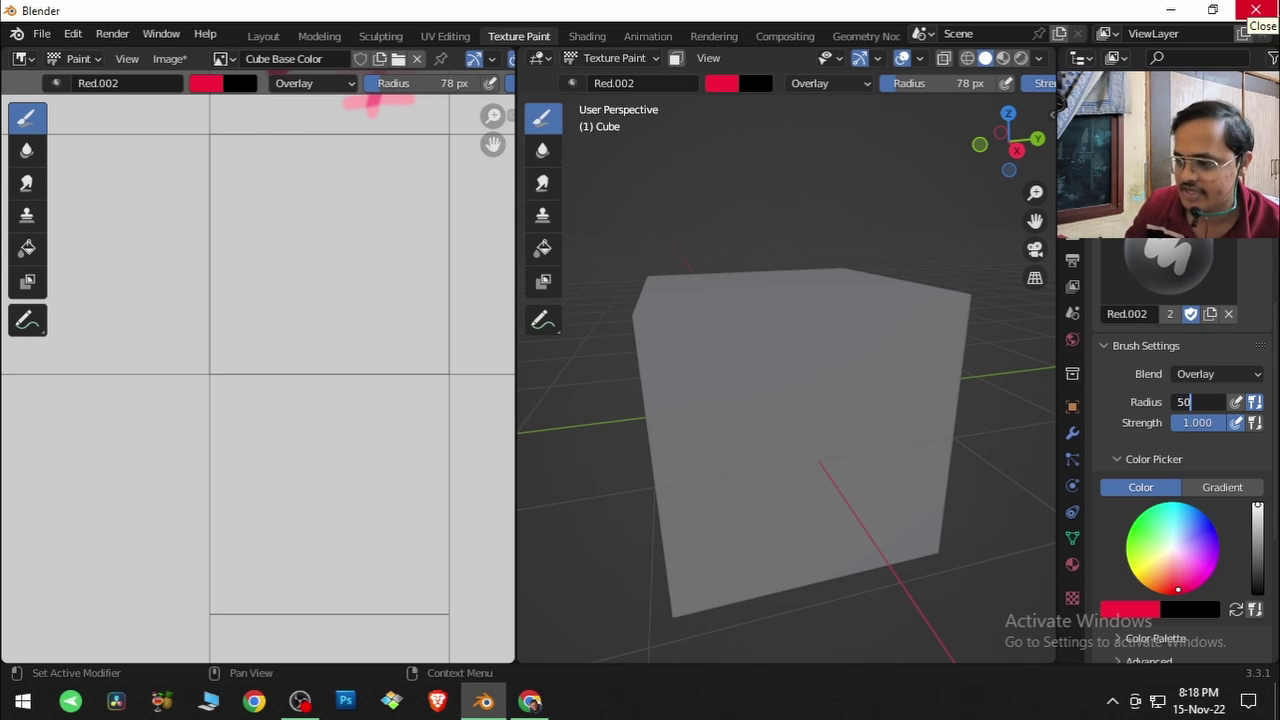
{"action": "key", "text": "Return"}
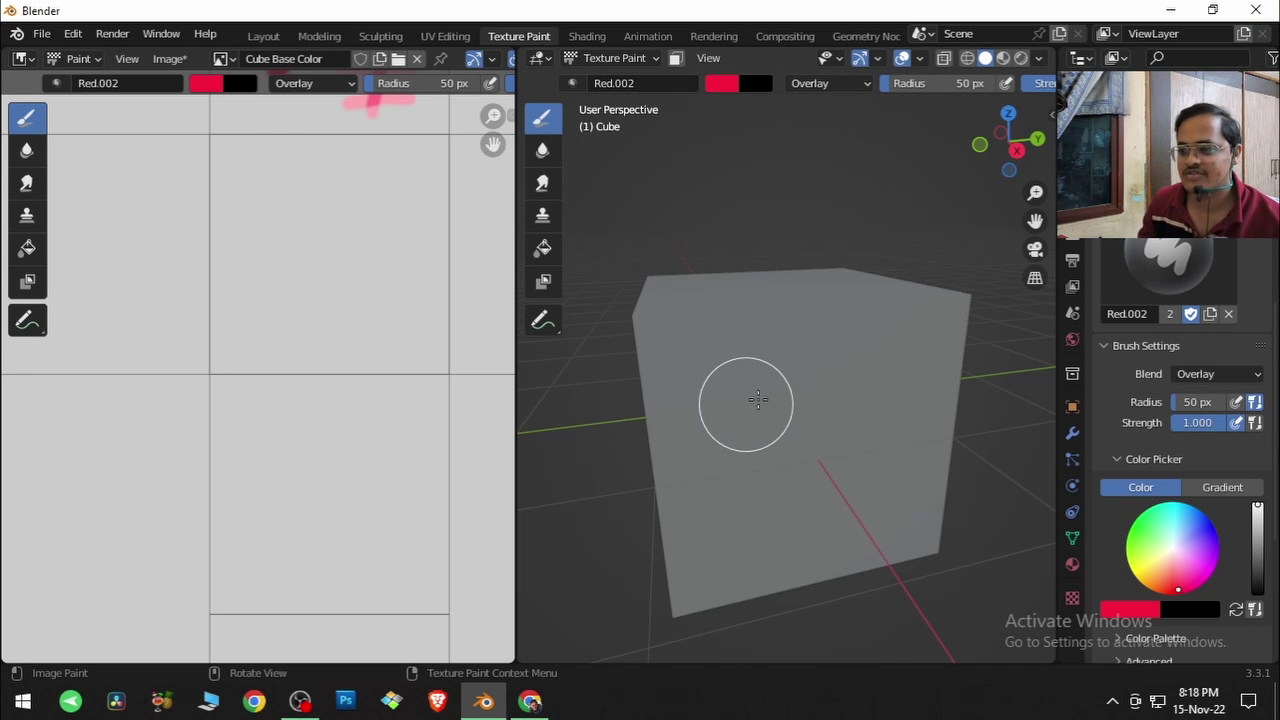
Activate the Blue brush and then Red.001 to compare their shared radius.
{"action": "left_click", "coordinate": [1165, 272]}
{"action": "left_click", "coordinate": [645, 350]}
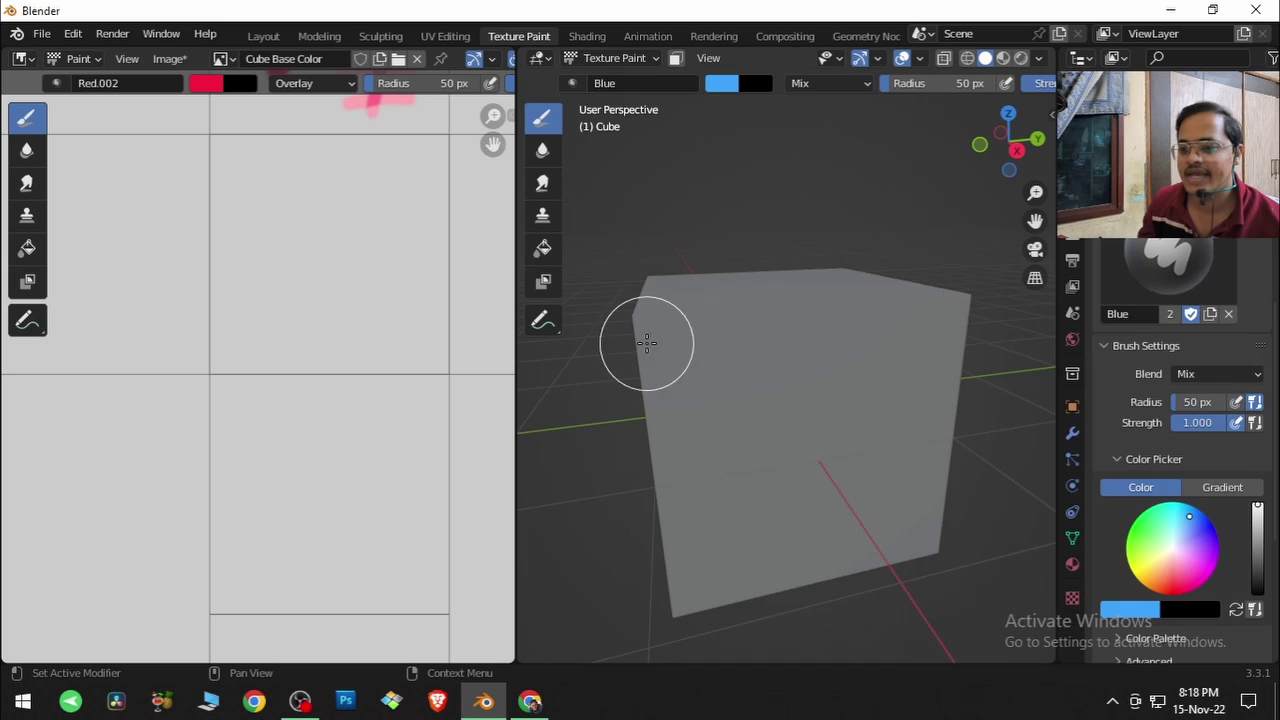
{"action": "left_click", "coordinate": [1150, 280]}
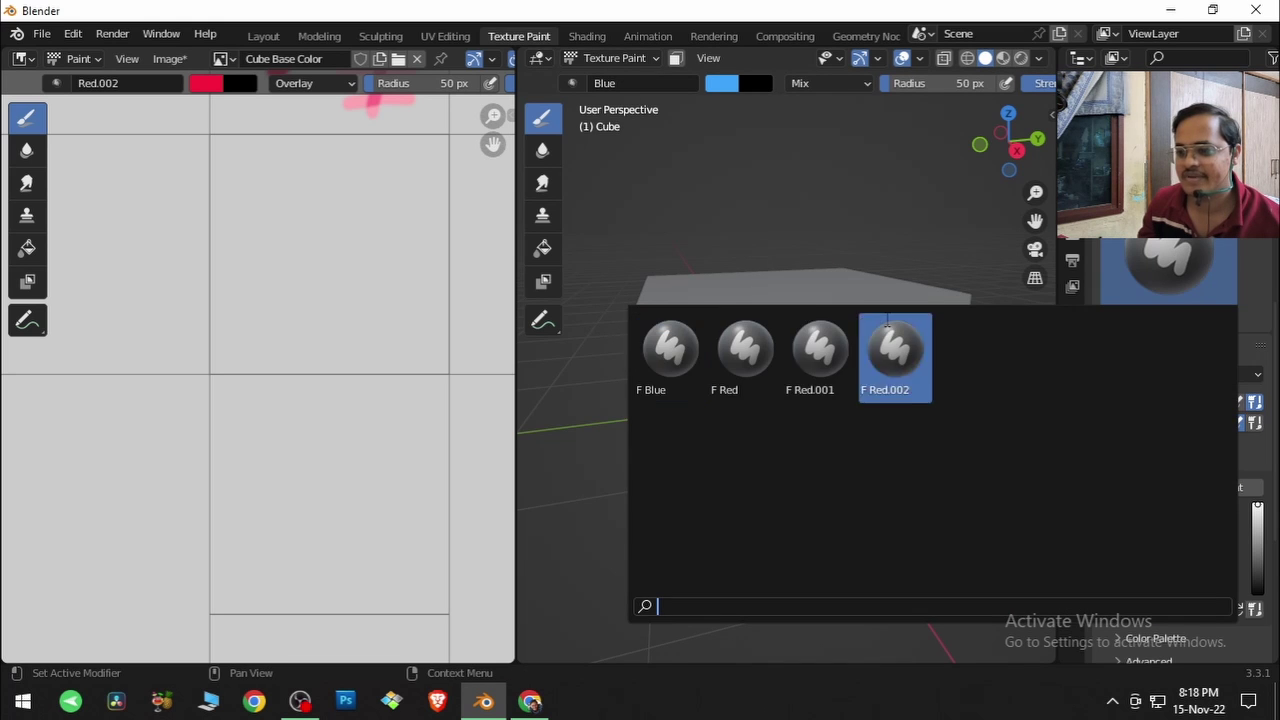
{"action": "left_click", "coordinate": [794, 336]}
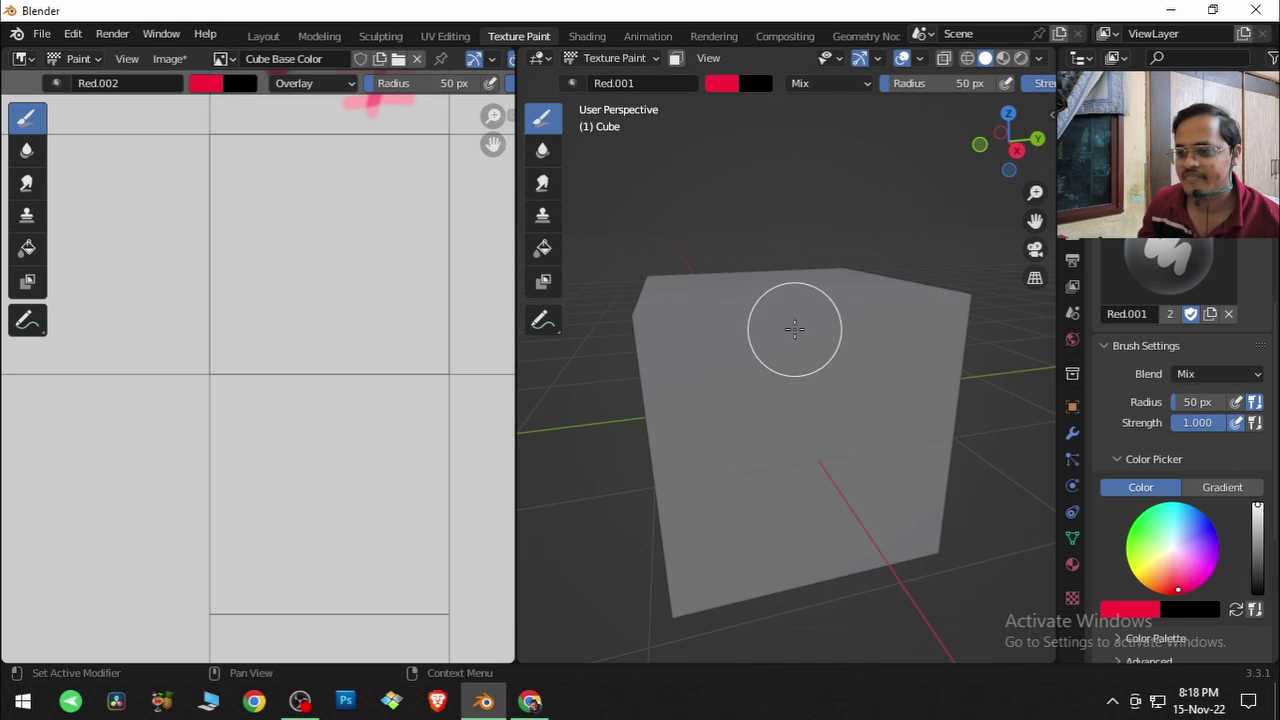
Turn off the unified radius, activate the Blue brush and reduce its own radius to 4 px.
{"action": "left_click", "coordinate": [1255, 404]}
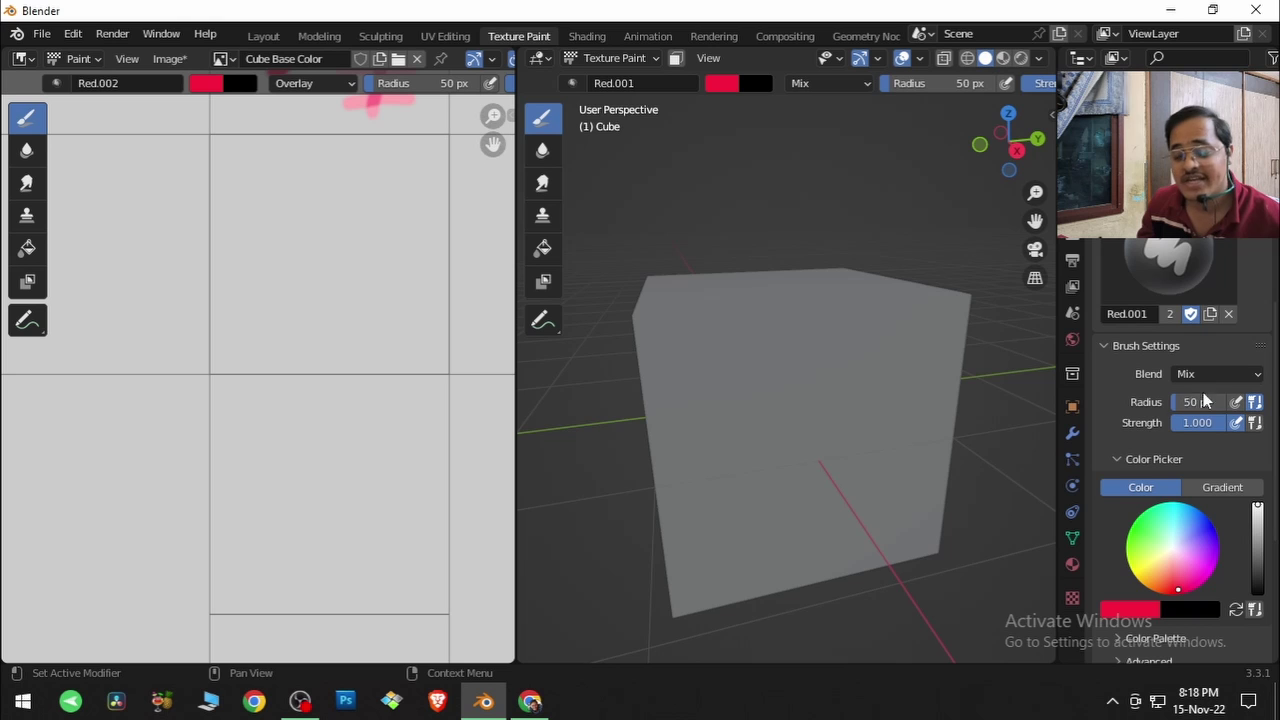
{"action": "left_click", "coordinate": [1175, 276]}
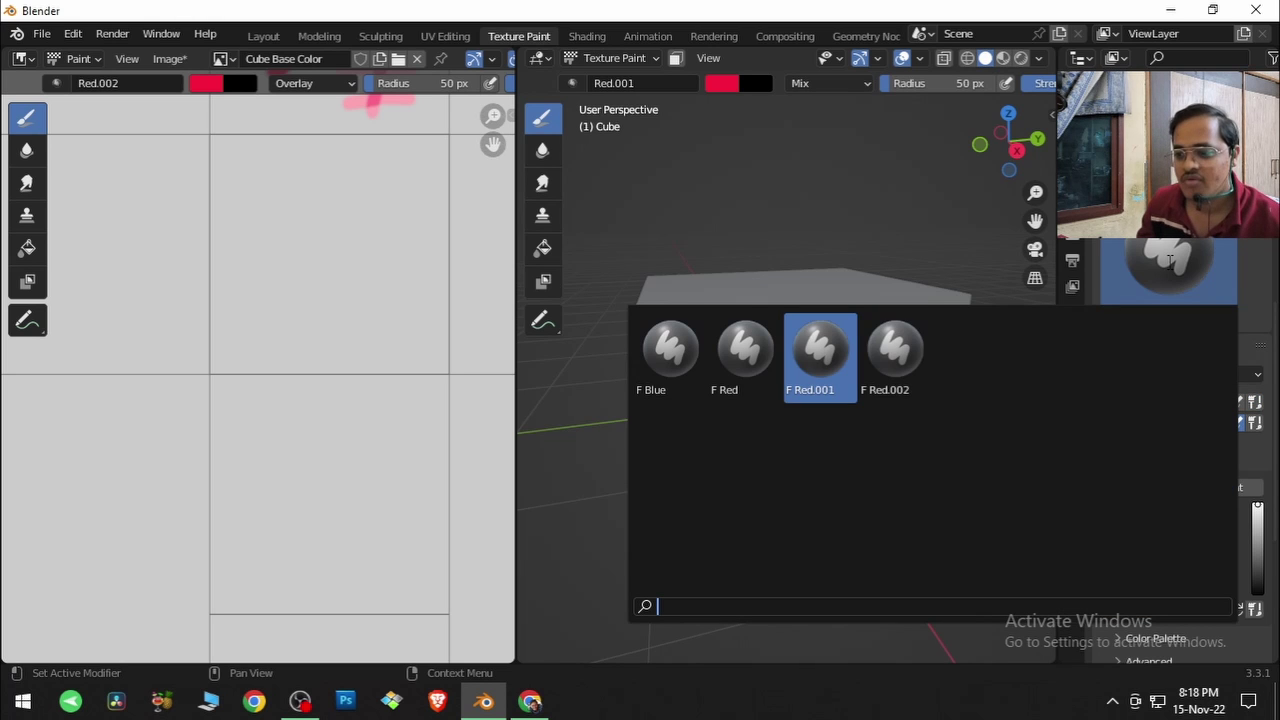
{"action": "left_click", "coordinate": [661, 362]}
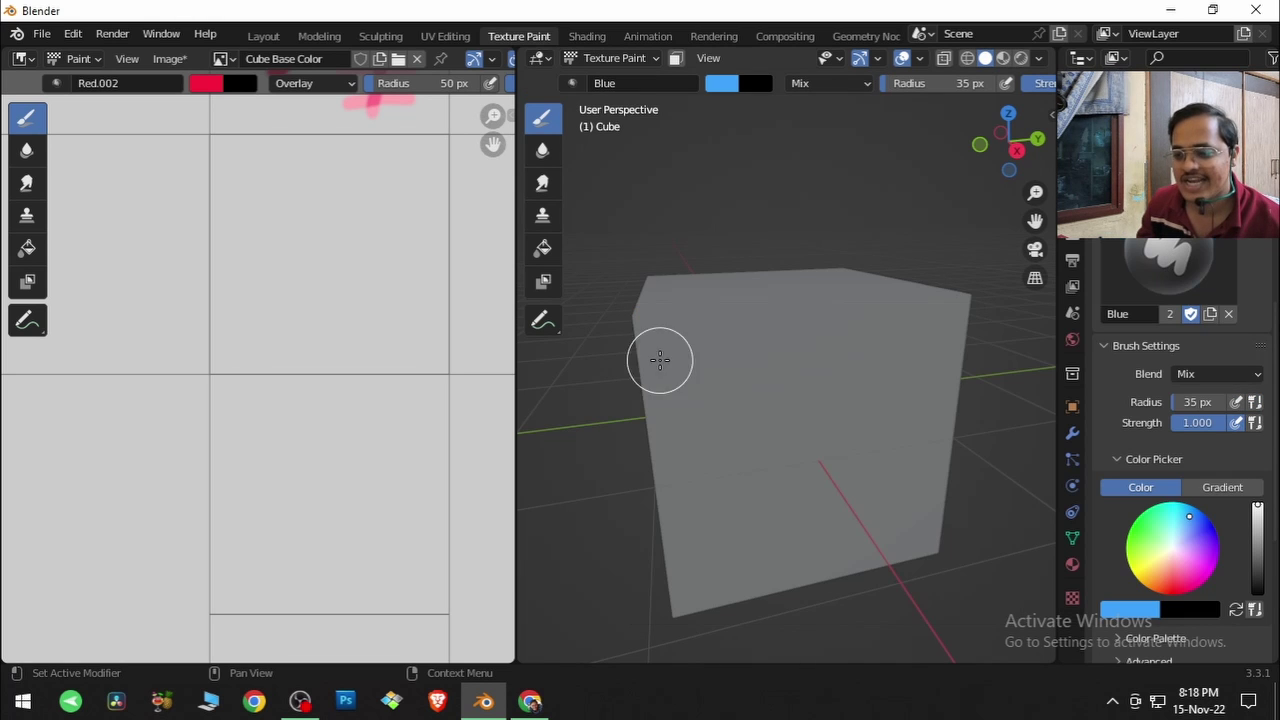
{"action": "key", "text": "f"}
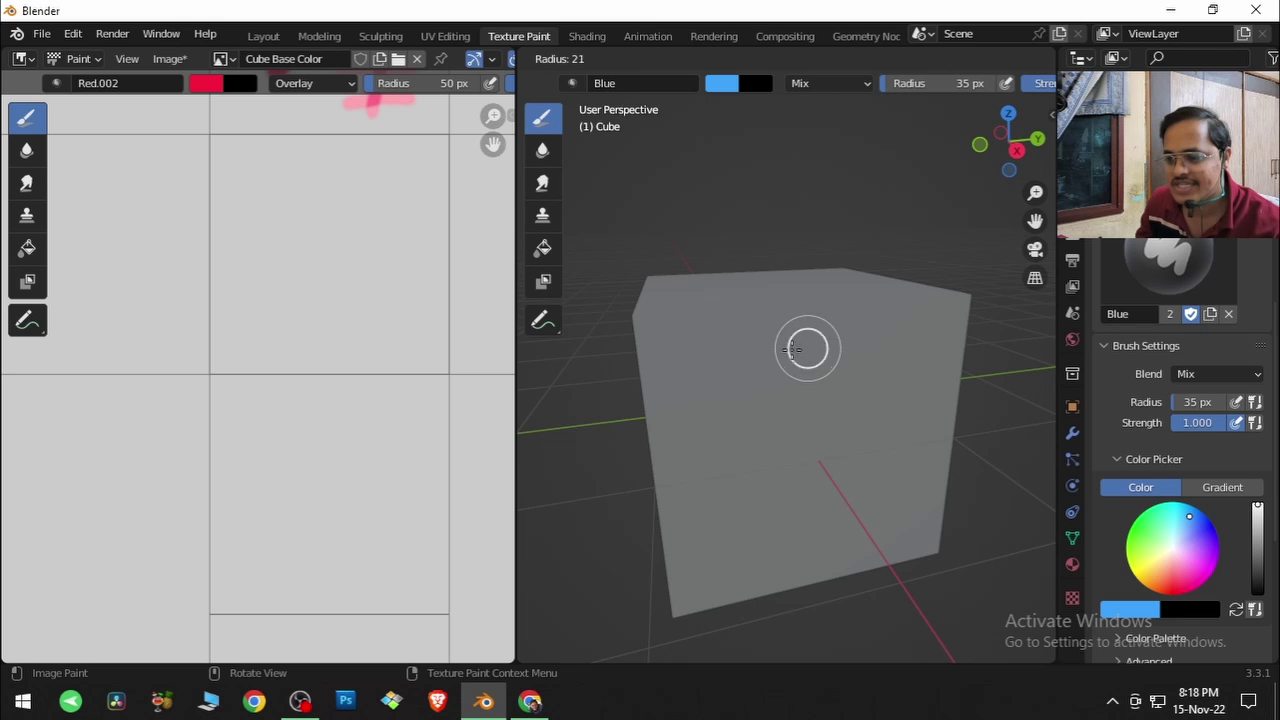
{"action": "left_click", "coordinate": [779, 352]}
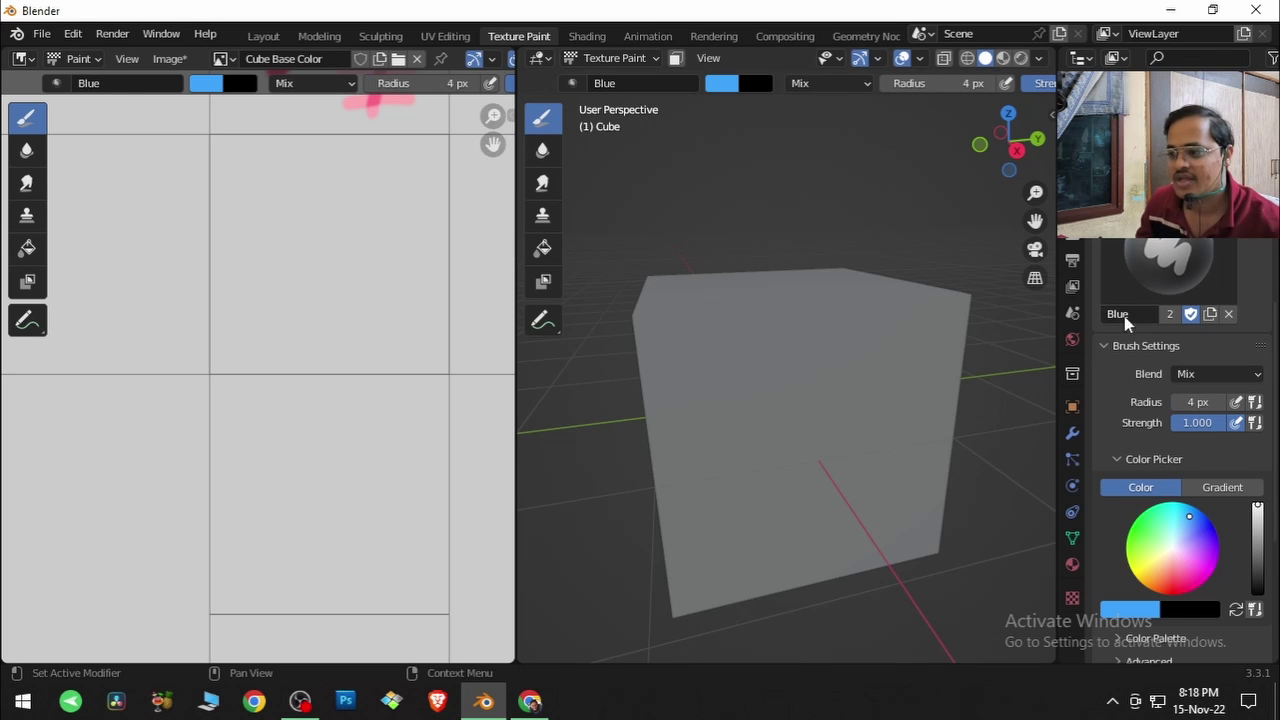
Activate Red.002 and return to the Blue brush to compare their individual radii.
{"action": "left_click", "coordinate": [1143, 271]}
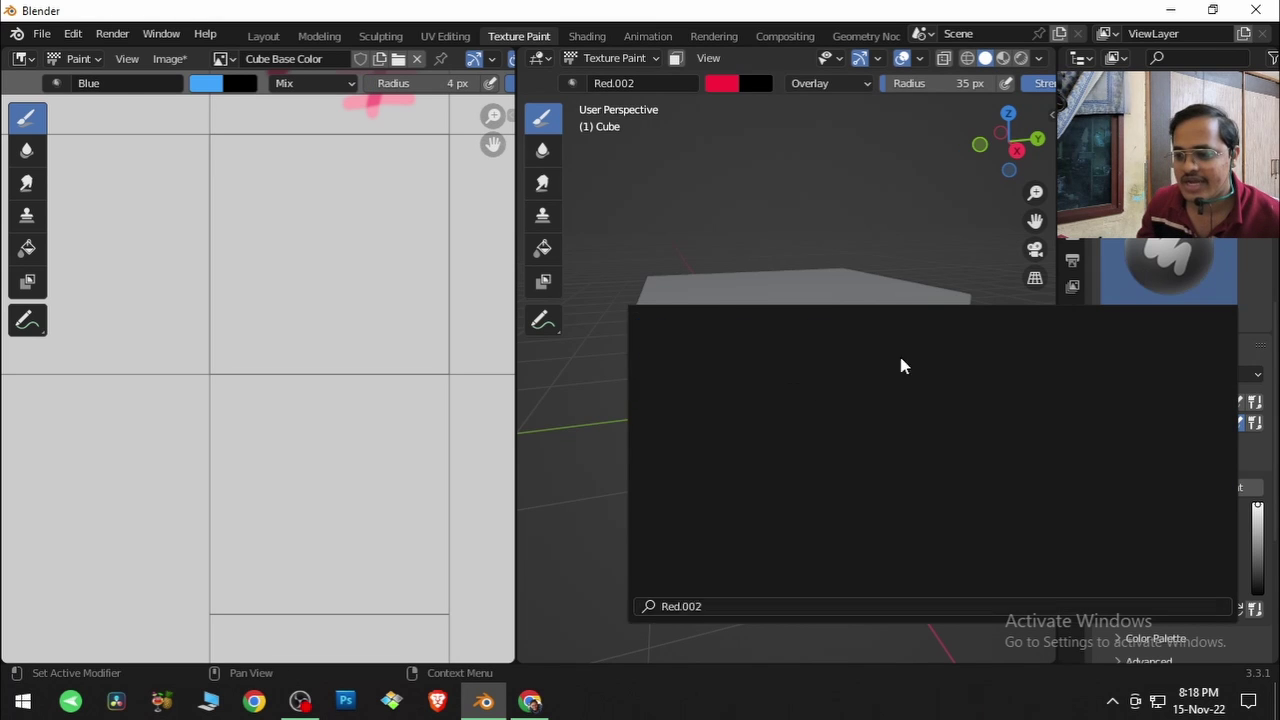
{"action": "left_click", "coordinate": [895, 352]}
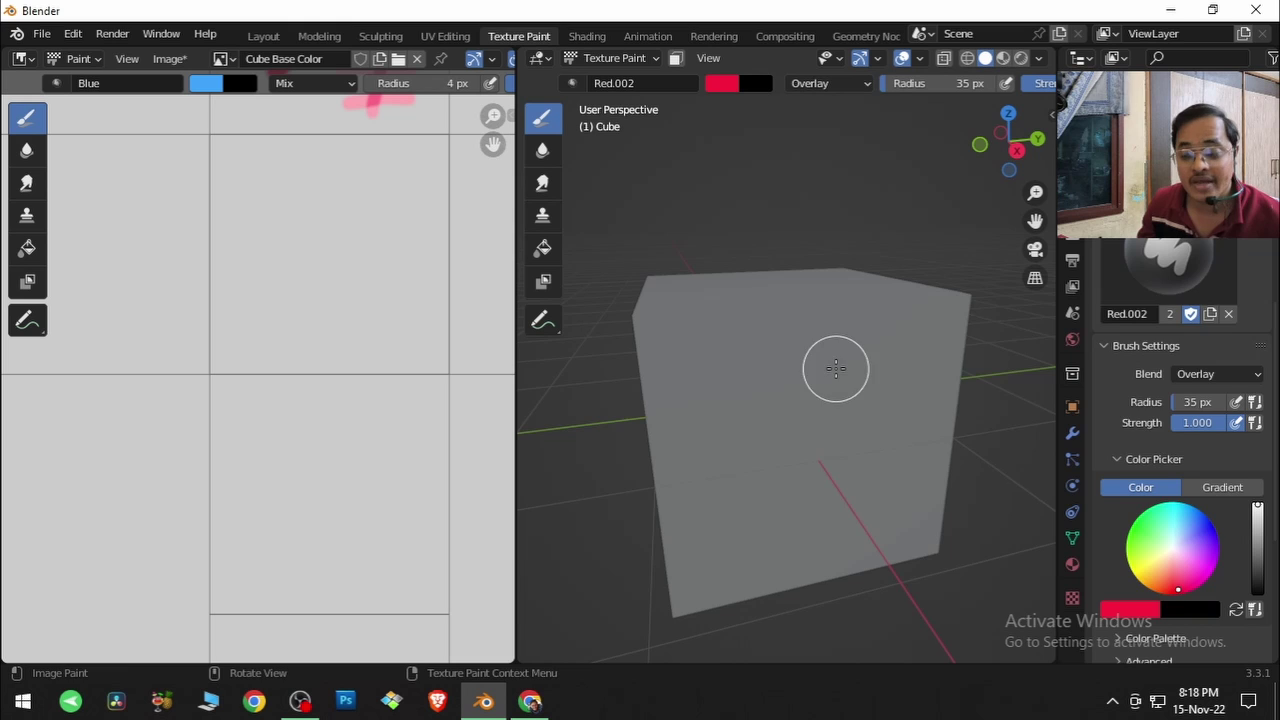
{"action": "left_click", "coordinate": [1150, 268]}
{"action": "left_click", "coordinate": [645, 335]}
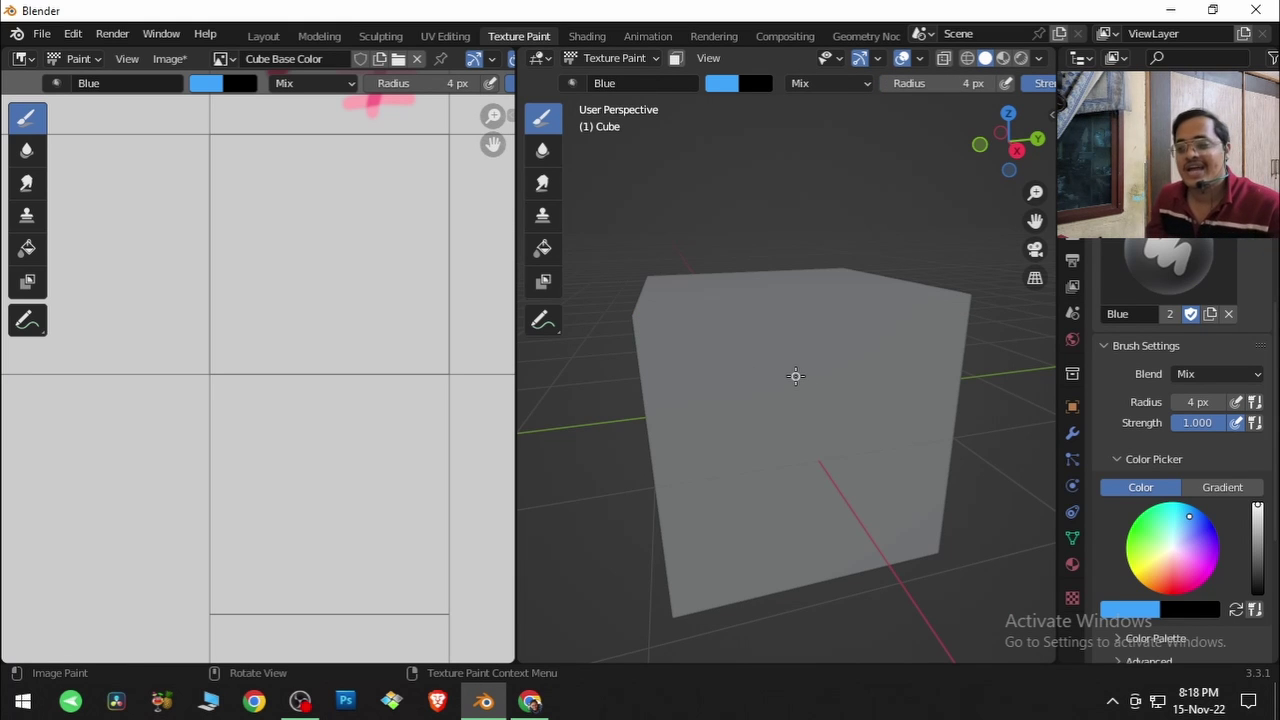
Share the radius across all brushes again and reduce it to 13 px.
{"action": "left_click", "coordinate": [1256, 402]}
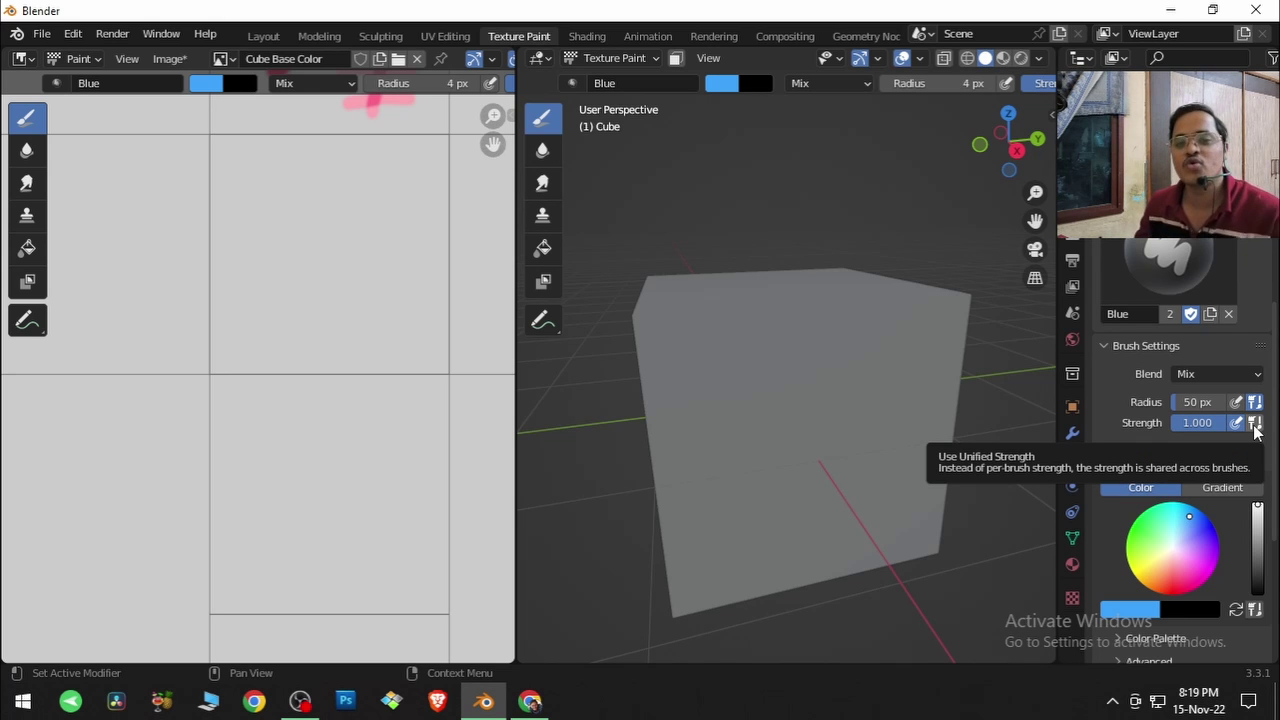
{"action": "scroll", "coordinate": [1212, 434], "scroll_direction": "down", "scroll_amount": 2}
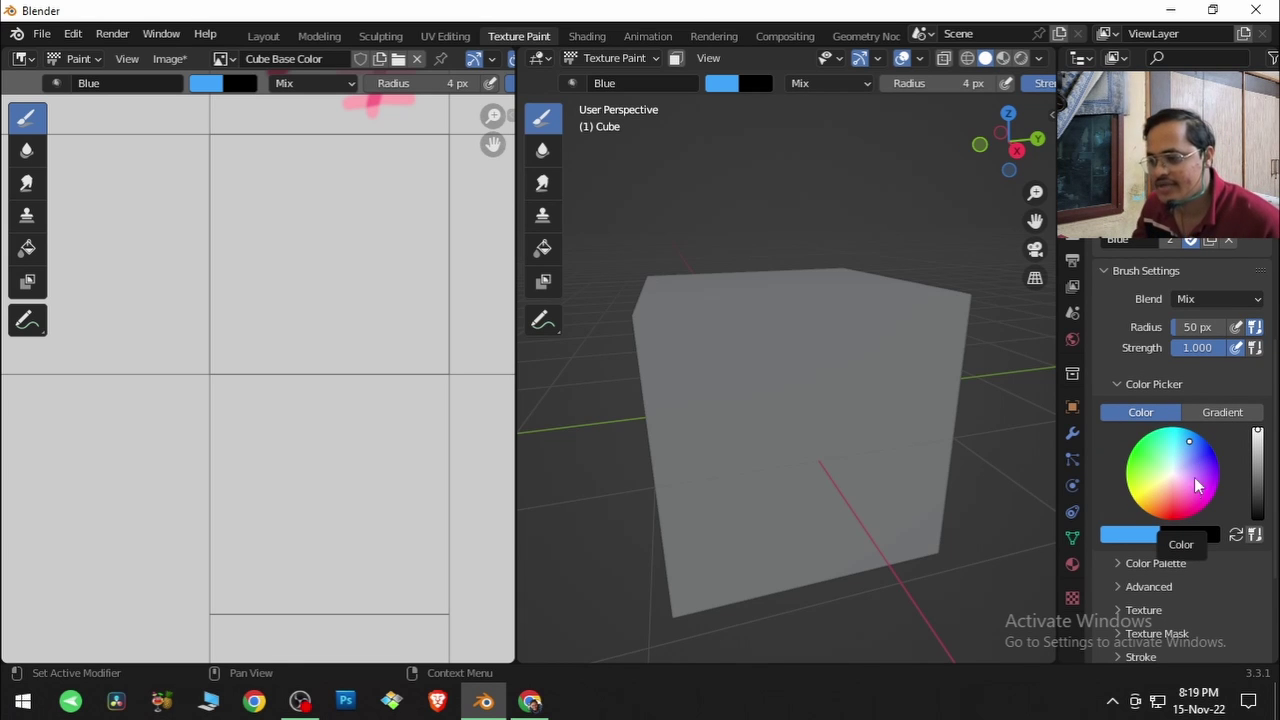
{"action": "mouse_move", "coordinate": [863, 443]}
{"action": "middle_mouse_down"}
{"action": "mouse_move", "coordinate": [855, 455]}
{"action": "mouse_move", "coordinate": [866, 453]}
{"action": "mouse_move", "coordinate": [851, 449]}
{"action": "middle_mouse_up"}
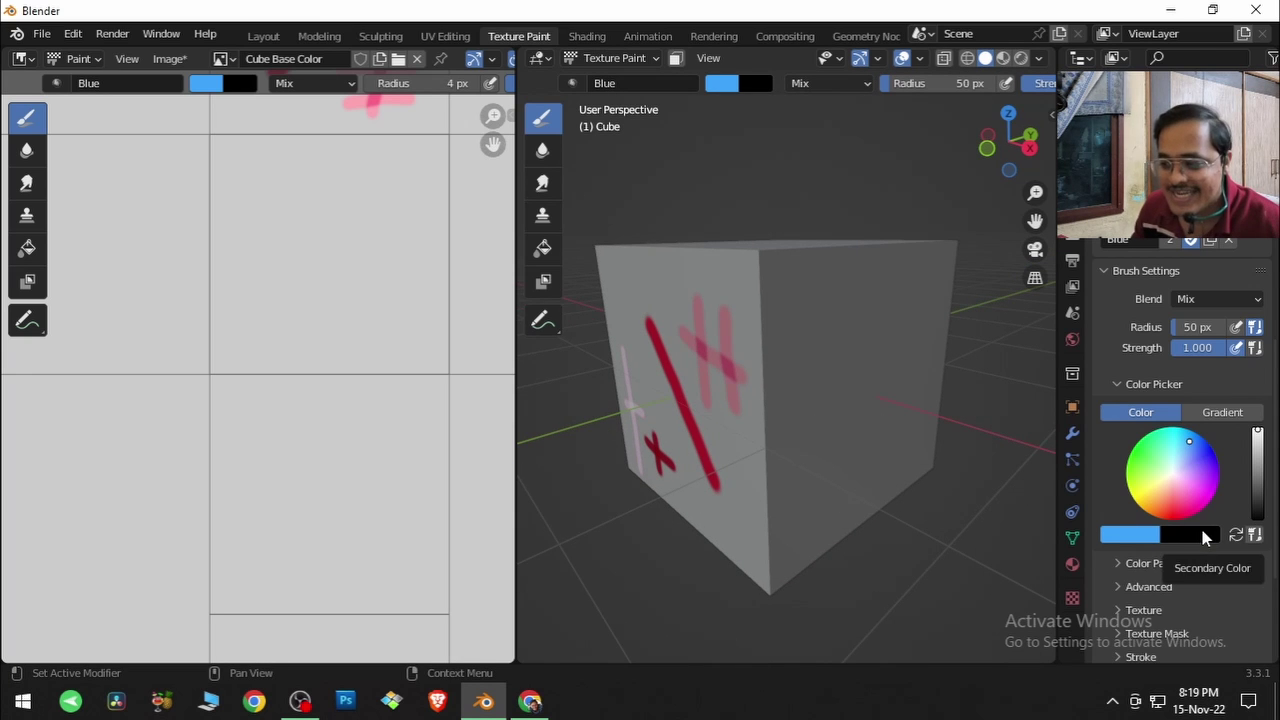
{"action": "key", "text": "f"}
{"action": "left_click", "coordinate": [852, 393]}
Paint a vertical blue stroke on the cube's empty side and a parallel black one beside it using the secondary color.
{"action": "left_click_drag", "start_coordinate": [806, 296], "coordinate": [818, 478]}
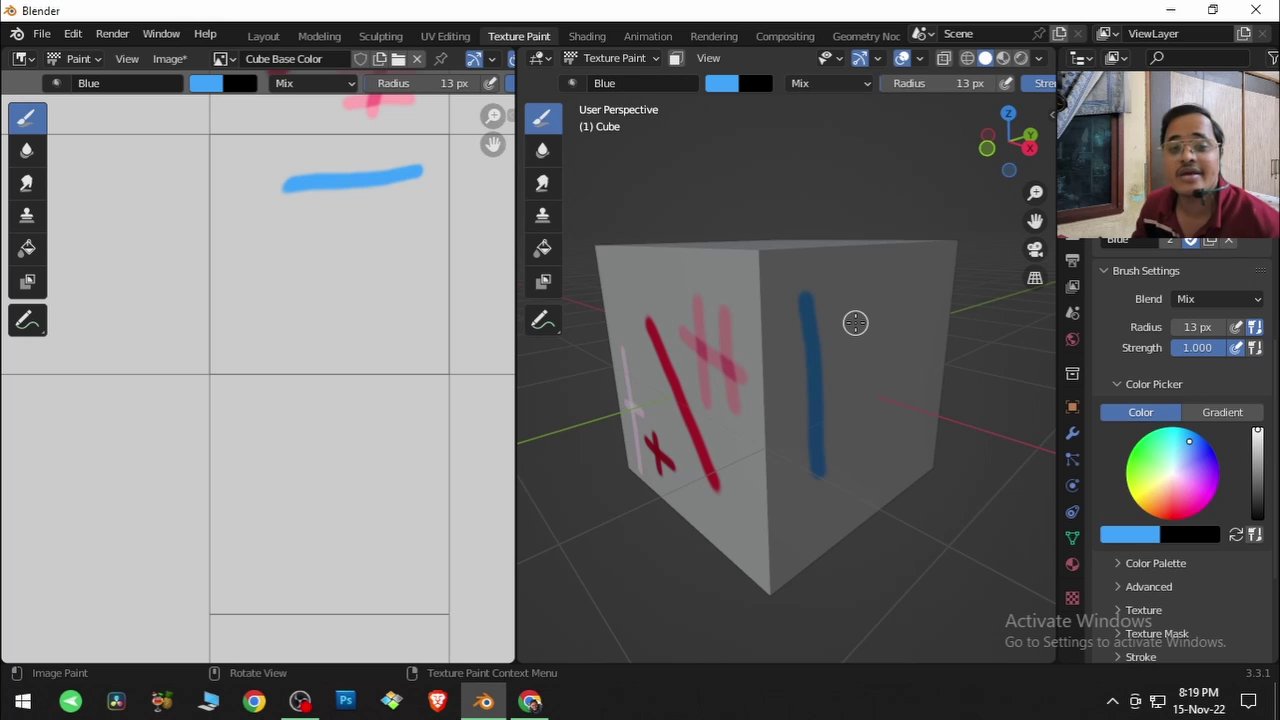
{"action": "mouse_move", "coordinate": [843, 297]}
{"action": "left_mouse_down", "text": "ctrl"}
{"action": "mouse_move", "coordinate": [857, 363]}
{"action": "mouse_move", "coordinate": [852, 478]}
{"action": "left_mouse_up", "text": "ctrl"}
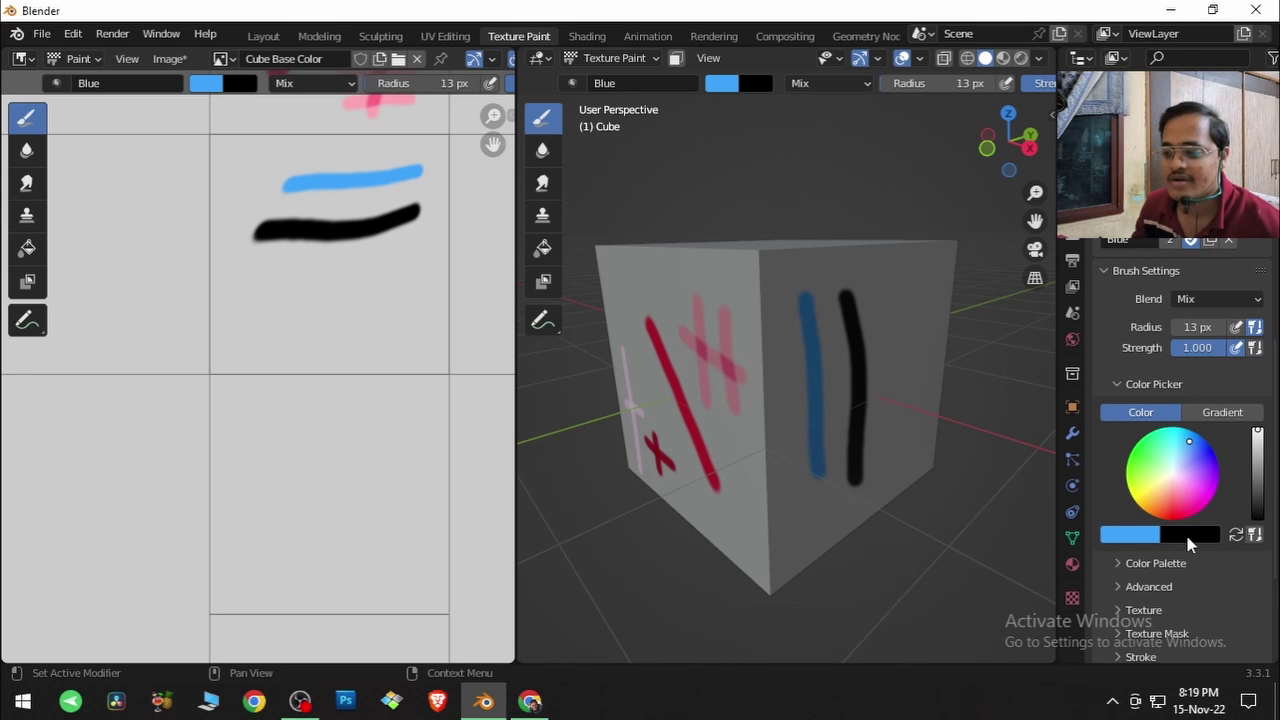
Swap the Blue brush's primary and secondary colors repeatedly, ending with black as primary and blue as secondary.
{"action": "left_click", "coordinate": [1236, 536]}
{"action": "left_click", "coordinate": [1236, 536]}
{"action": "left_click", "coordinate": [1236, 536]}
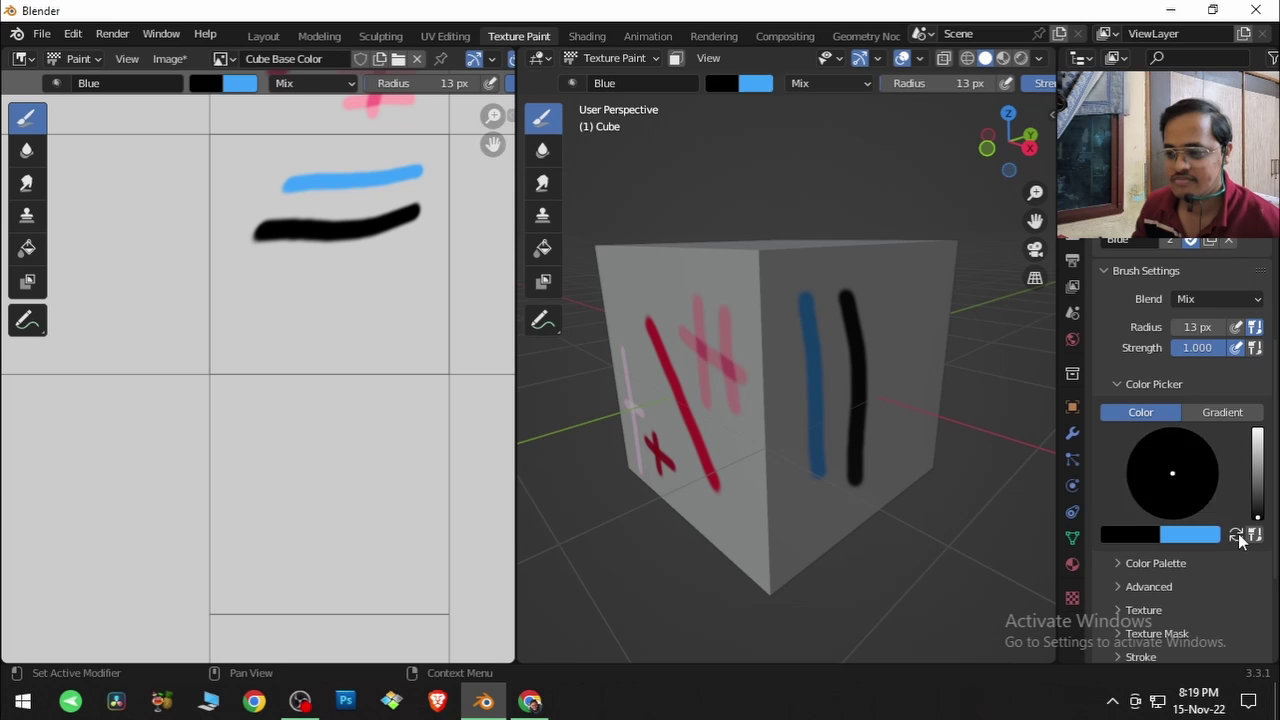
{"action": "left_click", "coordinate": [1237, 536]}
{"action": "key", "text": "x"}
{"action": "key", "text": "x"}
{"action": "key", "text": "x"}
{"action": "key", "text": "x"}
{"action": "key", "text": "x"}
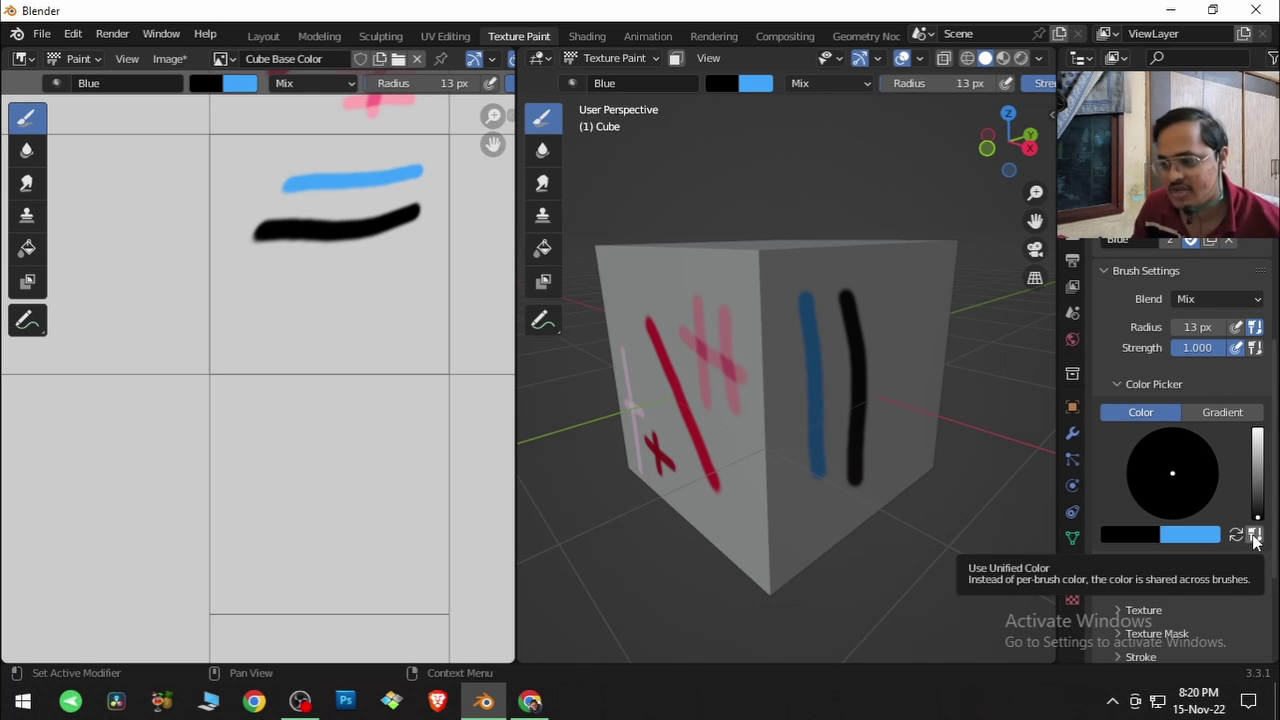
Switch the Blue brush's color picker from a solid color to Gradient.
{"action": "left_click", "coordinate": [1224, 414]}
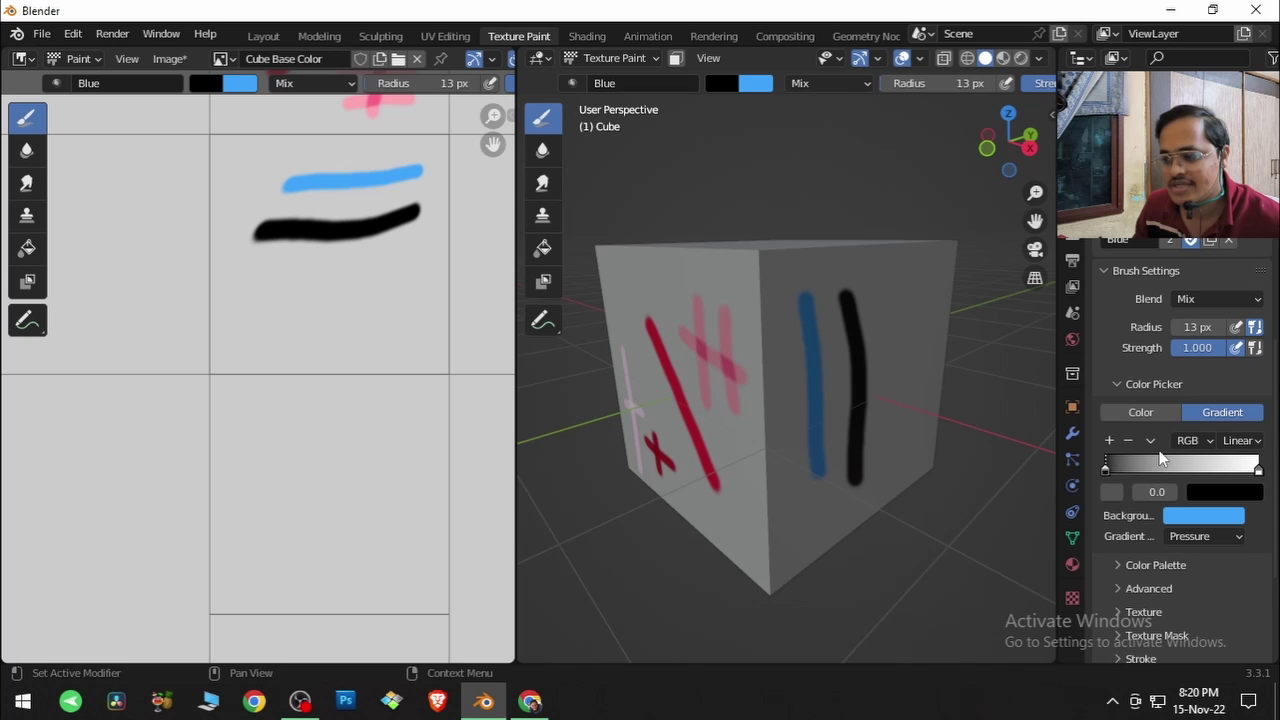
{"action": "middle_click_drag", "start_coordinate": [846, 489], "coordinate": [676, 487]}
{"action": "middle_click_drag", "start_coordinate": [806, 491], "coordinate": [952, 447]}
{"action": "scroll", "coordinate": [1224, 400], "scroll_direction": "up", "scroll_amount": 4}
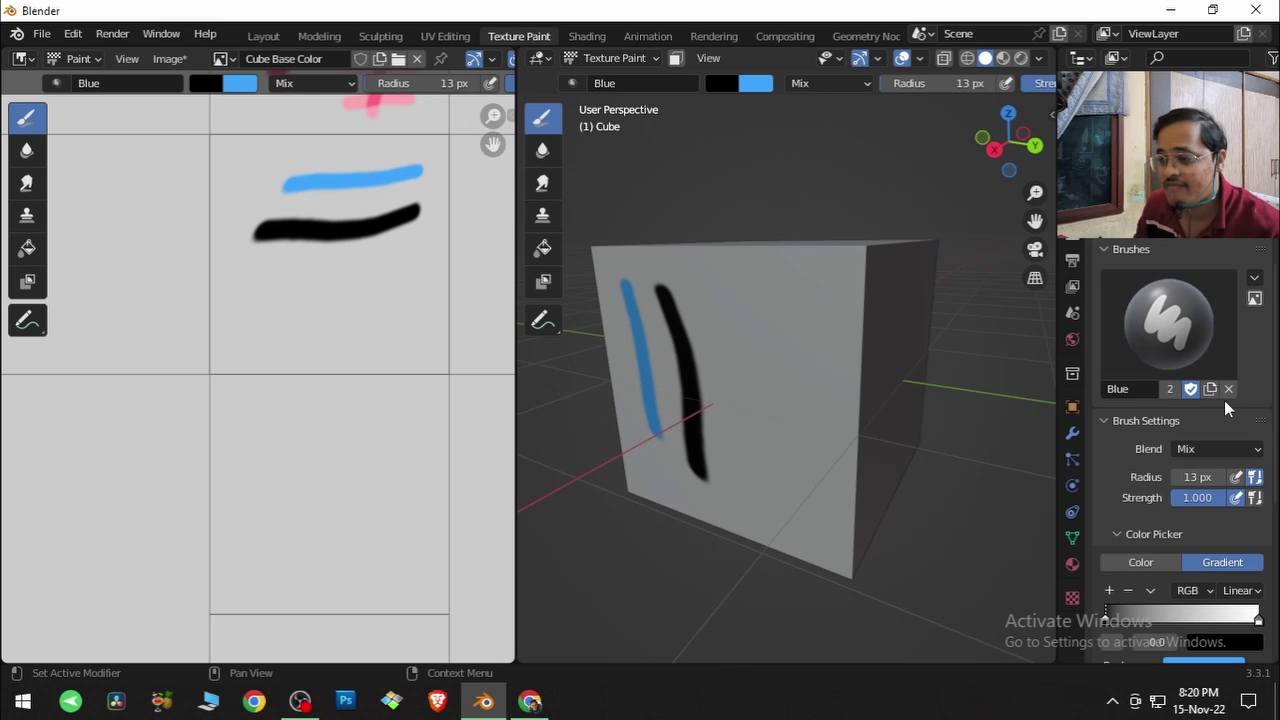
{"action": "left_click", "coordinate": [1254, 284]}
{"action": "mouse_move", "coordinate": [1198, 317]}
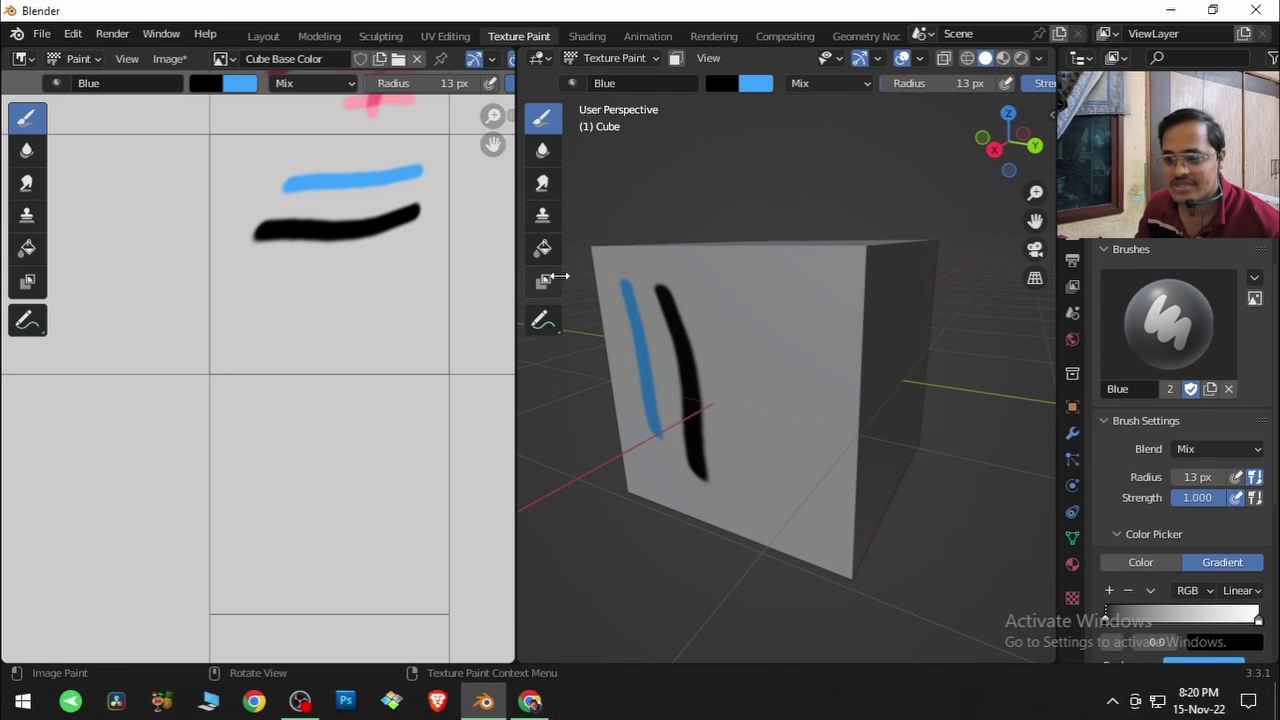
Widen the 3D viewport's tool strip to display the tool names beside the icons.
{"action": "left_click_drag", "start_coordinate": [566, 266], "coordinate": [644, 272]}
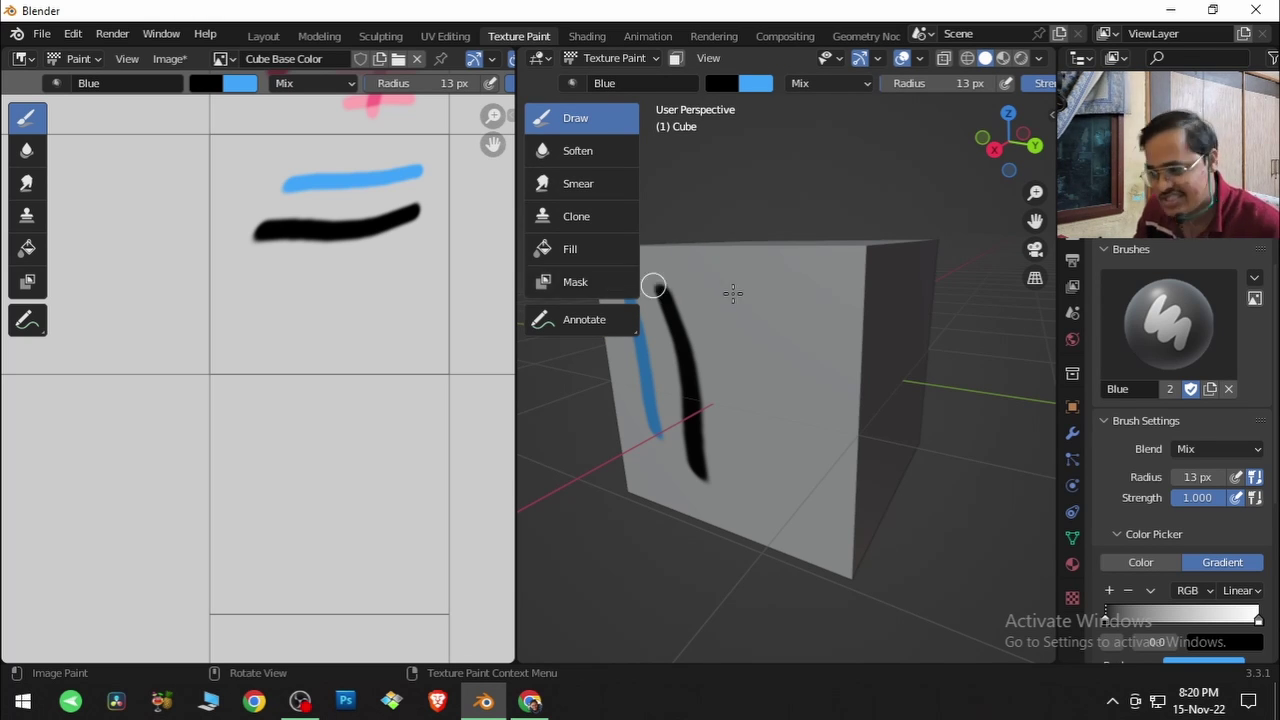
{"action": "scroll", "coordinate": [1230, 510], "scroll_direction": "down", "scroll_amount": 2}
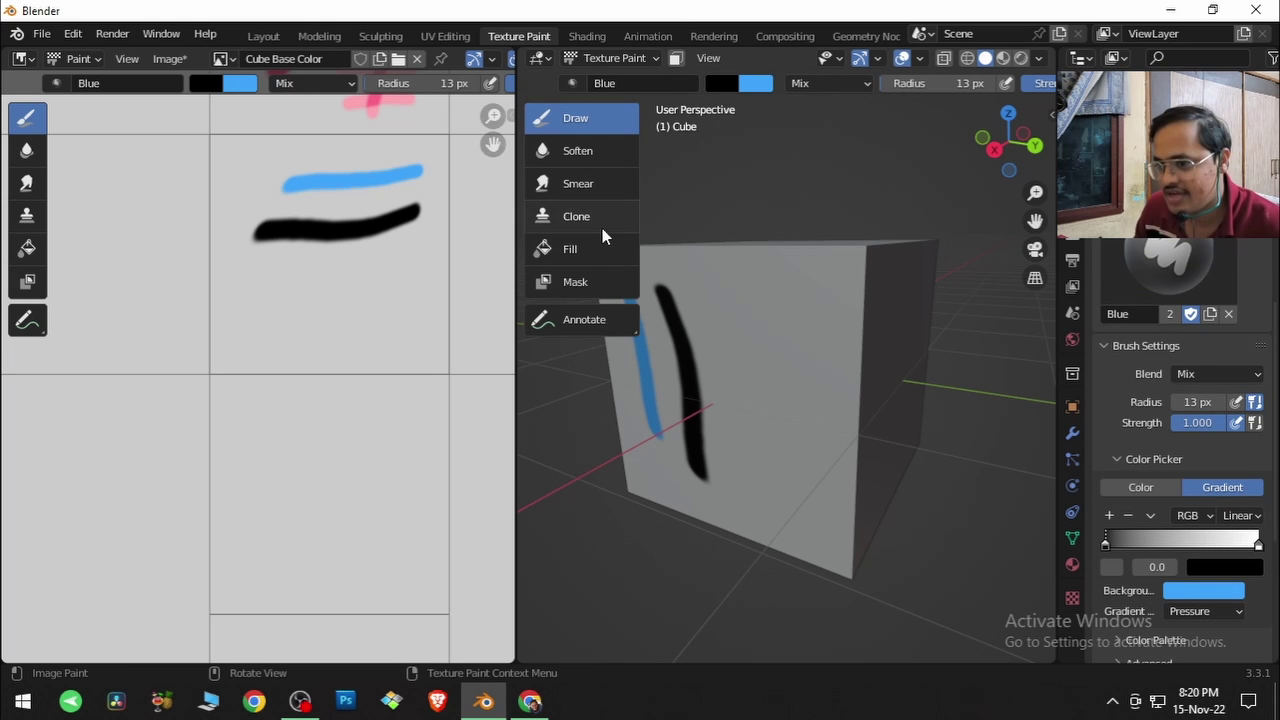
{"action": "scroll", "coordinate": [1180, 480], "scroll_direction": "down", "scroll_amount": 2}
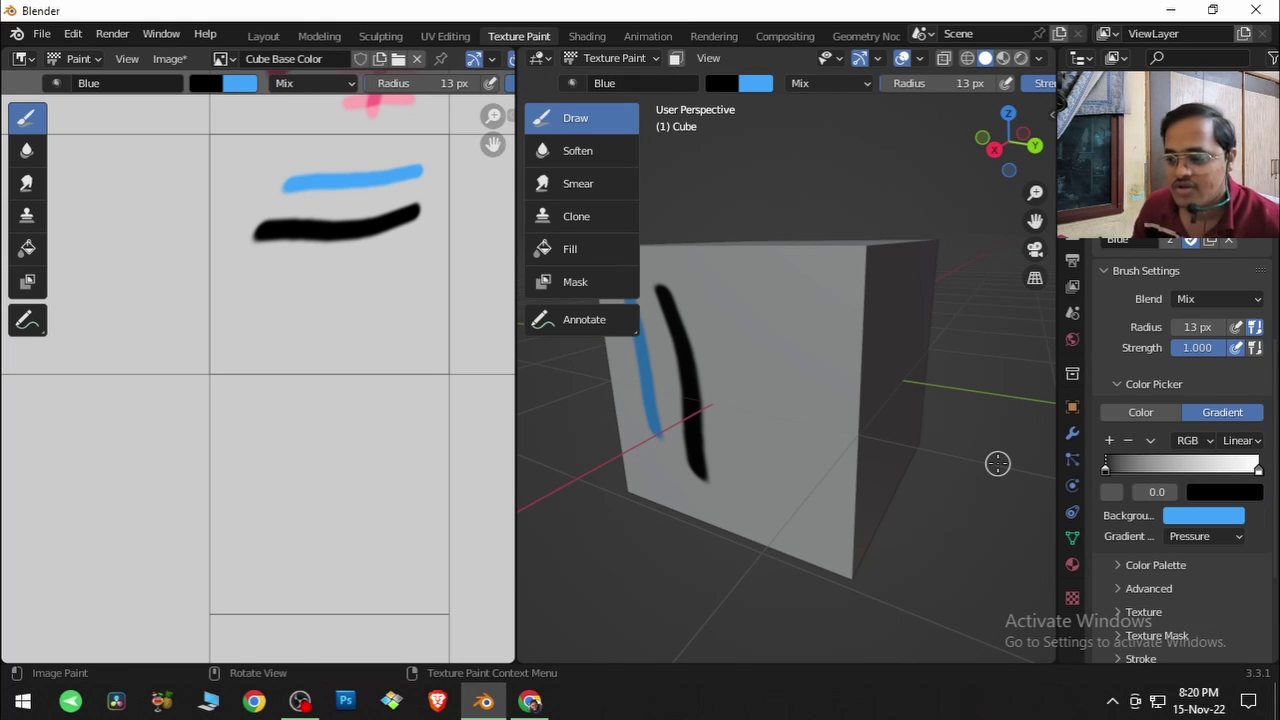
Flood the whole cube with solid white using the Fill tool, and refill it with solid blue.
{"action": "left_click", "coordinate": [571, 250]}
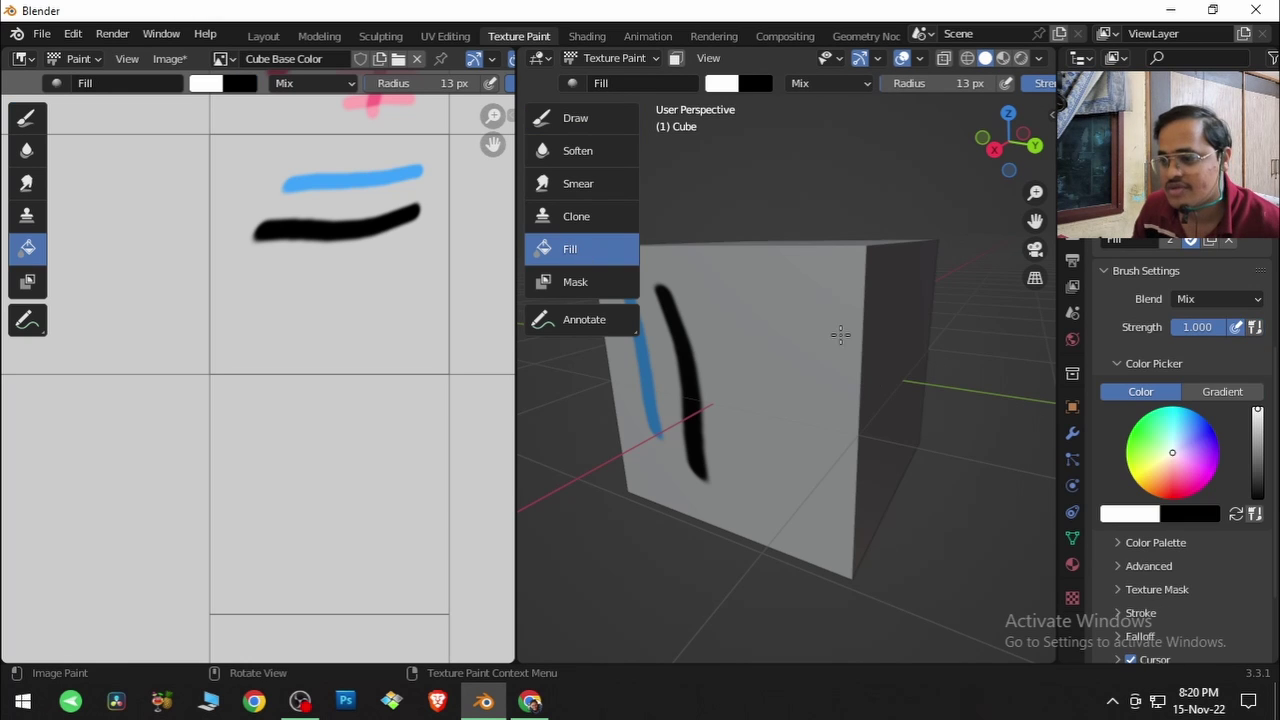
{"action": "left_click", "coordinate": [820, 416]}
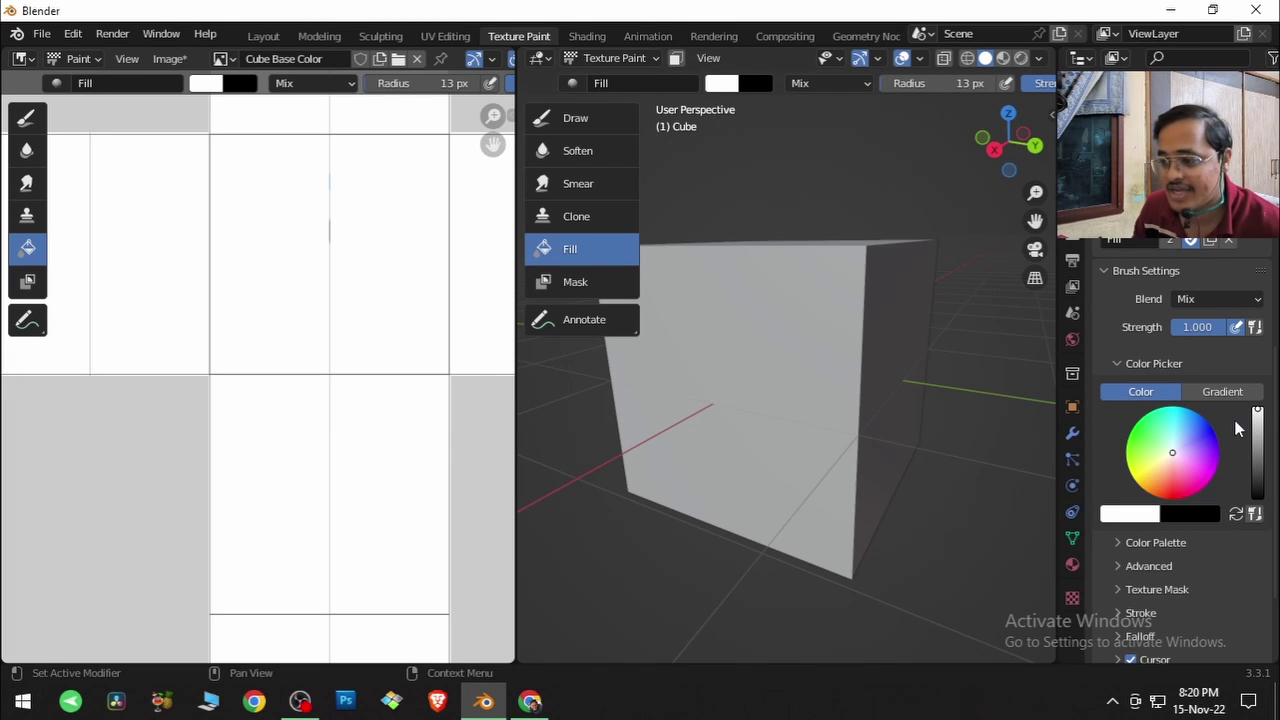
{"action": "left_click", "coordinate": [1220, 391]}
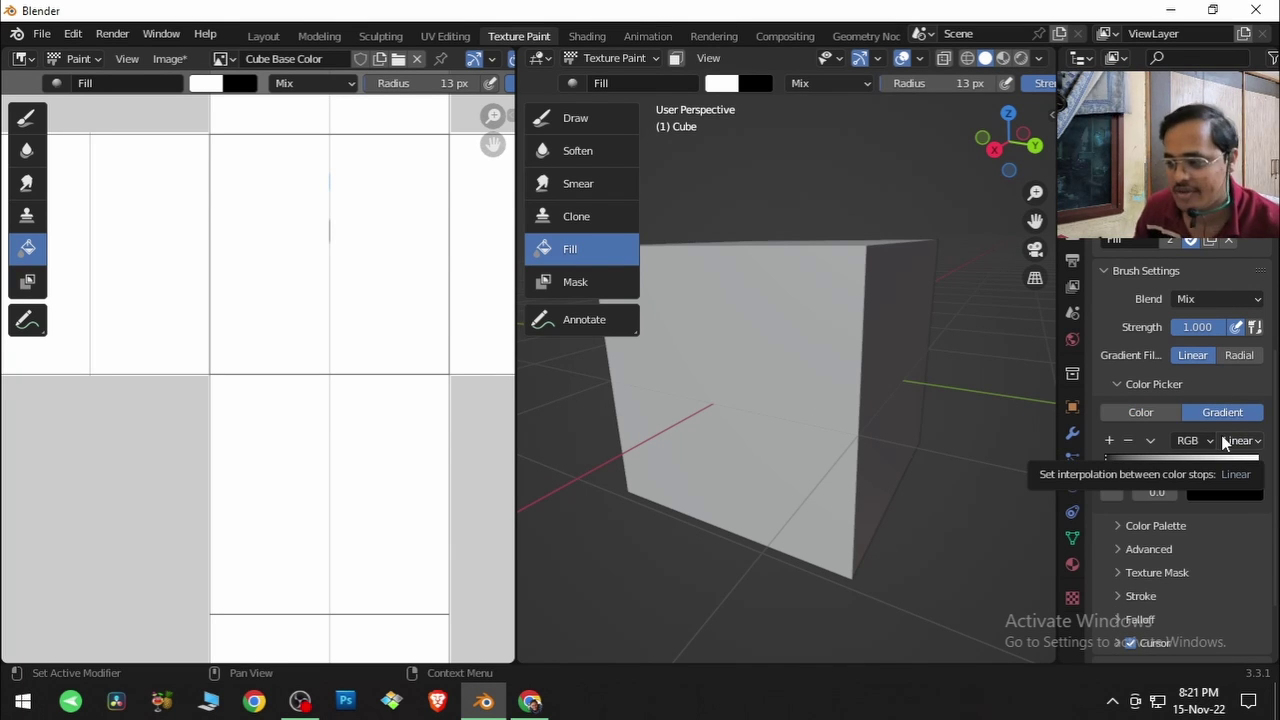
{"action": "left_click", "coordinate": [1145, 412]}
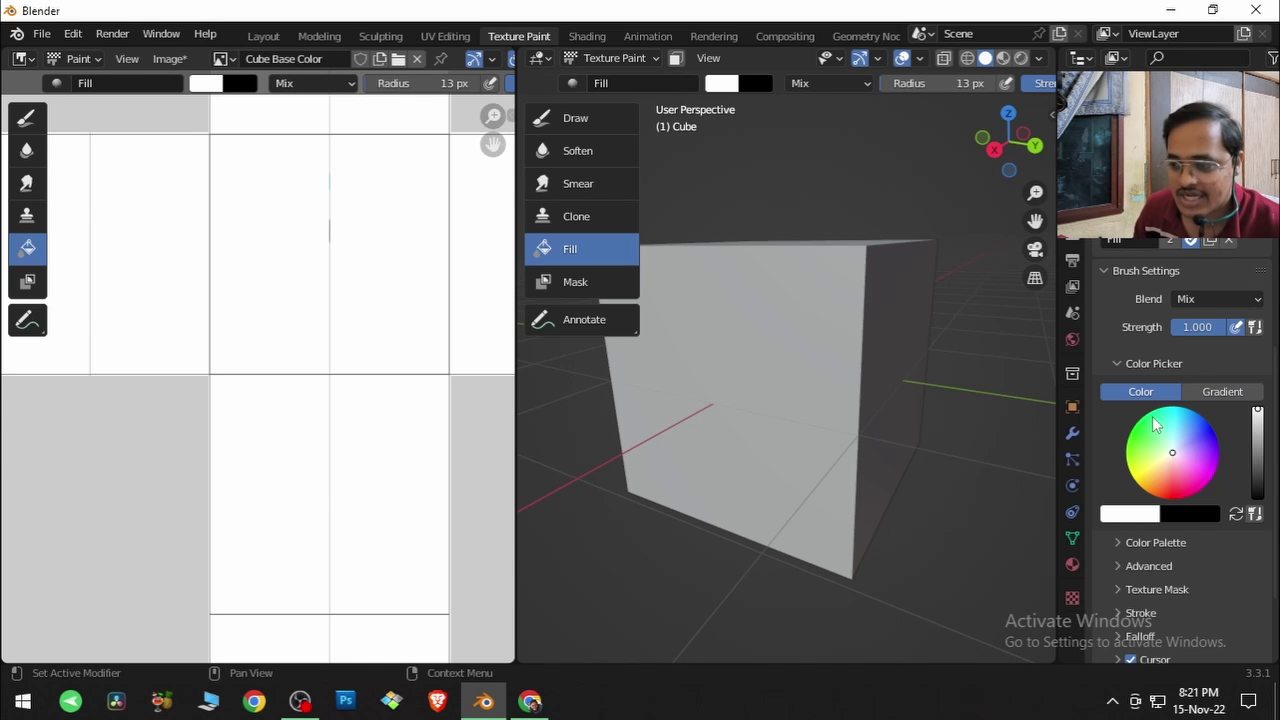
{"action": "left_click", "coordinate": [850, 388]}
{"action": "middle_click_drag", "start_coordinate": [850, 388], "coordinate": [532, 424]}
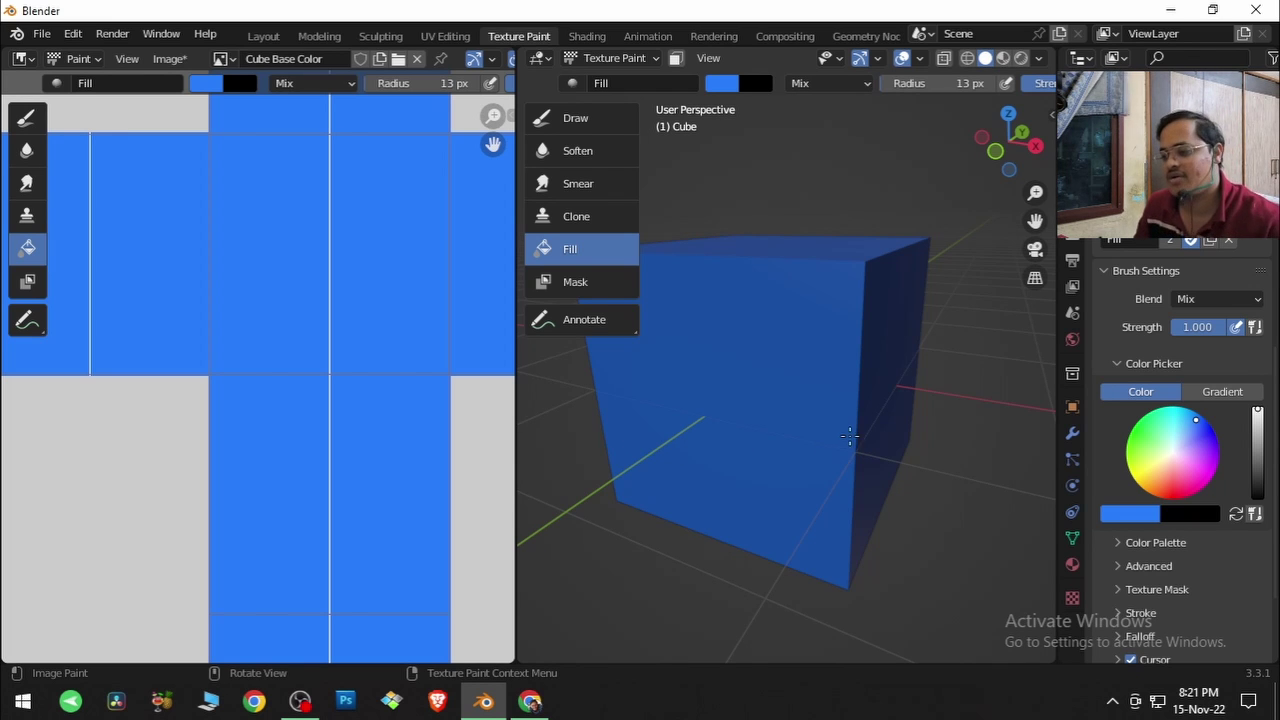
Set the Fill brush's color picker to Gradient and make the gradient's first color stop lime green.
{"action": "left_click", "coordinate": [1218, 390]}
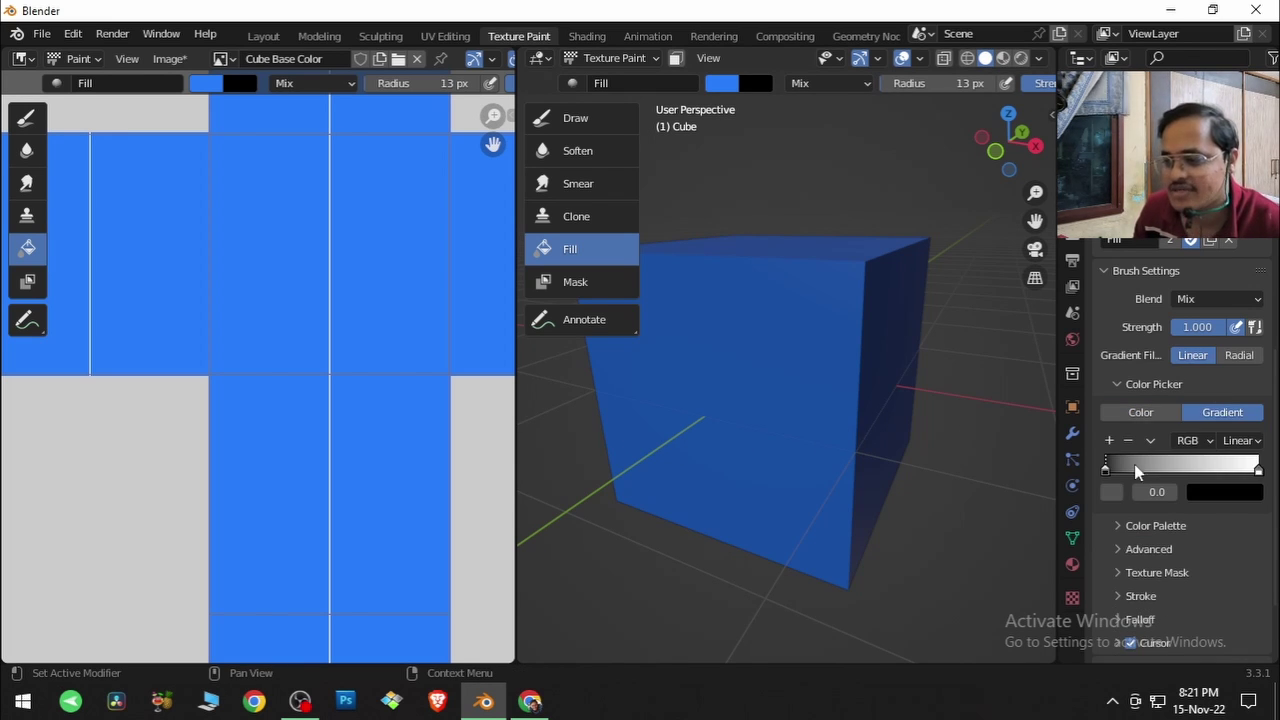
{"action": "left_click", "coordinate": [1228, 492]}
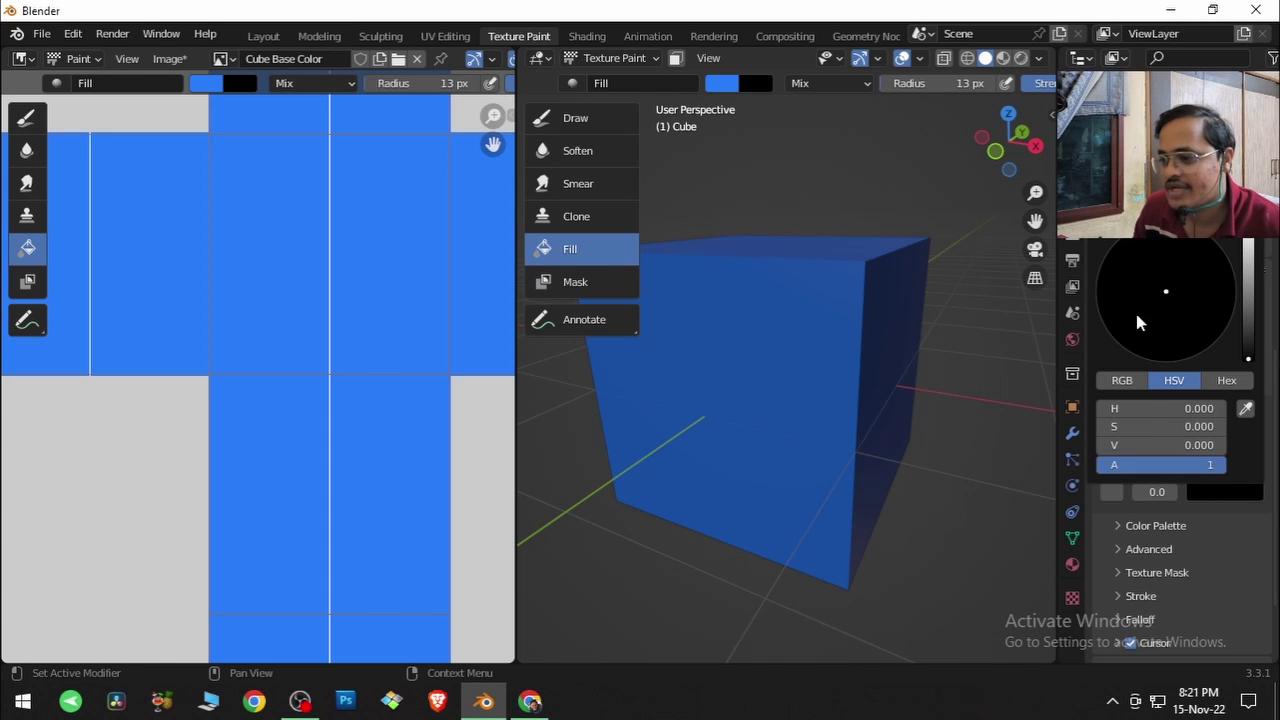
{"action": "left_click", "coordinate": [1250, 250]}
{"action": "left_click_drag", "start_coordinate": [1200, 285], "coordinate": [1100, 297]}
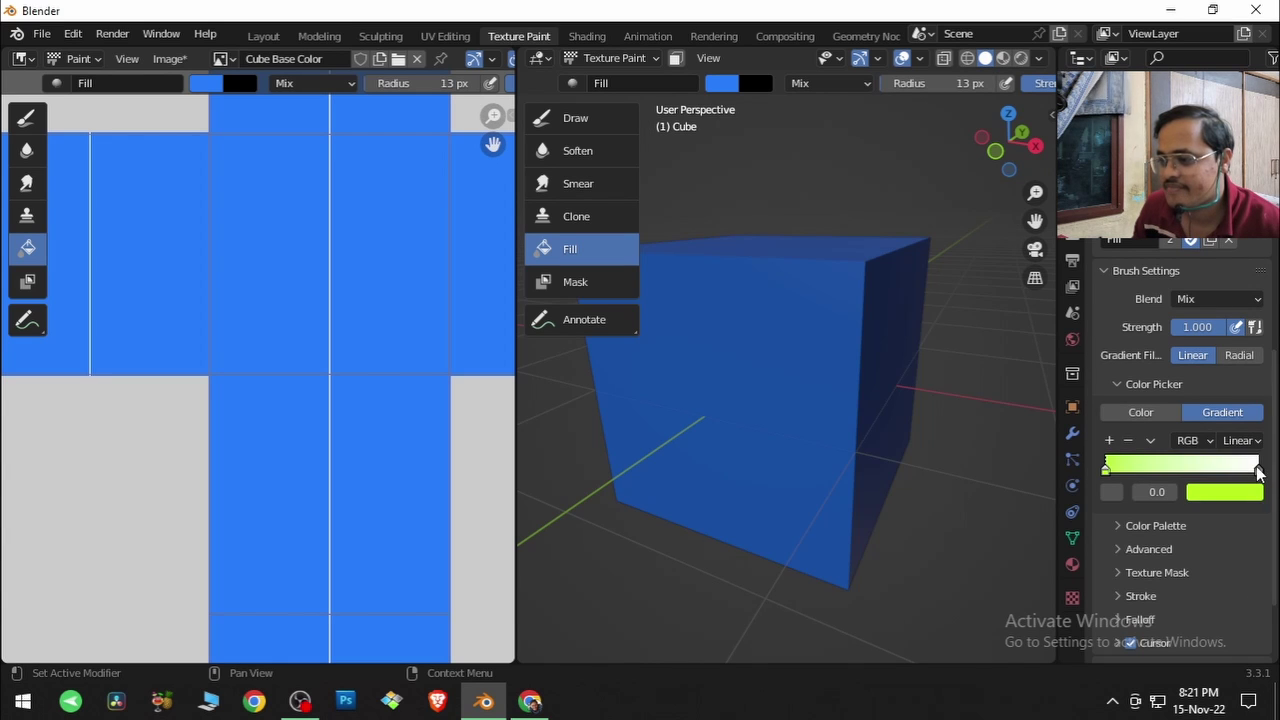
Set the gradient's end stop to bright pink and fill the cube with a linear gradient across its front face.
{"action": "left_click", "coordinate": [1258, 469]}
{"action": "left_click", "coordinate": [1225, 492]}
{"action": "left_click", "coordinate": [1190, 332]}
{"action": "mouse_move", "coordinate": [1190, 332]}
{"action": "left_mouse_down"}
{"action": "mouse_move", "coordinate": [1216, 332]}
{"action": "mouse_move", "coordinate": [1190, 343]}
{"action": "left_mouse_up"}
{"action": "left_click_drag", "start_coordinate": [779, 310], "coordinate": [805, 517]}
{"action": "middle_click_drag", "start_coordinate": [805, 517], "coordinate": [927, 492]}
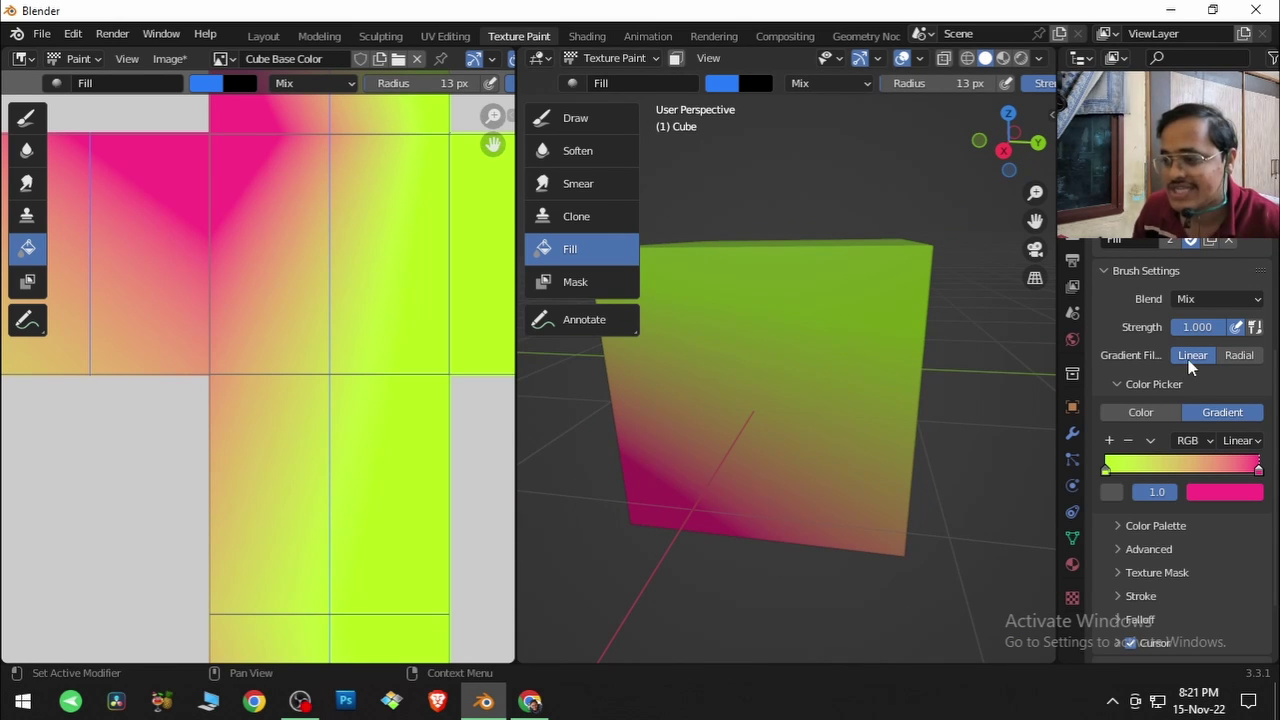
Switch the gradient fill mode to Radial and fill the cube outward from the center of one face.
{"action": "left_click", "coordinate": [1237, 355]}
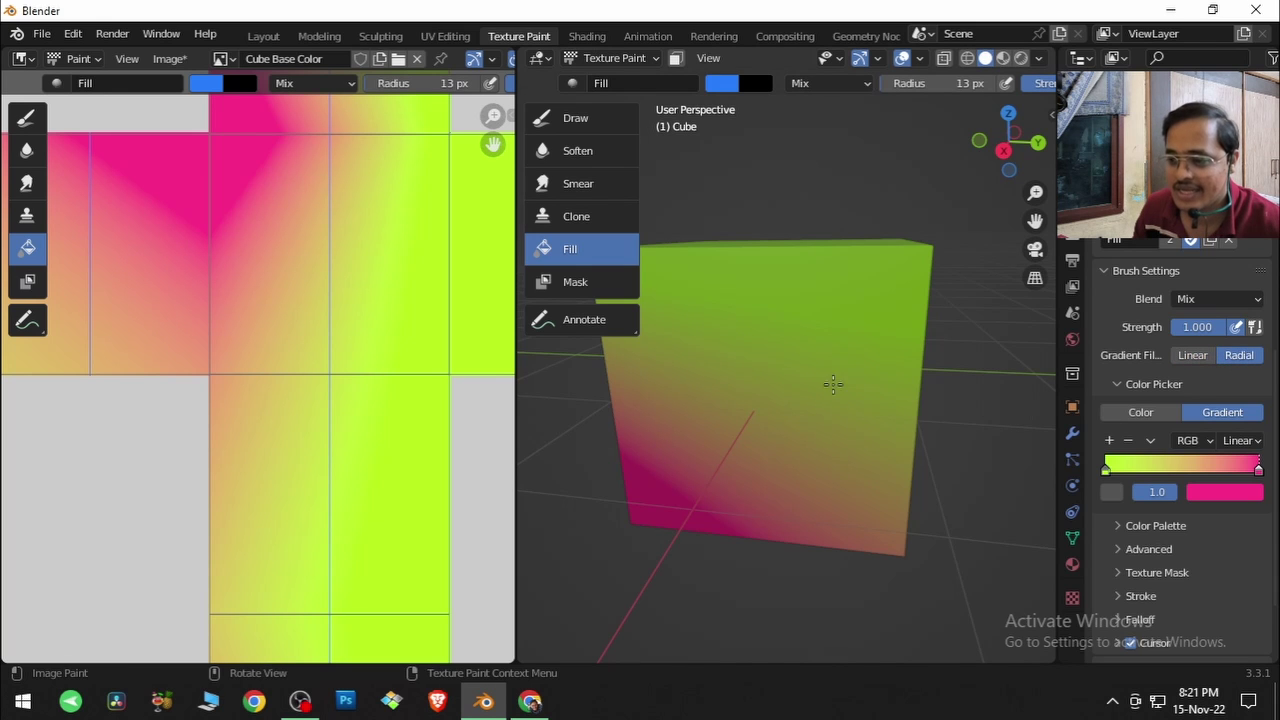
{"action": "middle_click_drag", "start_coordinate": [766, 430], "coordinate": [821, 378]}
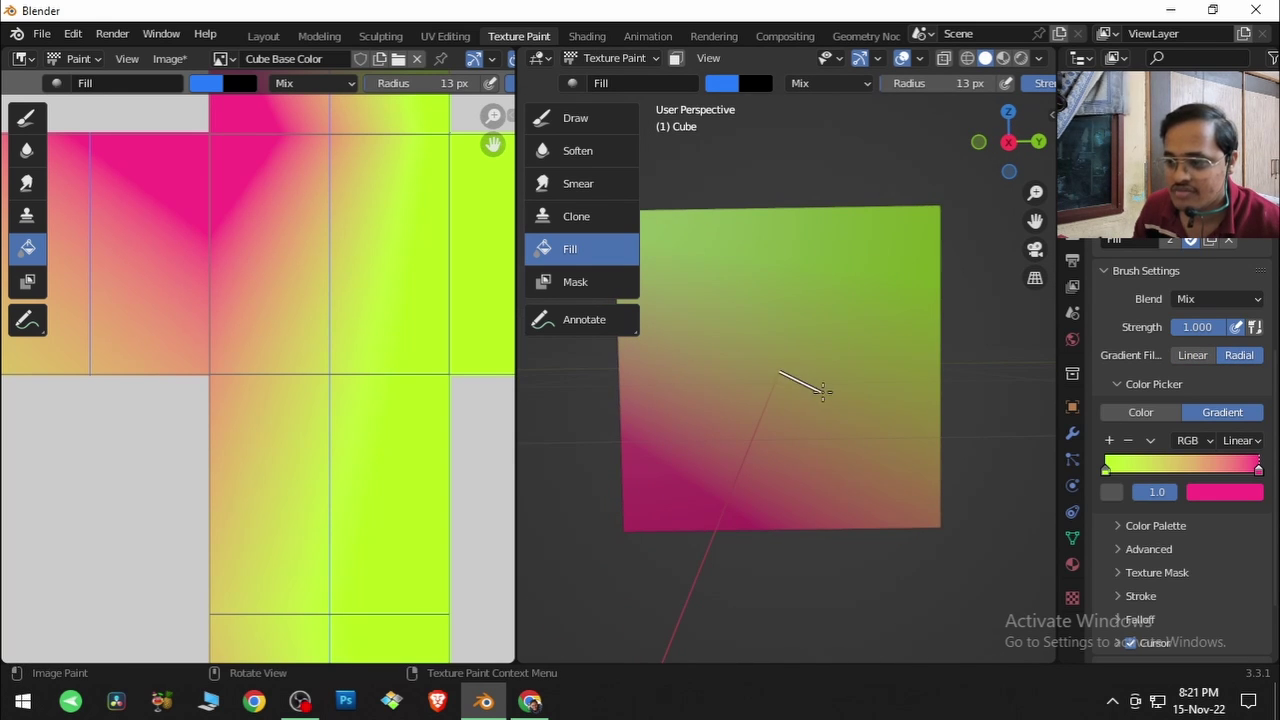
{"action": "left_click_drag", "start_coordinate": [831, 396], "coordinate": [832, 397]}
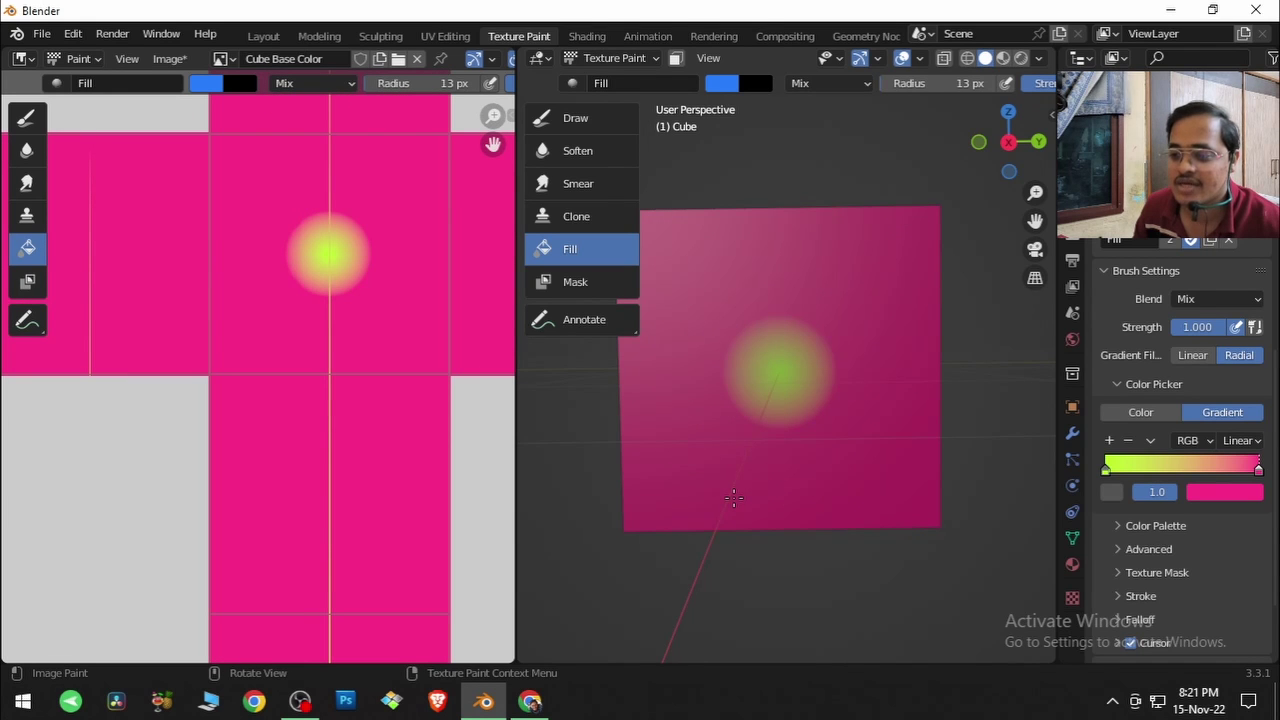
{"action": "mouse_move", "coordinate": [733, 497]}
{"action": "middle_mouse_down"}
{"action": "mouse_move", "coordinate": [1046, 505]}
{"action": "mouse_move", "coordinate": [990, 505]}
{"action": "middle_mouse_up"}
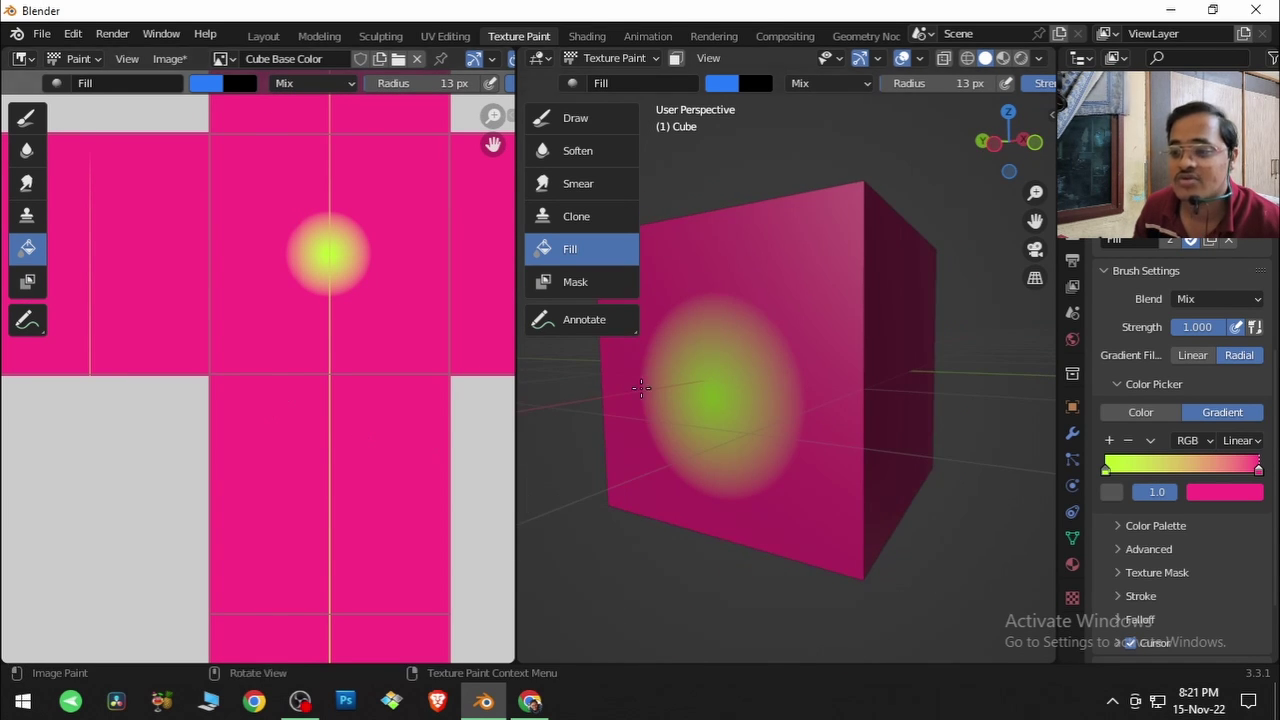
{"action": "mouse_move", "coordinate": [749, 452]}
{"action": "middle_mouse_down"}
{"action": "mouse_move", "coordinate": [717, 457]}
{"action": "mouse_move", "coordinate": [743, 491]}
{"action": "mouse_move", "coordinate": [697, 514]}
{"action": "mouse_move", "coordinate": [647, 516]}
{"action": "middle_mouse_up"}
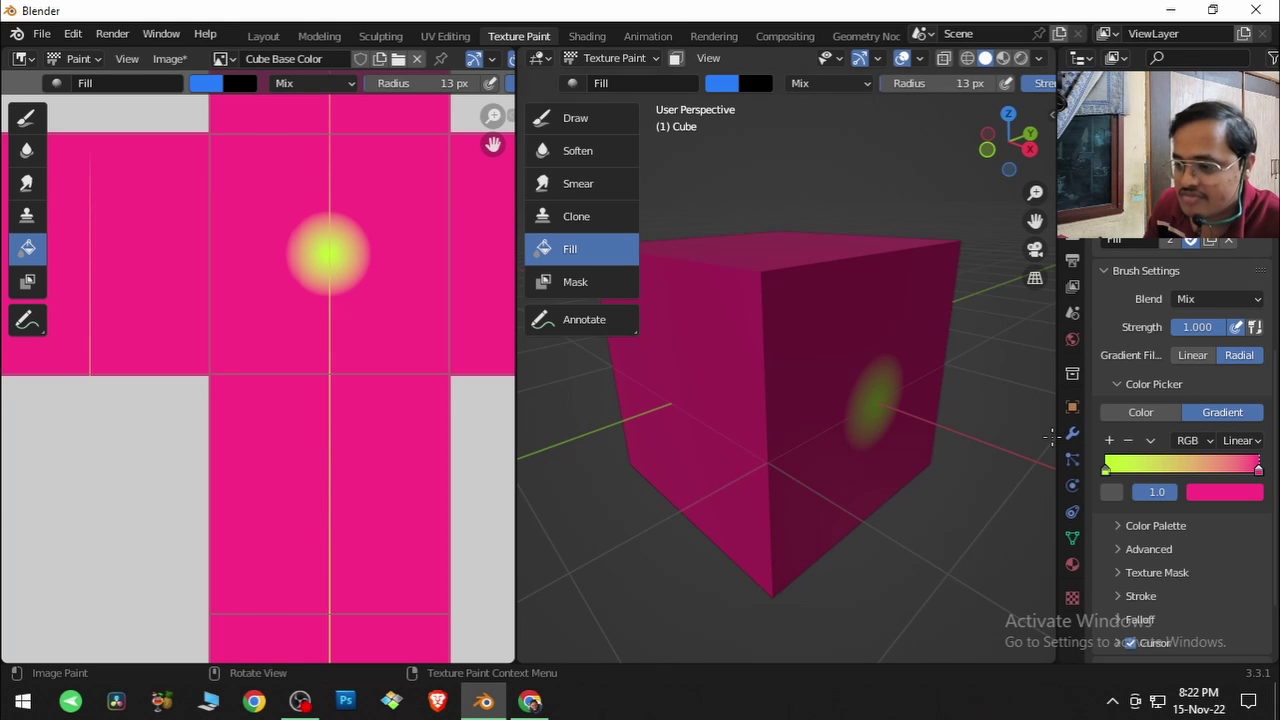
Widen the brush settings area, add a color stop at 0.500 in the gradient, and color it blue.
{"action": "left_click_drag", "start_coordinate": [1056, 434], "coordinate": [984, 441]}
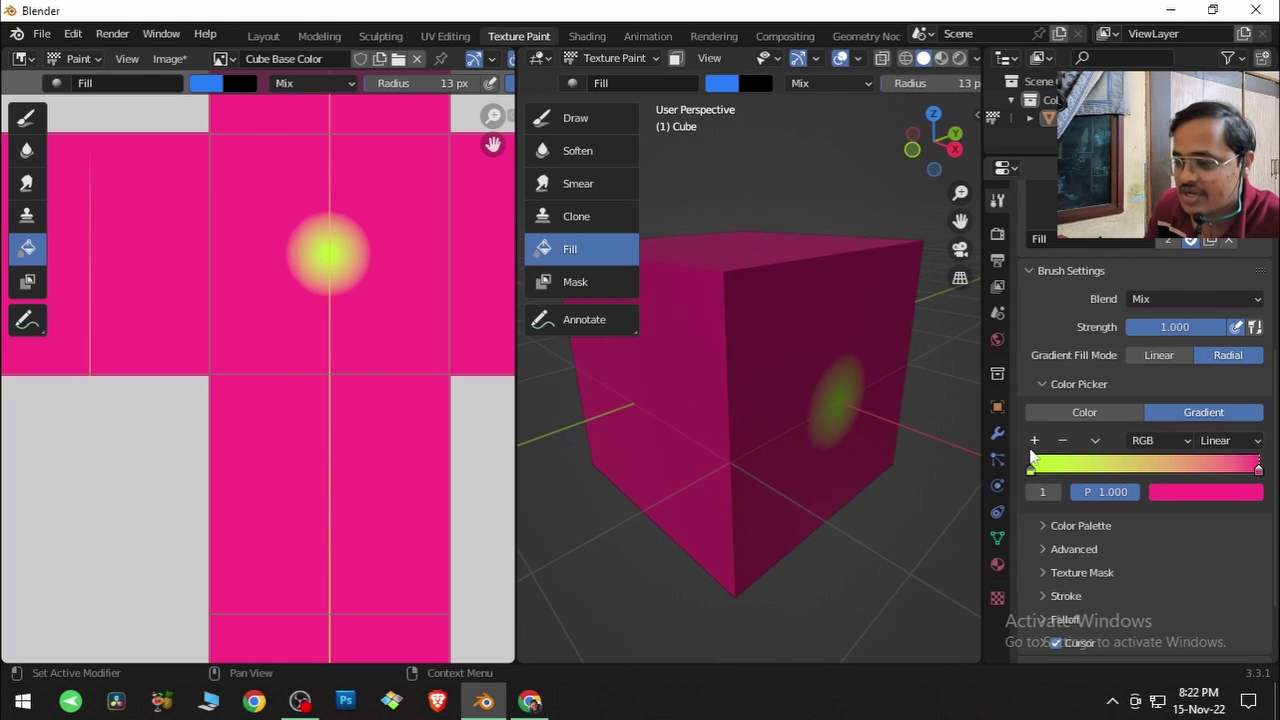
{"action": "left_click", "coordinate": [1035, 441]}
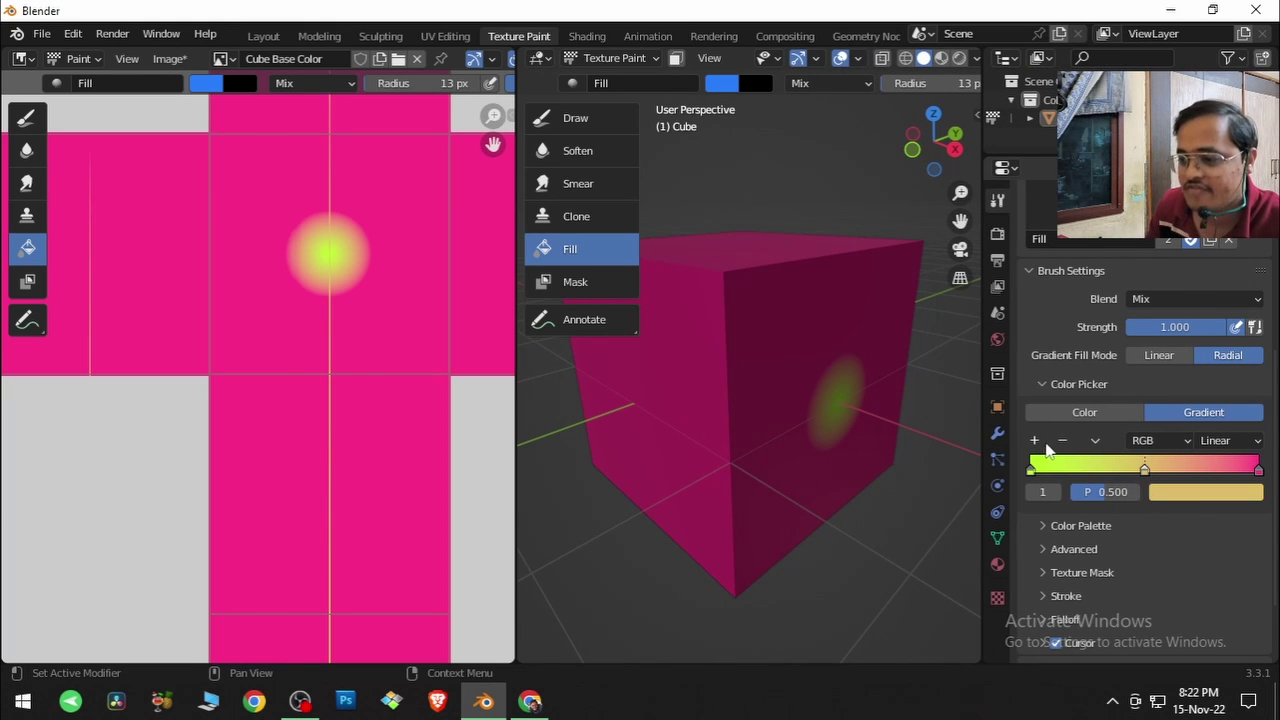
{"action": "left_click", "coordinate": [1193, 494]}
{"action": "left_click_drag", "start_coordinate": [1185, 345], "coordinate": [1188, 252]}
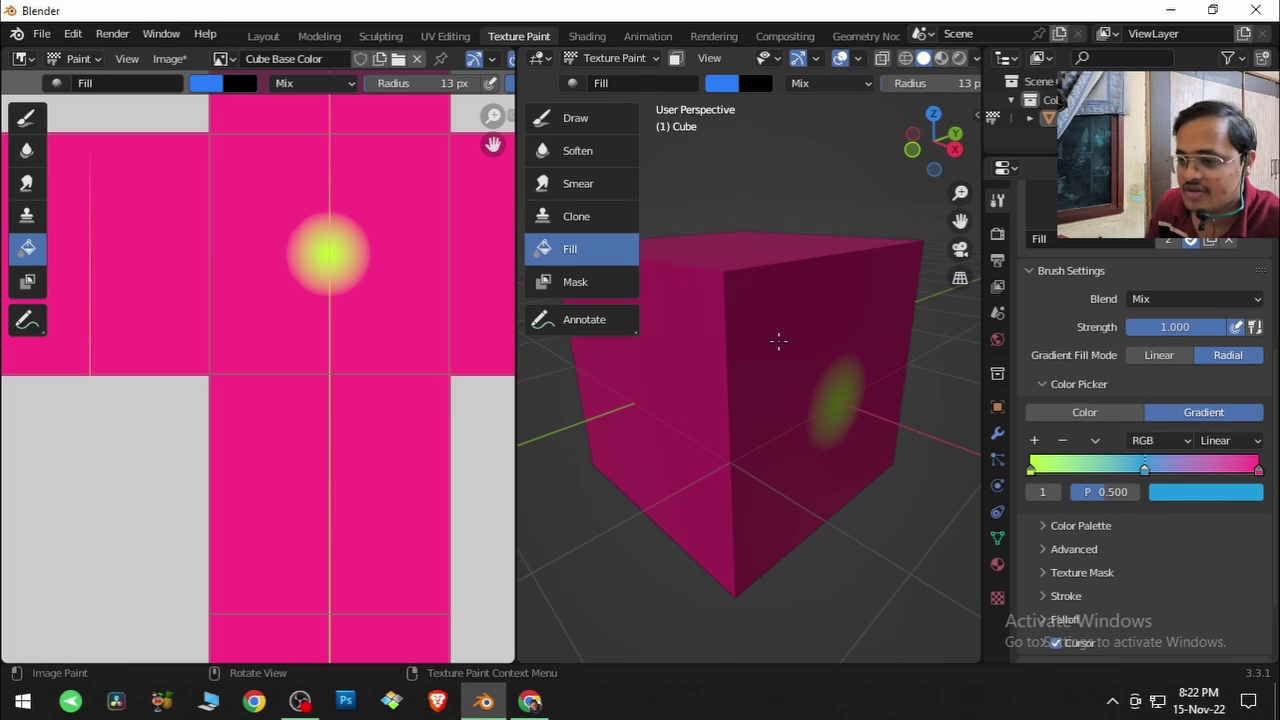
Set the gradient fill mode to Linear and fill the cube with the lime, blue and pink gradient.
{"action": "left_click", "coordinate": [1110, 414]}
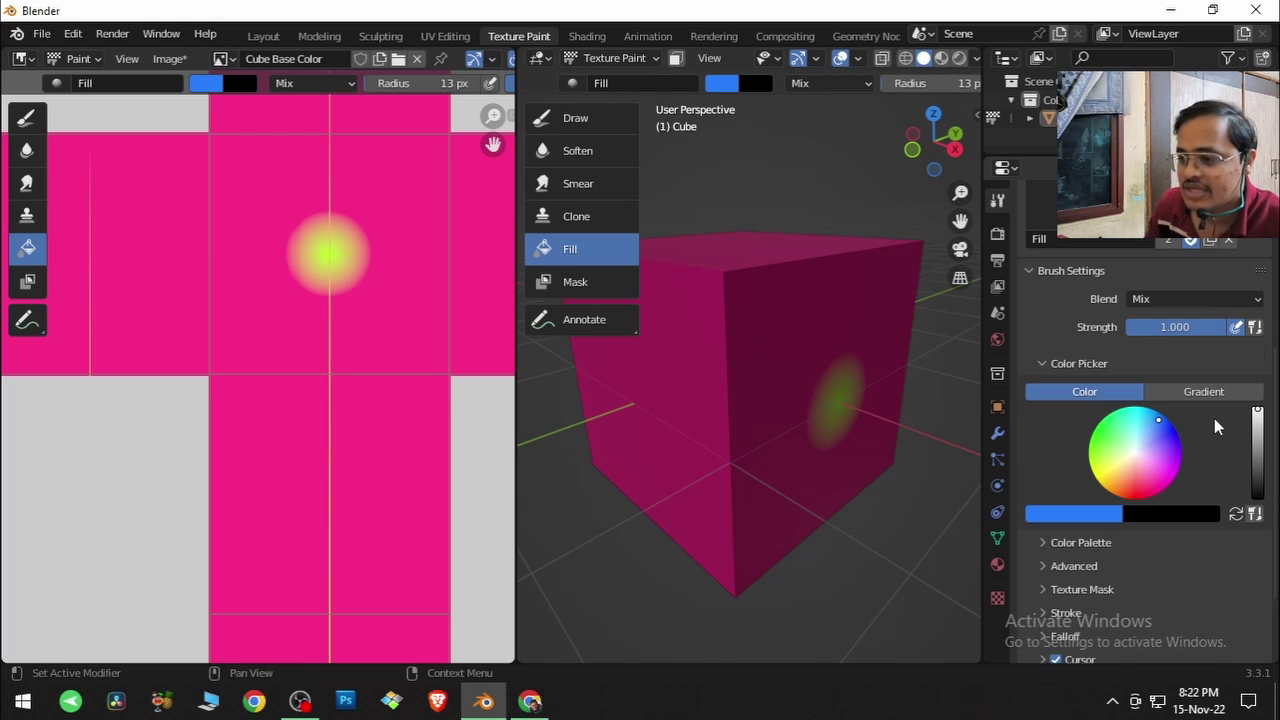
{"action": "left_click", "coordinate": [1217, 391]}
{"action": "left_click", "coordinate": [1160, 355]}
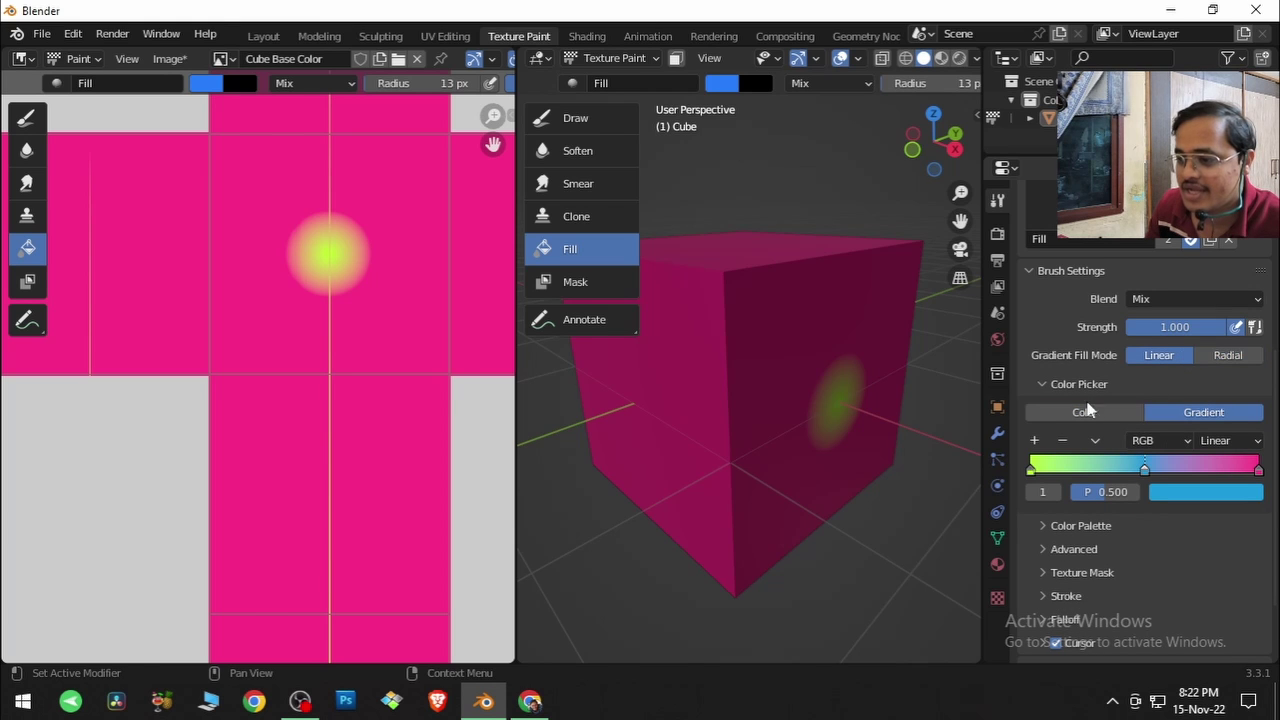
{"action": "left_click_drag", "start_coordinate": [729, 297], "coordinate": [757, 342]}
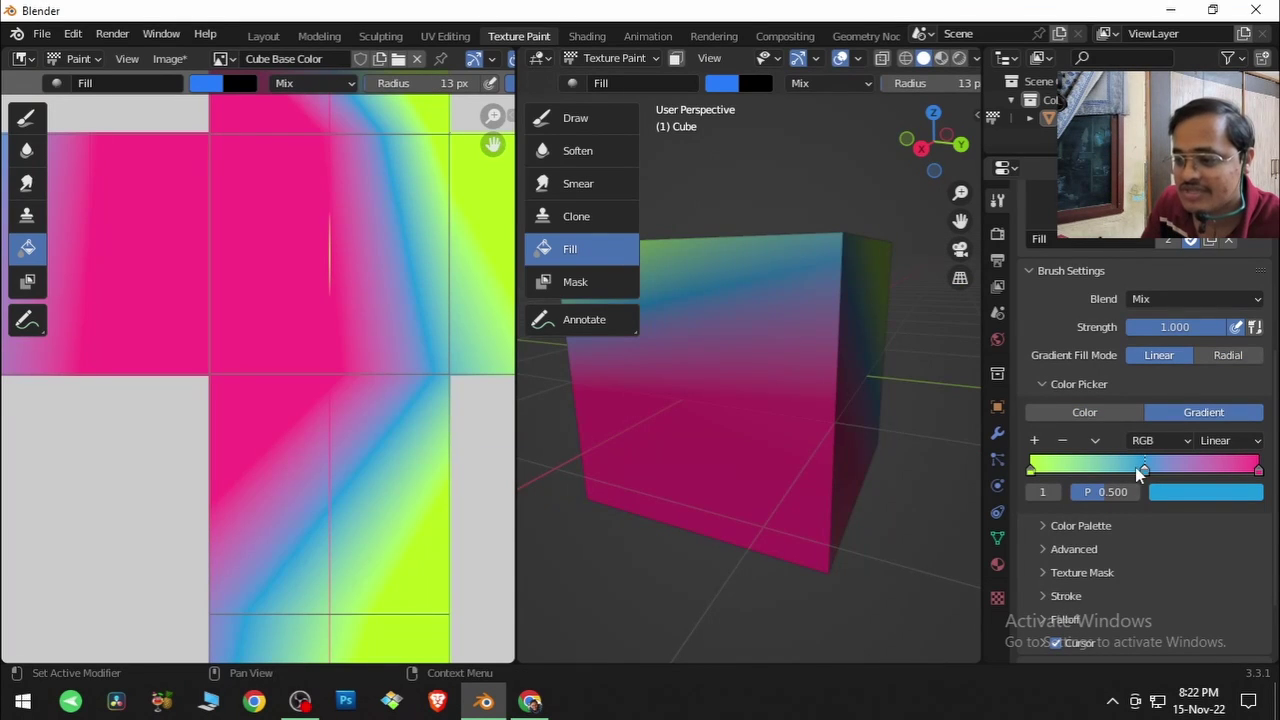
Shift the gradient's blue stop to position 0.487 and set the interpolation between color stops to Constant.
{"action": "mouse_move", "coordinate": [1108, 491]}
{"action": "left_mouse_down"}
{"action": "mouse_move", "coordinate": [1169, 491]}
{"action": "mouse_move", "coordinate": [1023, 491]}
{"action": "mouse_move", "coordinate": [1130, 491]}
{"action": "mouse_move", "coordinate": [1060, 491]}
{"action": "mouse_move", "coordinate": [1100, 491]}
{"action": "left_mouse_up"}
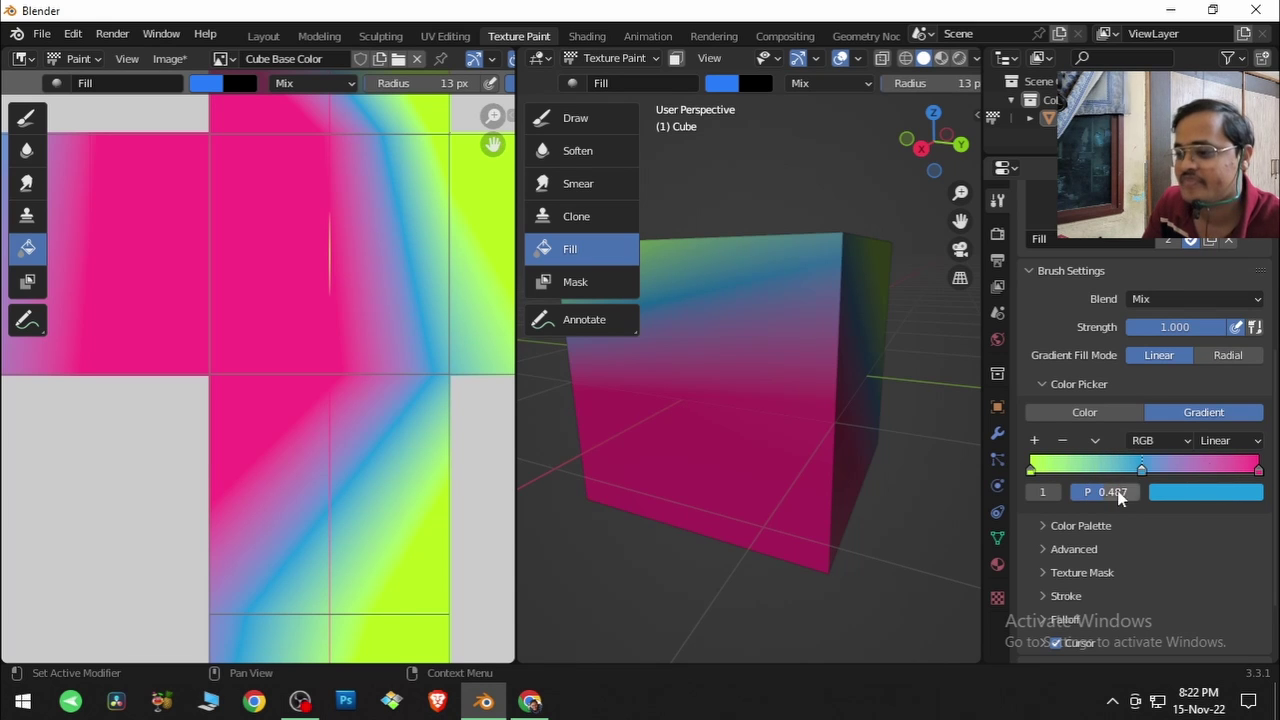
{"action": "left_click", "coordinate": [1244, 445]}
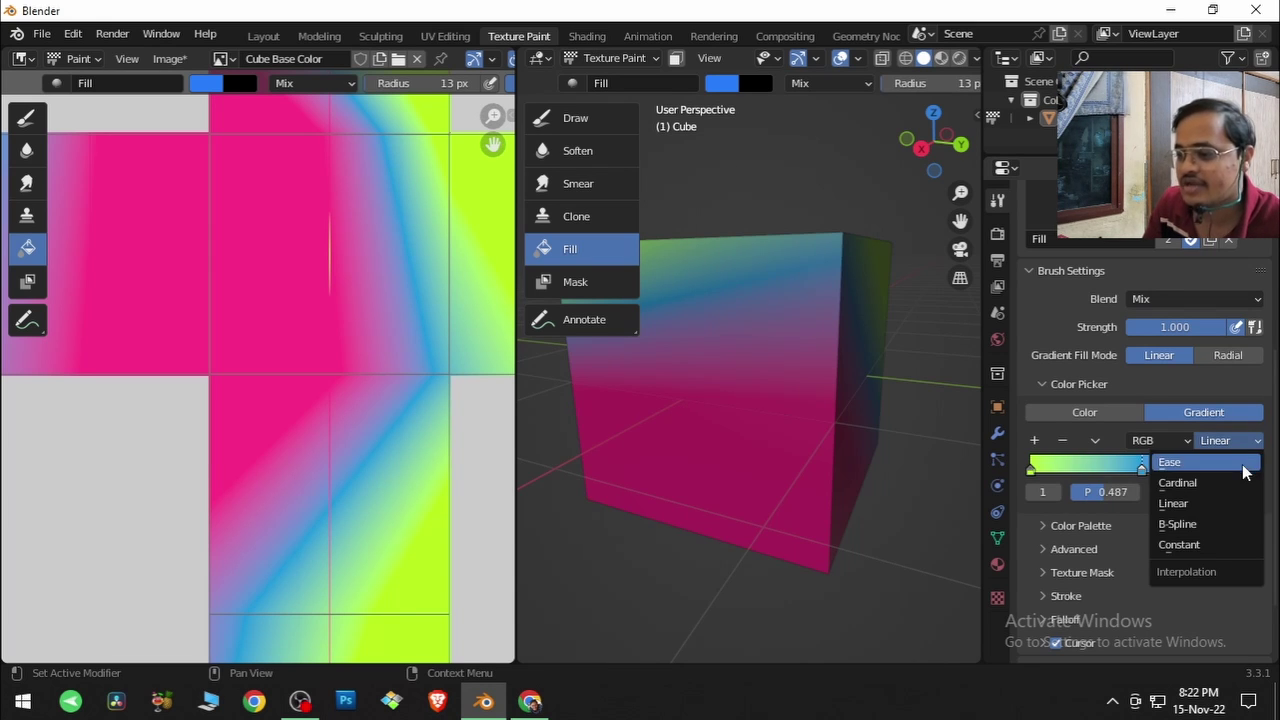
{"action": "left_click", "coordinate": [1207, 556]}
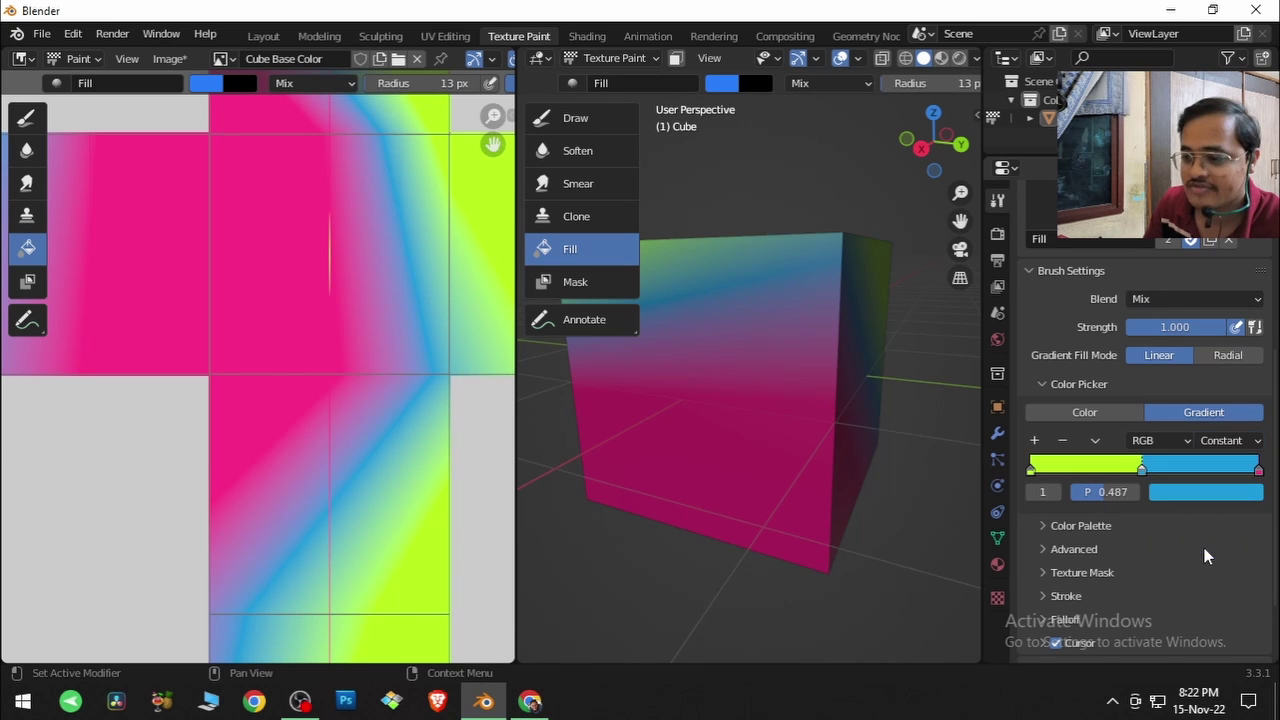
Move the blue stop closer to the lime end and add a pinkish-red stop at position 0.547.
{"action": "left_click_drag", "start_coordinate": [1141, 469], "coordinate": [1082, 470]}
{"action": "left_click", "coordinate": [1156, 471], "text": "ctrl"}
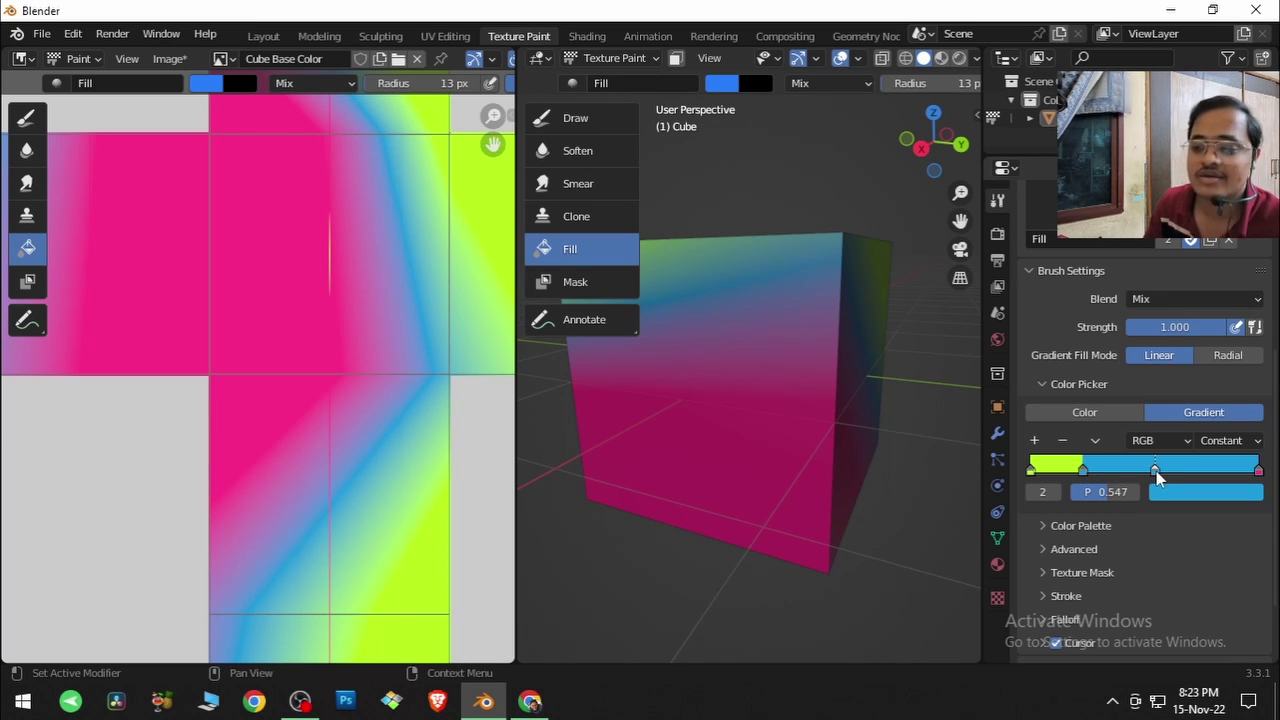
{"action": "left_click", "coordinate": [1170, 490]}
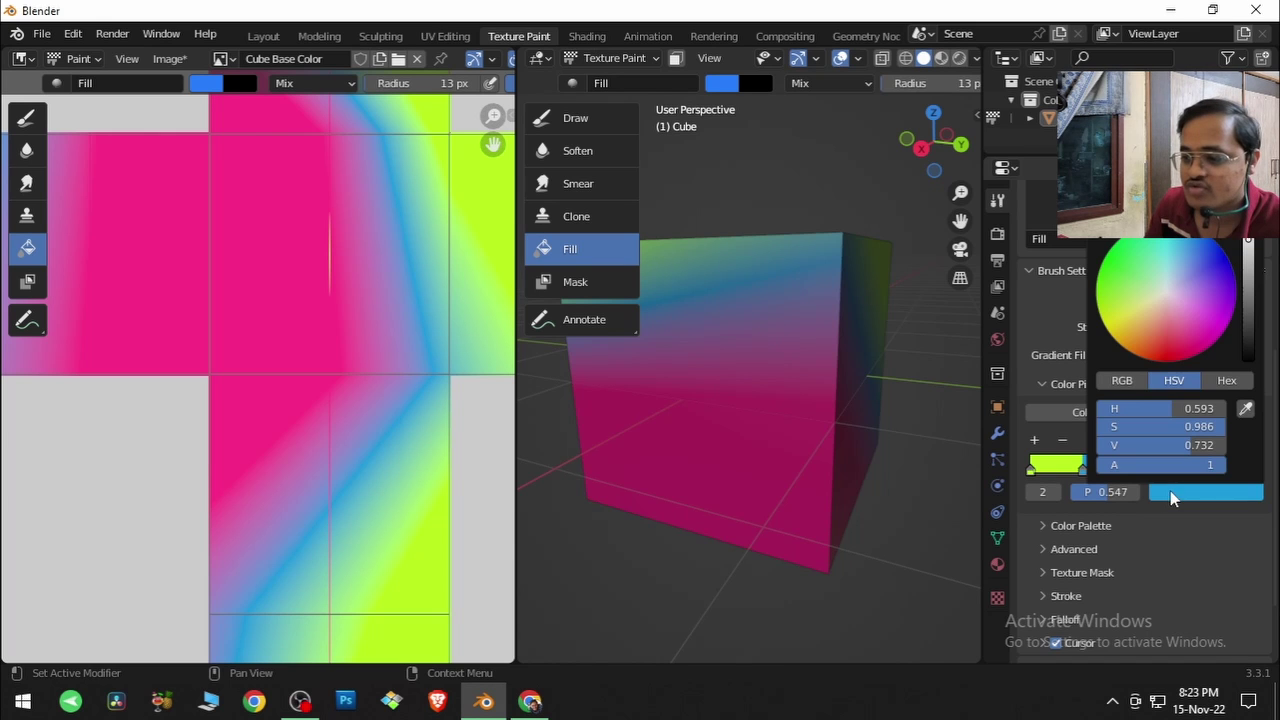
{"action": "left_click", "coordinate": [1170, 321]}
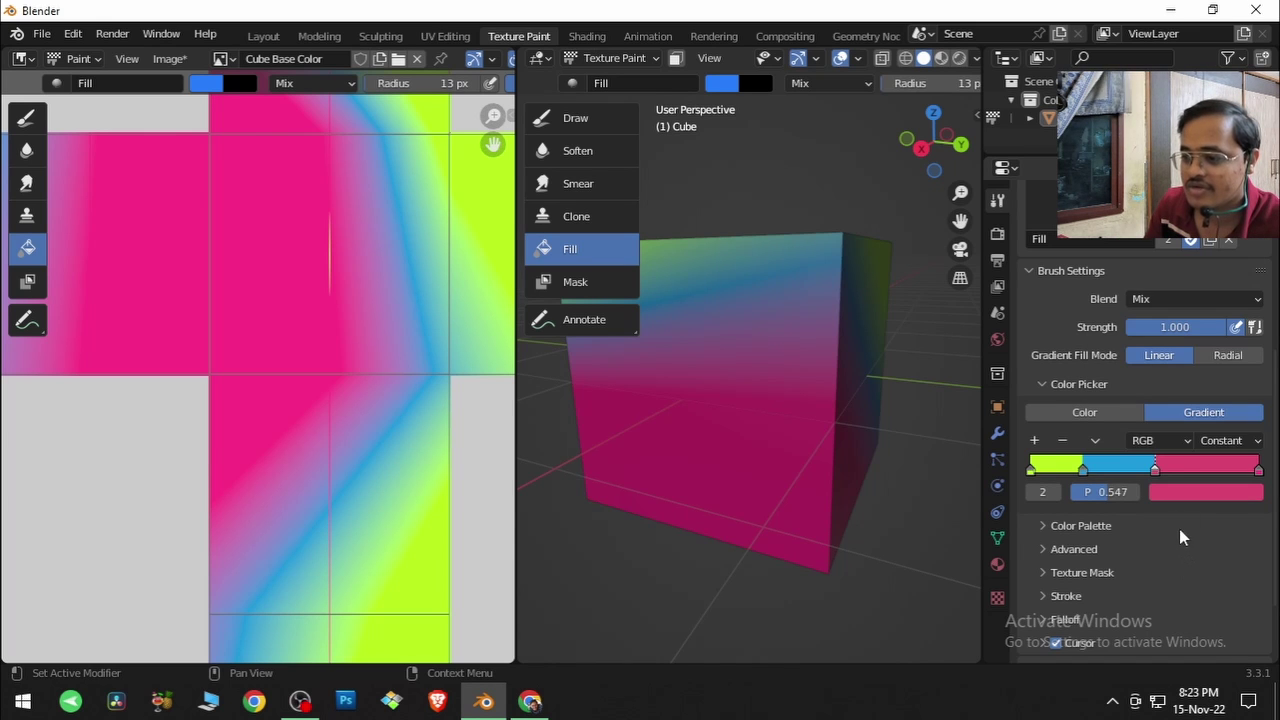